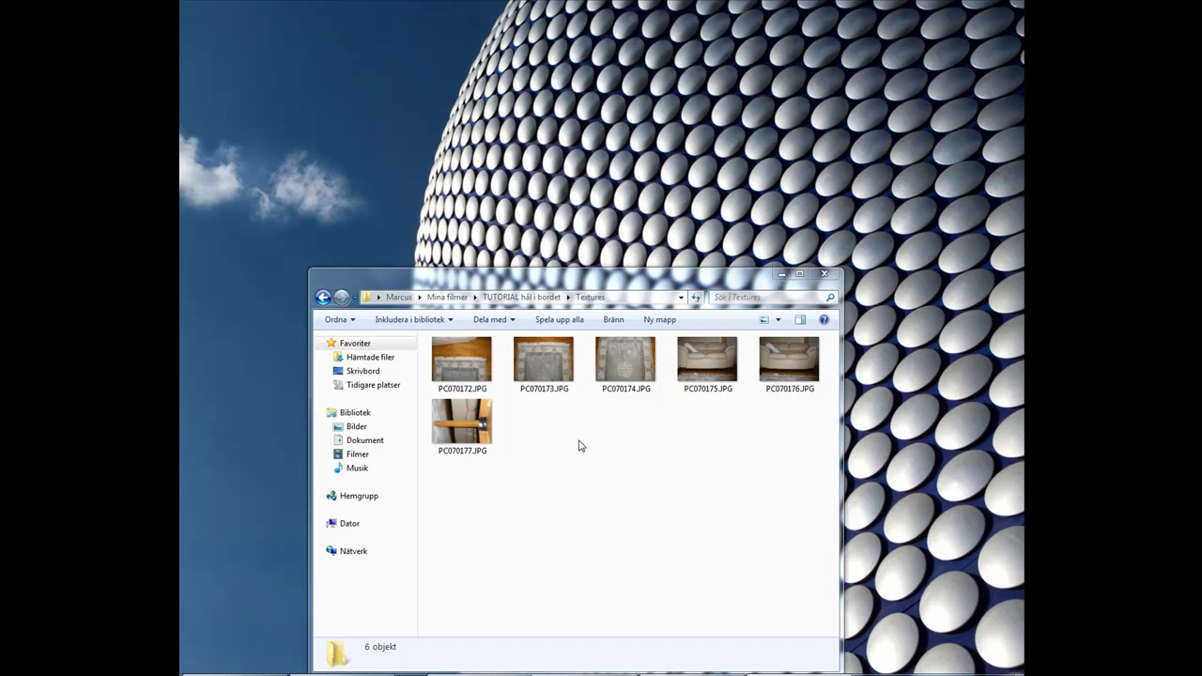
# Open PC070172.JPG in Photo Viewer, maximized, and browse through the rug and sofa photos to the table-leg photo.
pyautogui.doubleClick(471, 359)
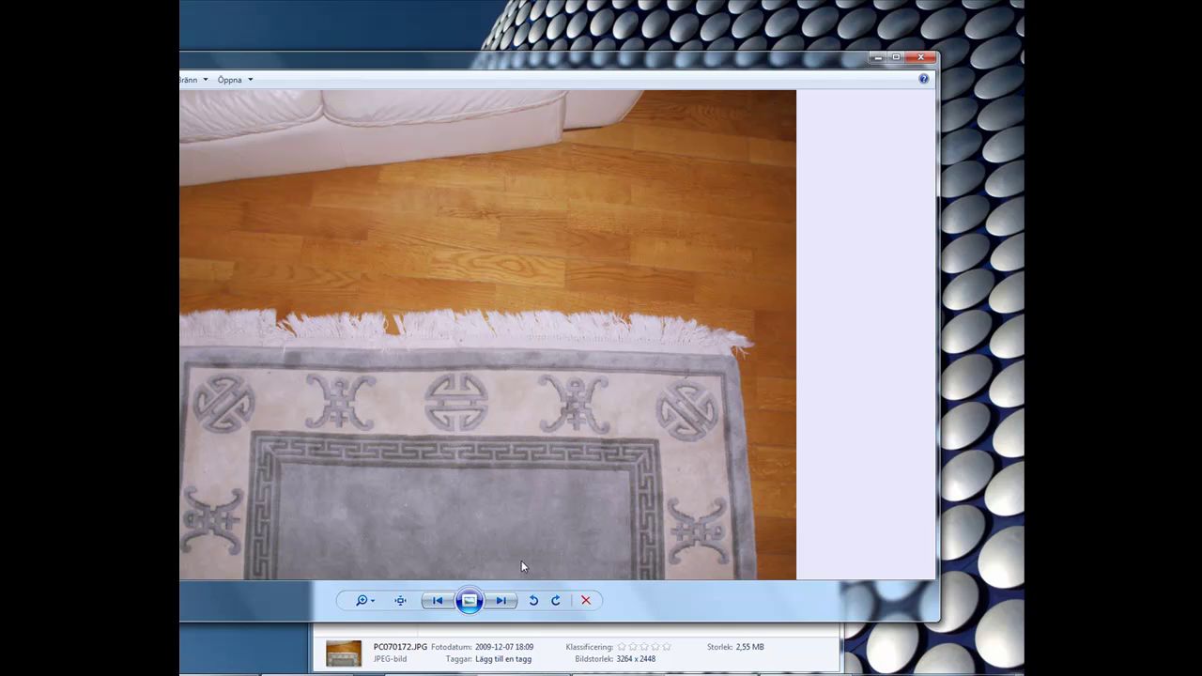
pyautogui.doubleClick(561, 66)
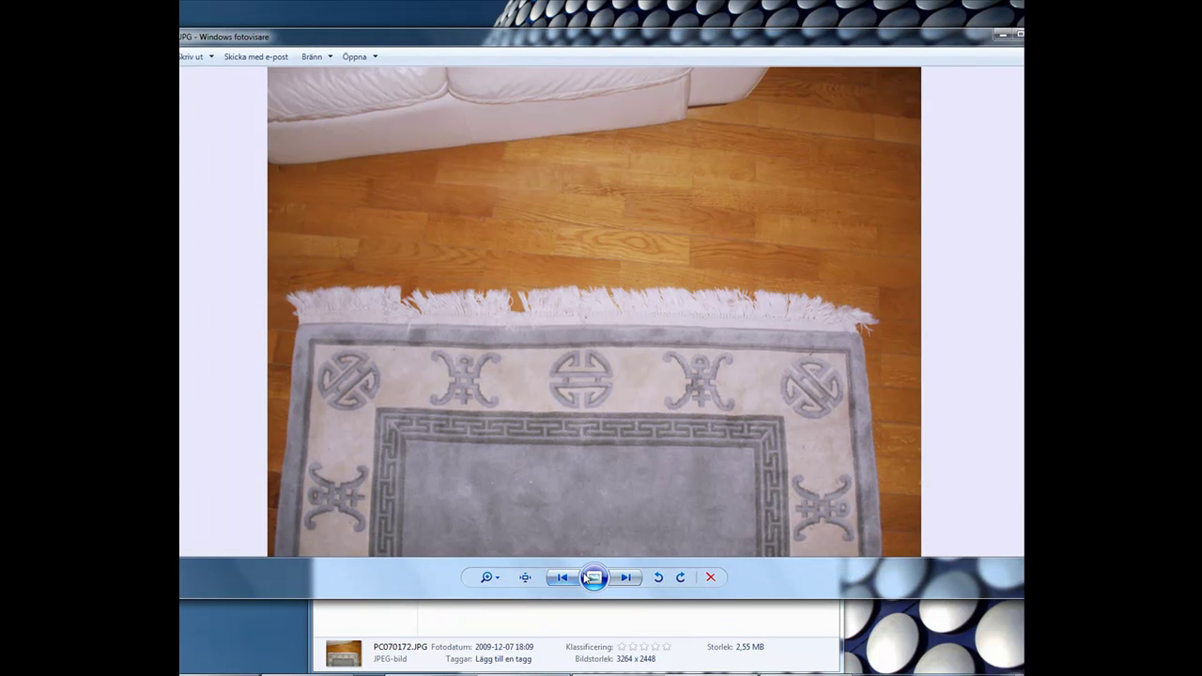
pyautogui.click(633, 583)
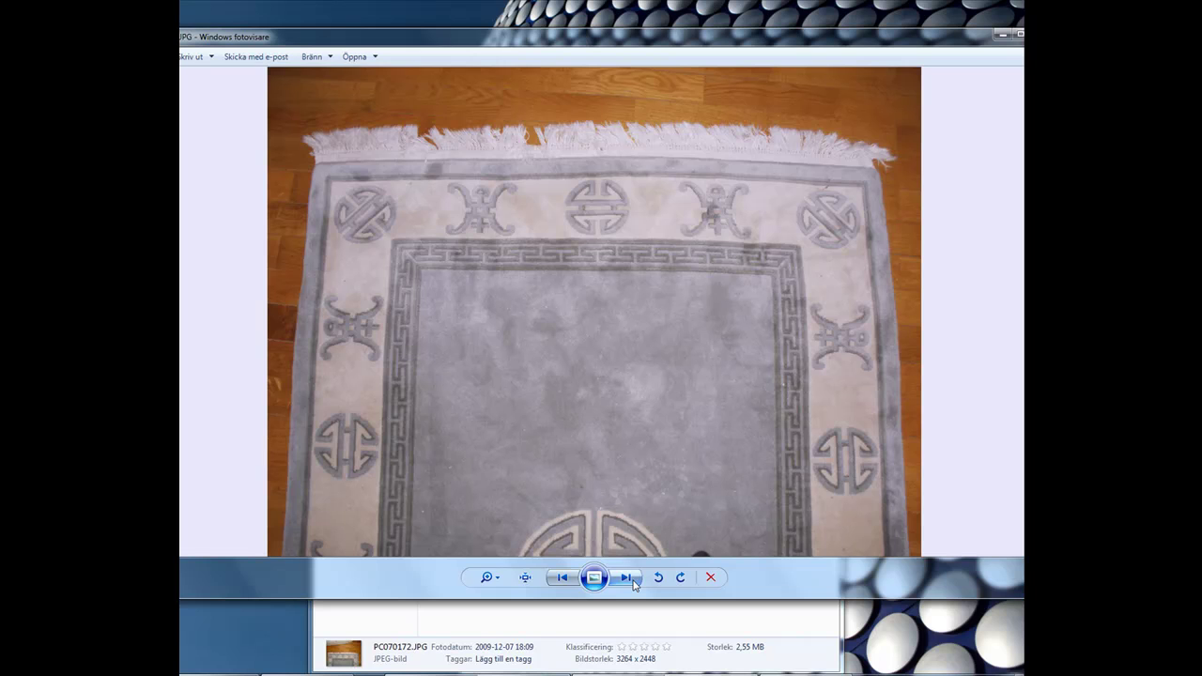
pyautogui.click(633, 582)
pyautogui.click(633, 582)
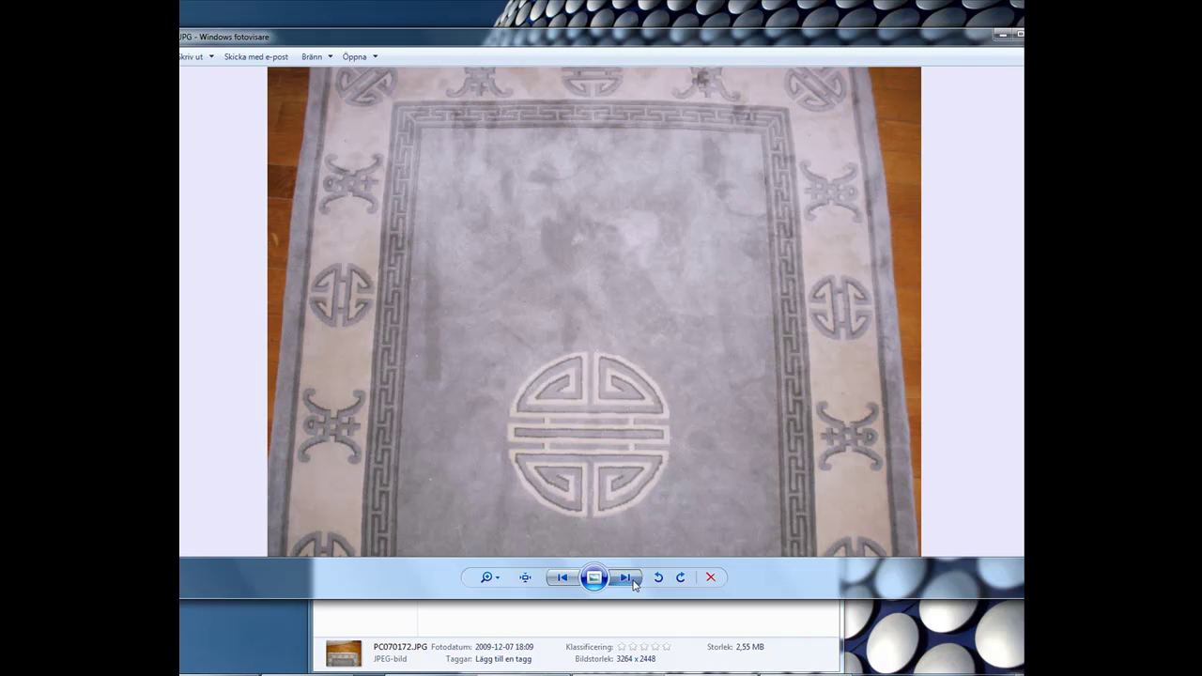
pyautogui.click(633, 582)
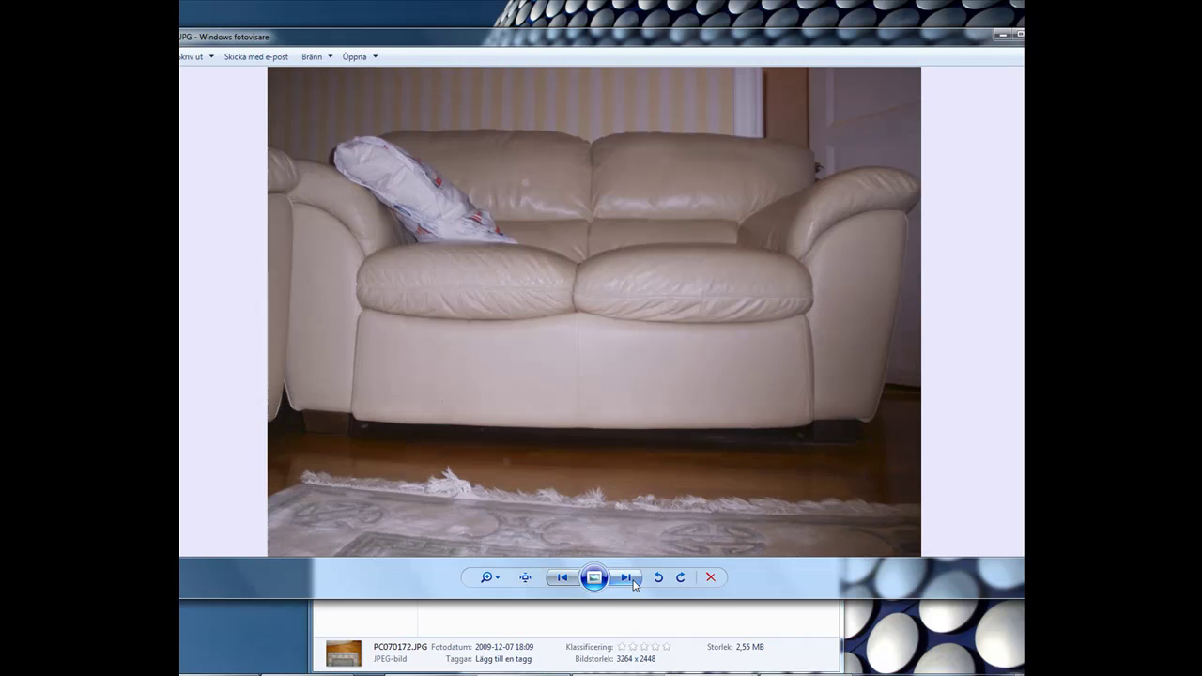
pyautogui.click(632, 582)
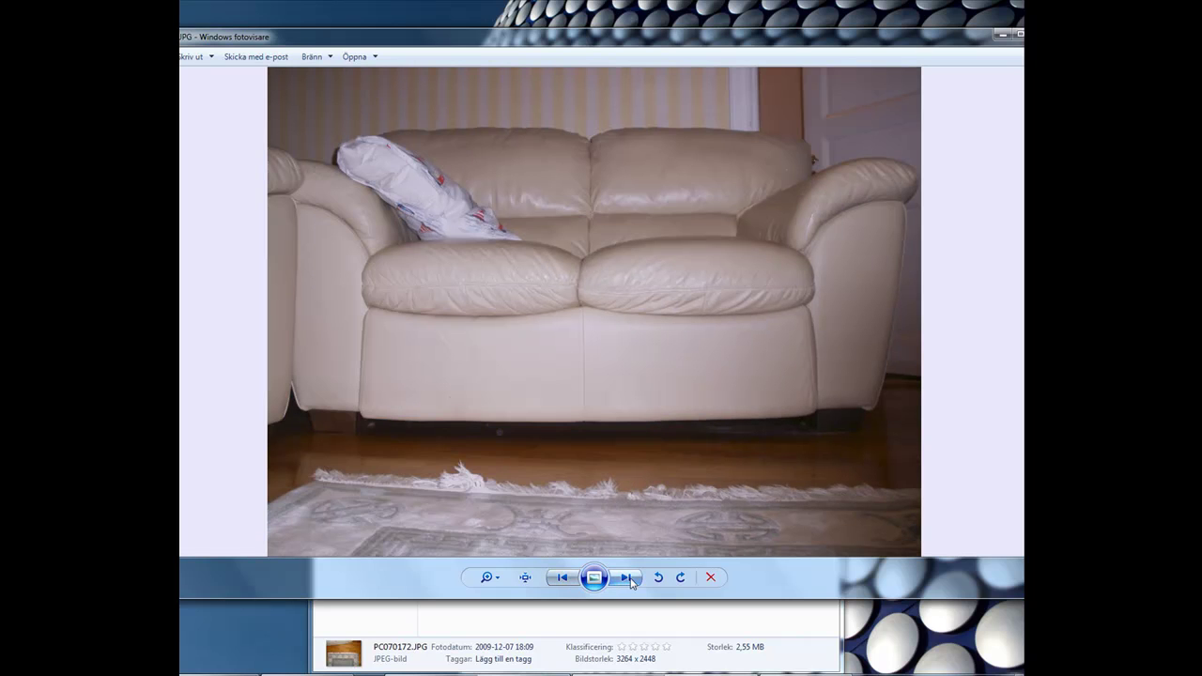
pyautogui.click(632, 582)
pyautogui.click(632, 581)
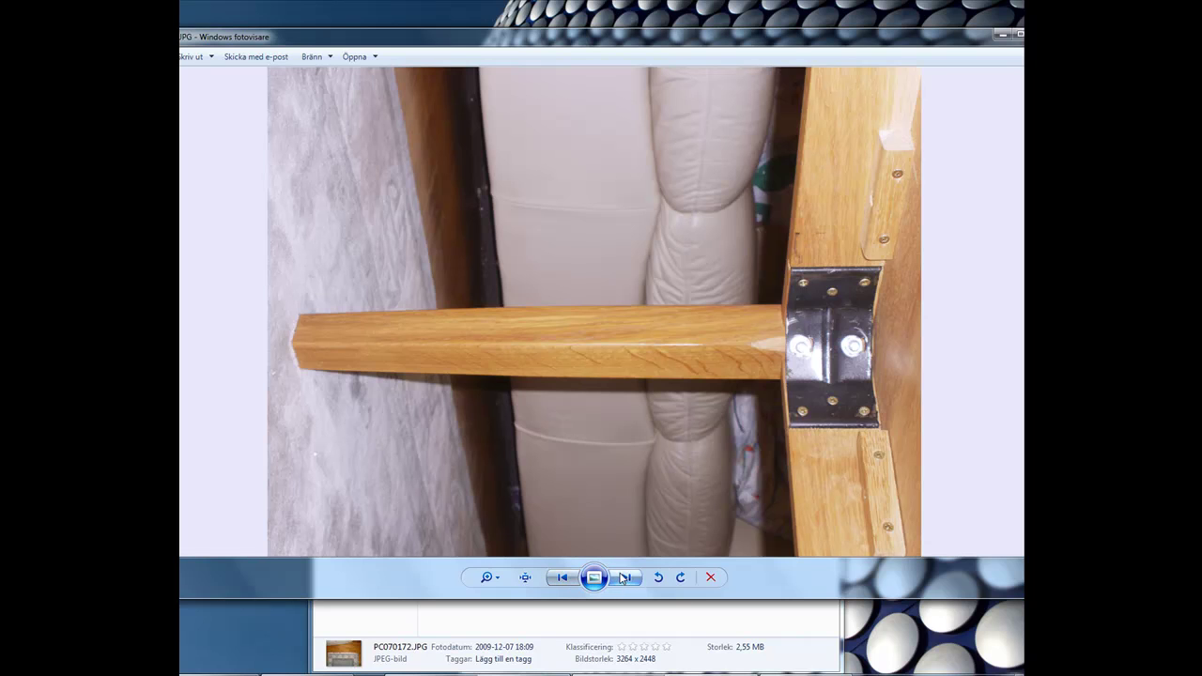
# Rotate the table-leg photo PC070177.JPG counterclockwise to stand upright, then close Photo Viewer.
pyautogui.click(658, 578)
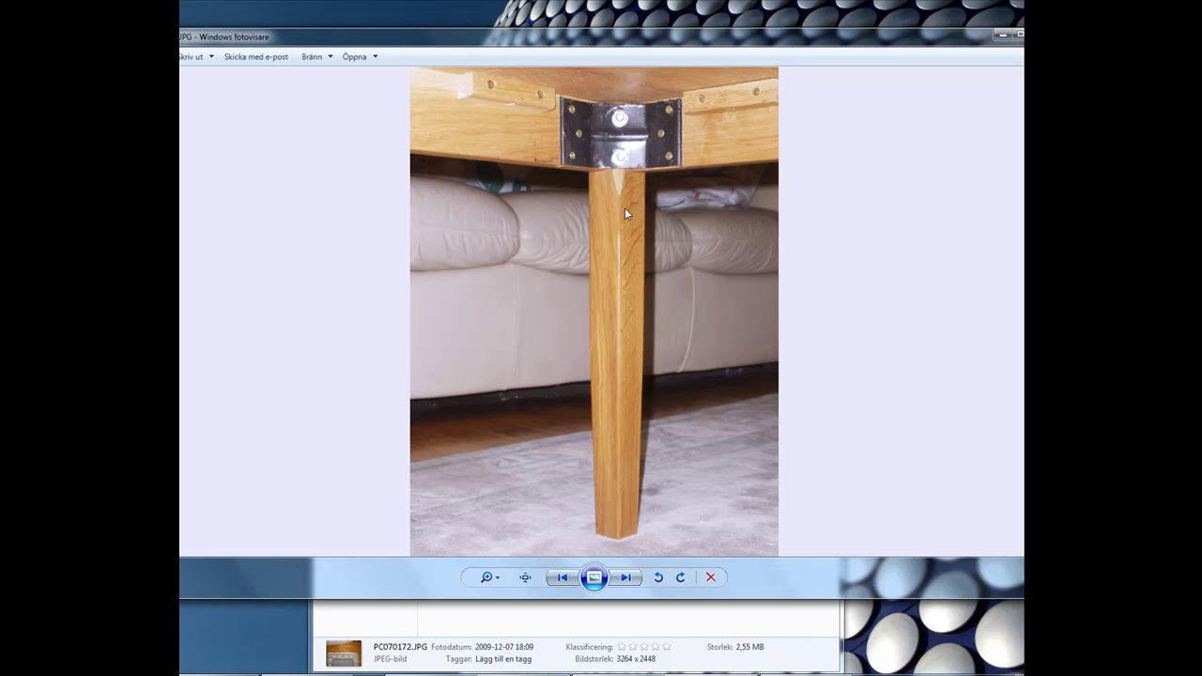
pyautogui.click(626, 577)
pyautogui.moveTo(820, 43); pyautogui.dragTo(732, 45)
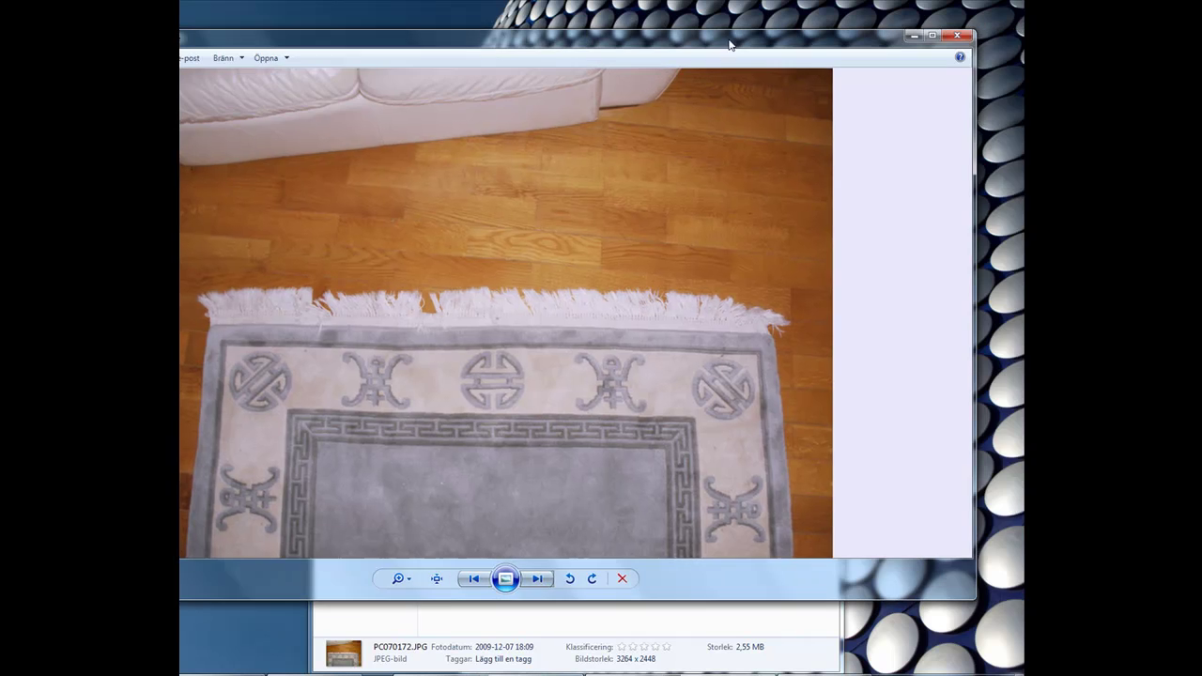
pyautogui.click(955, 37)
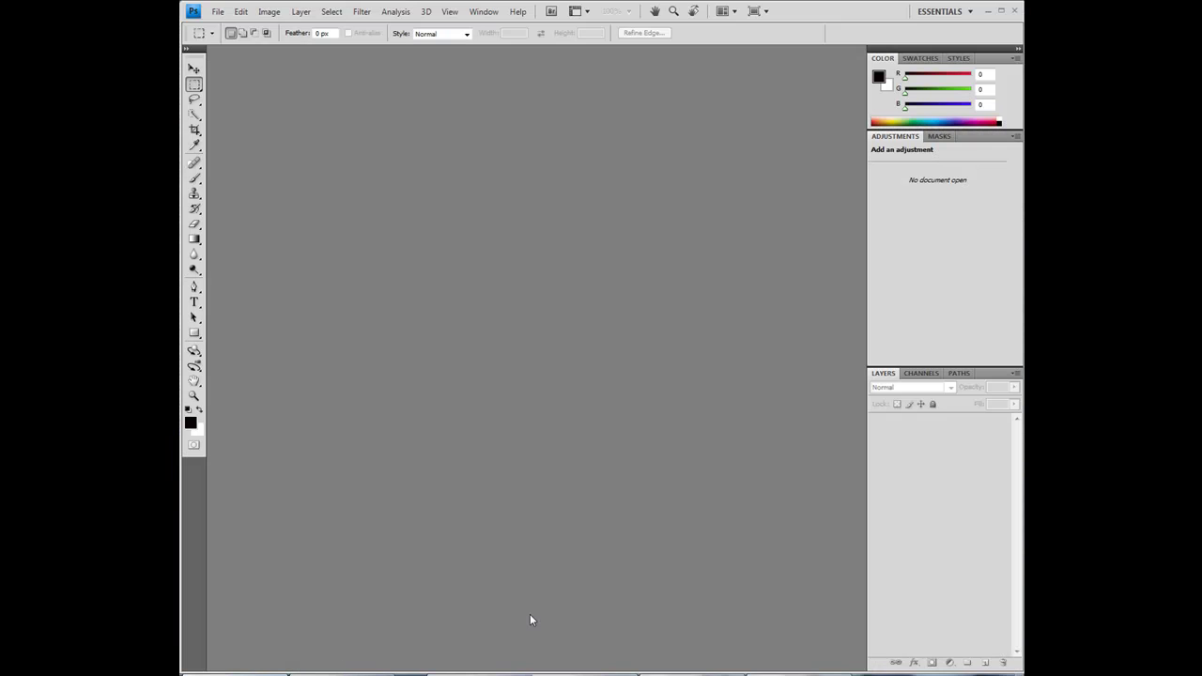
# Drag PC070172.JPG and PC070173.JPG from the Textures folder into Photoshop, then close the folder window.
pyautogui.click(602, 675)
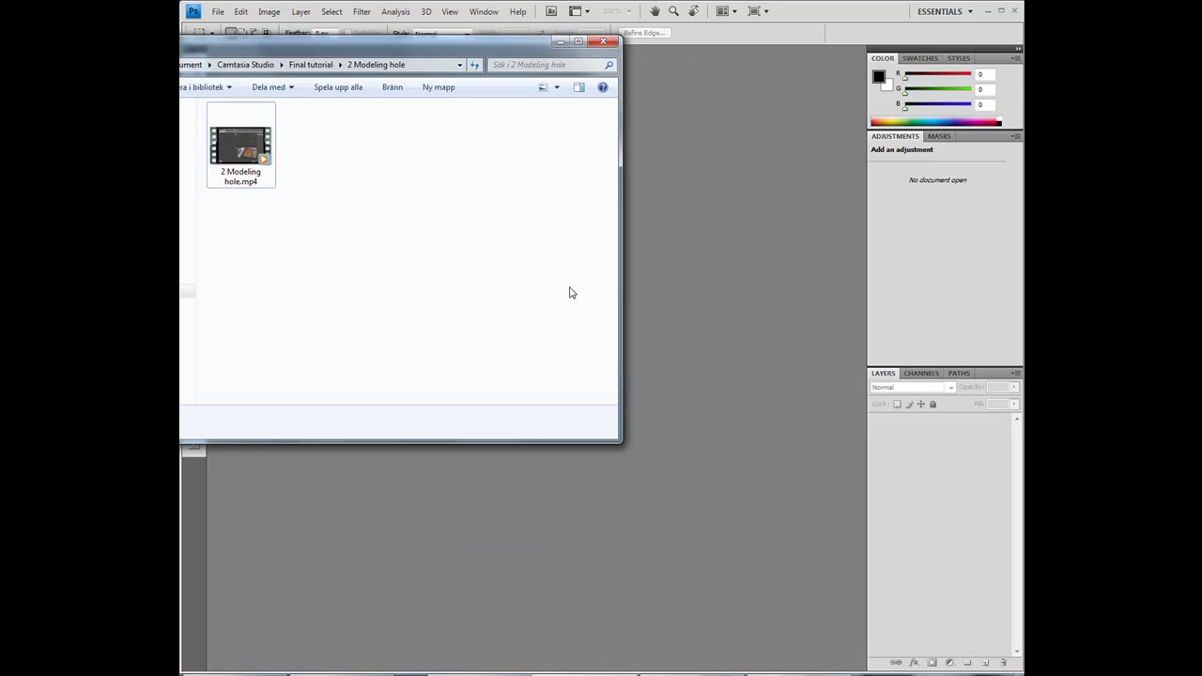
pyautogui.click(563, 41)
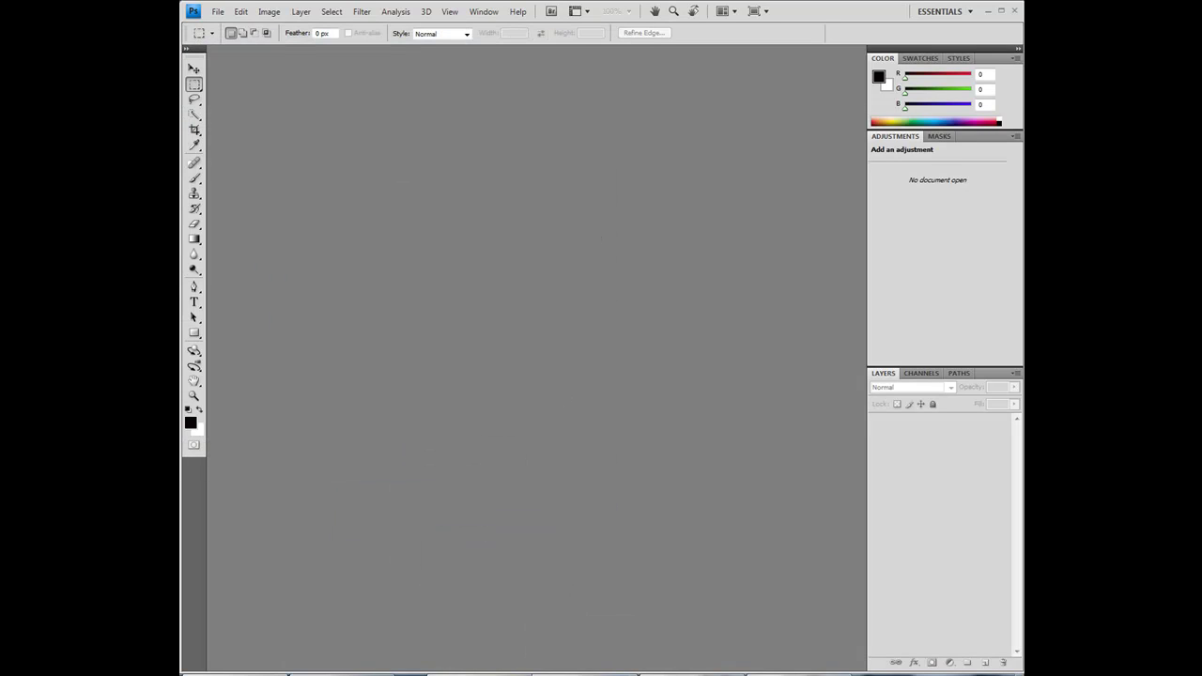
pyautogui.click(488, 674)
pyautogui.moveTo(601, 282); pyautogui.dragTo(635, 390)
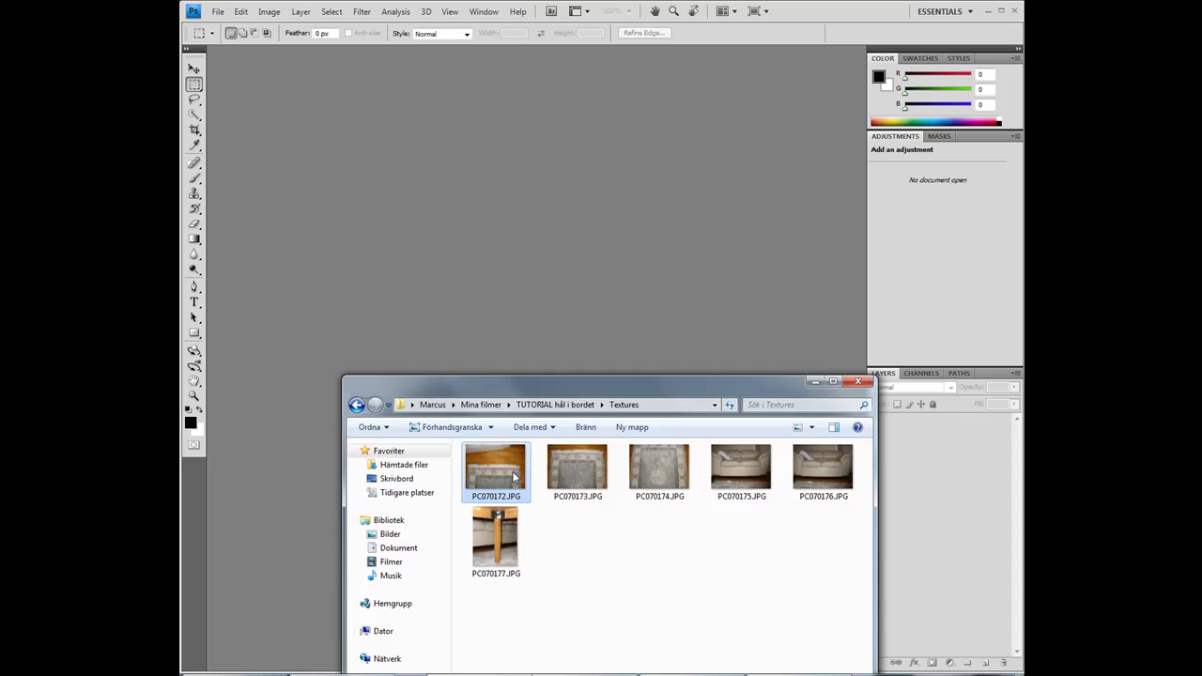
pyautogui.keyDown('ctrl'); pyautogui.click(567, 476); pyautogui.keyUp('ctrl')
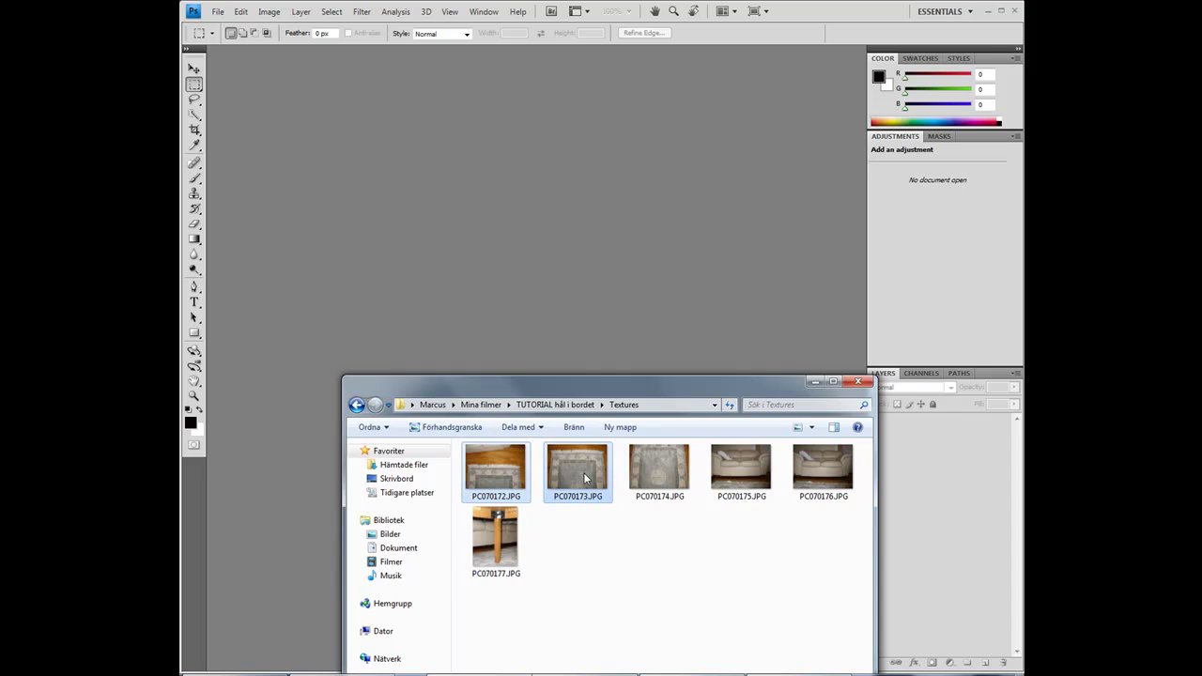
pyautogui.moveTo(584, 480); pyautogui.dragTo(581, 273)
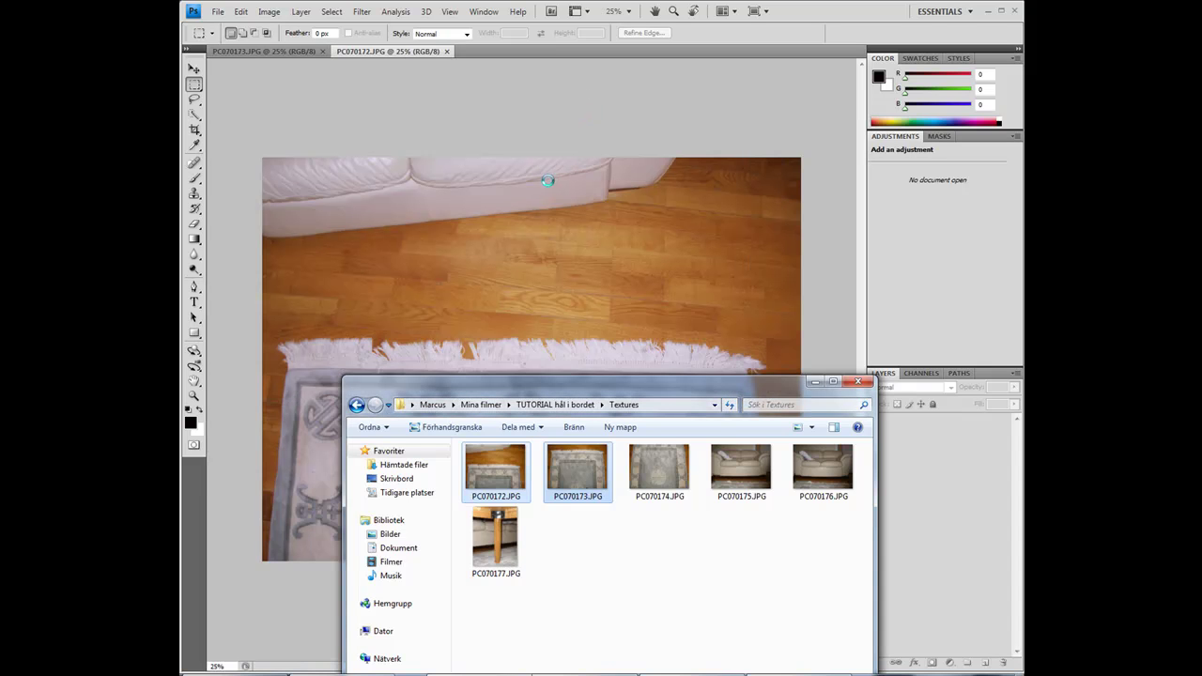
pyautogui.click(859, 382)
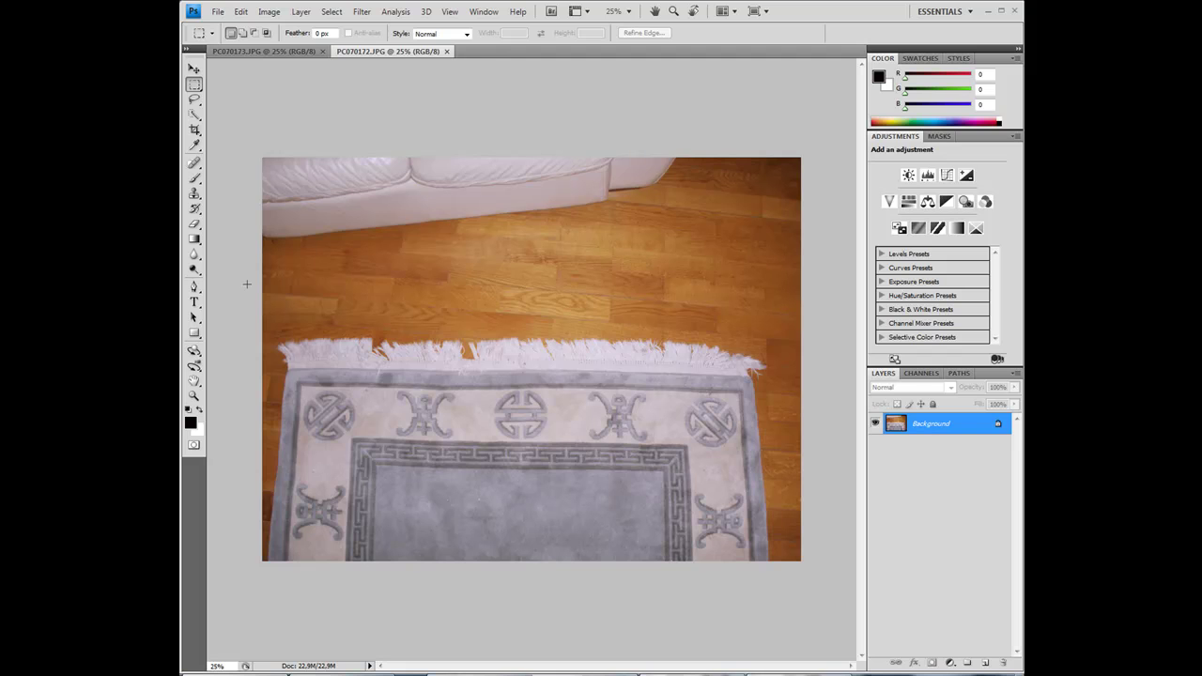
# Crop PC070172 beyond its bottom edge to add white canvas, then crop again to exclude the top sofa strip.
pyautogui.click(195, 131)
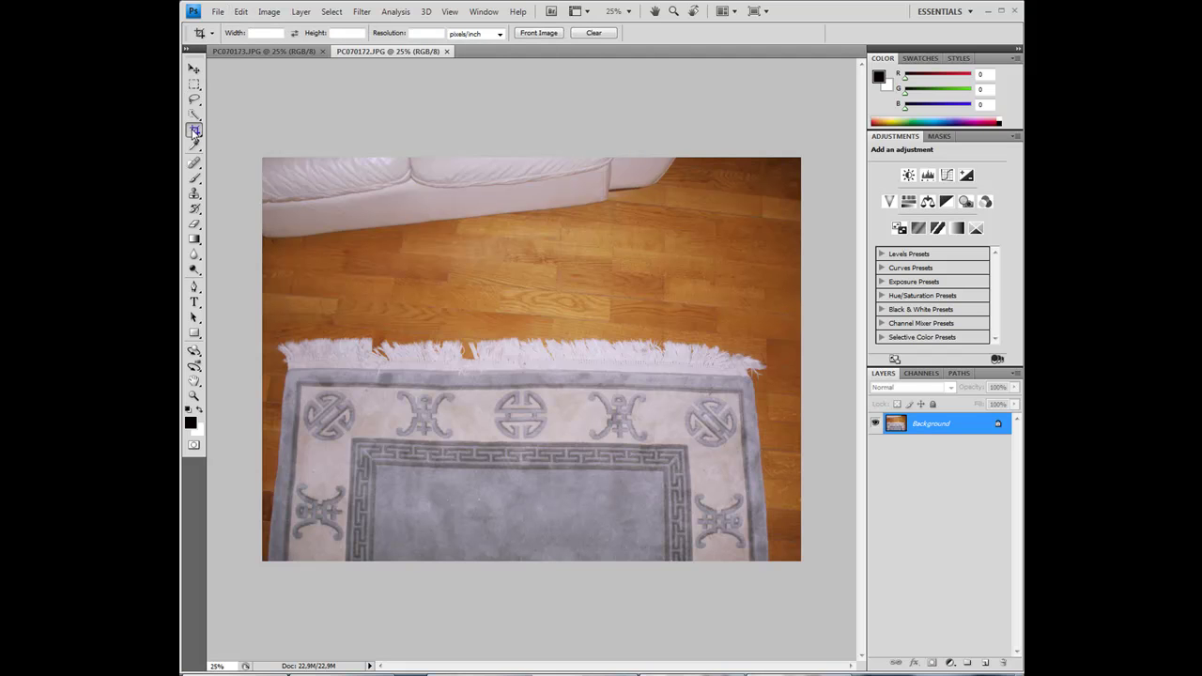
pyautogui.moveTo(249, 129); pyautogui.dragTo(818, 571)
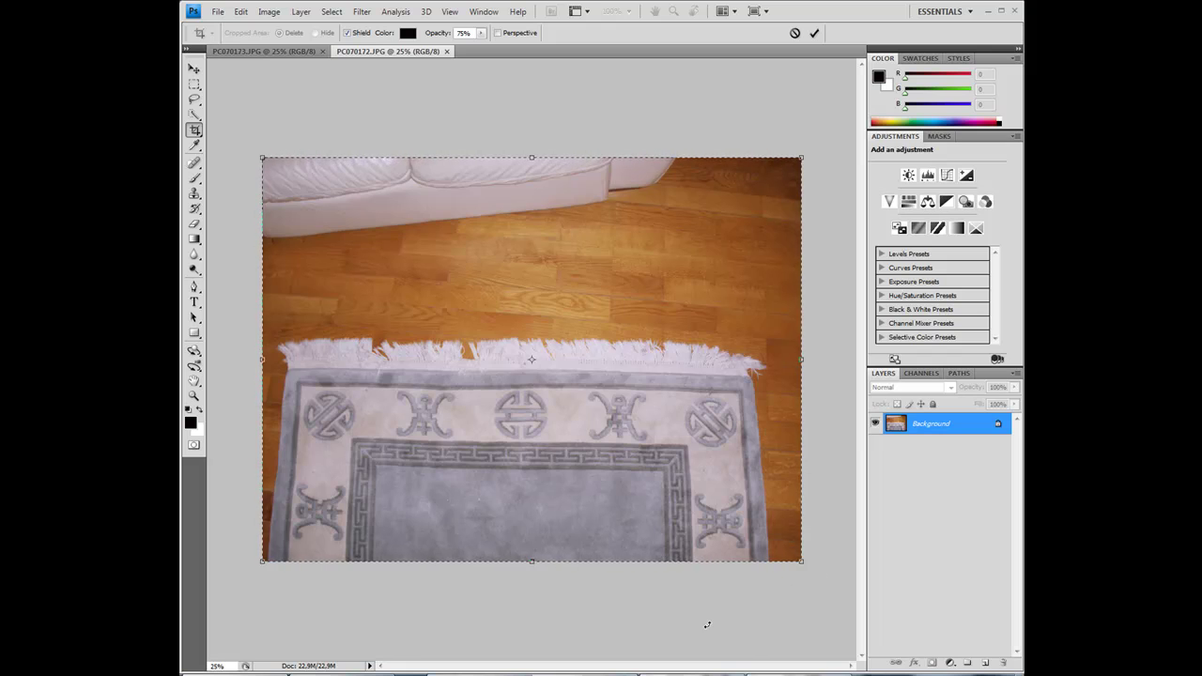
pyautogui.hotkey('ctrl', '-')
pyautogui.hotkey('ctrl', '-')
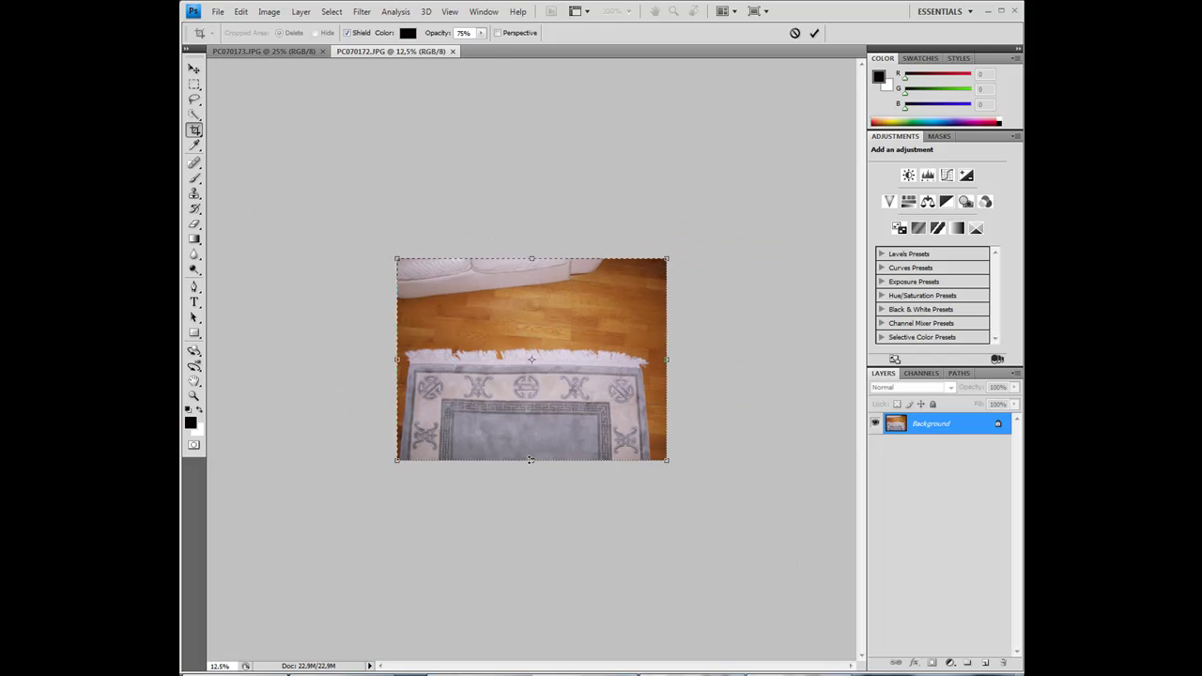
pyautogui.moveTo(531, 460); pyautogui.dragTo(531, 655)
pyautogui.press('Return')
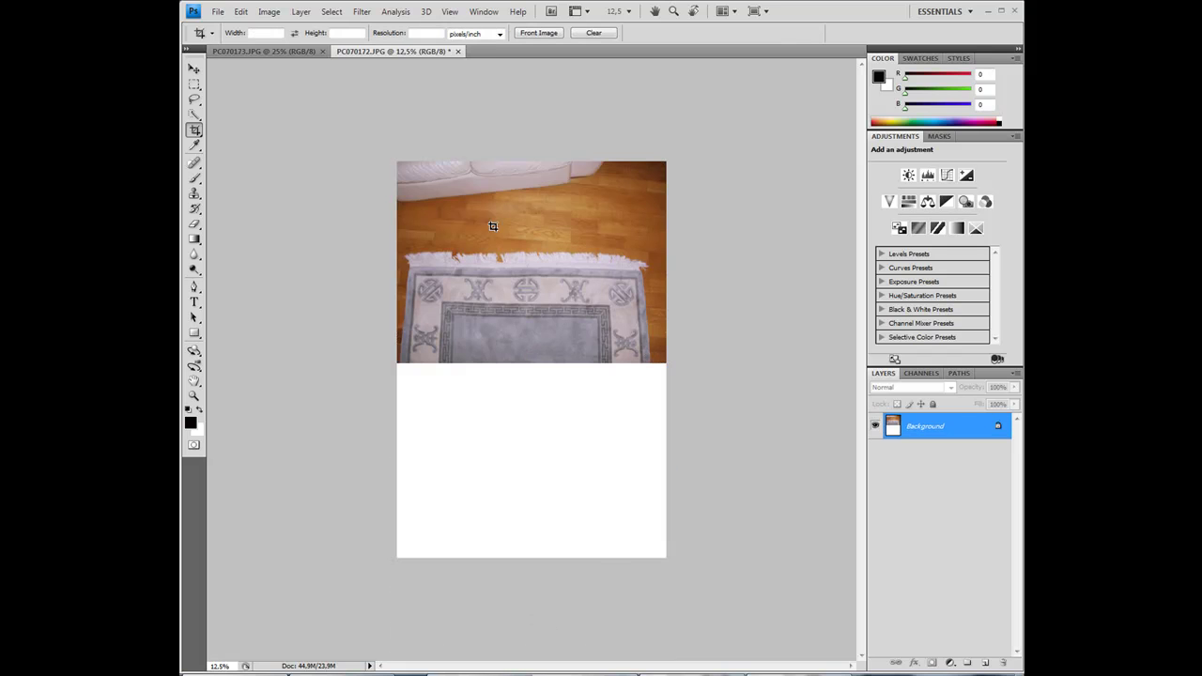
pyautogui.moveTo(386, 209); pyautogui.dragTo(693, 606)
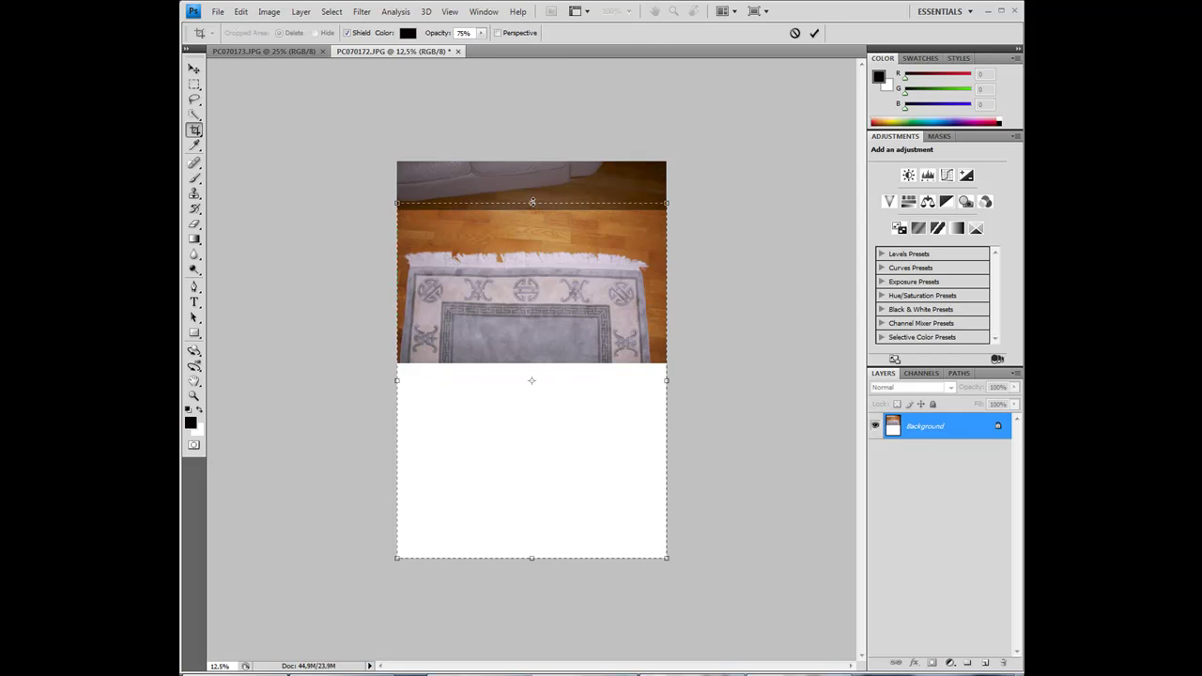
pyautogui.press('Return')
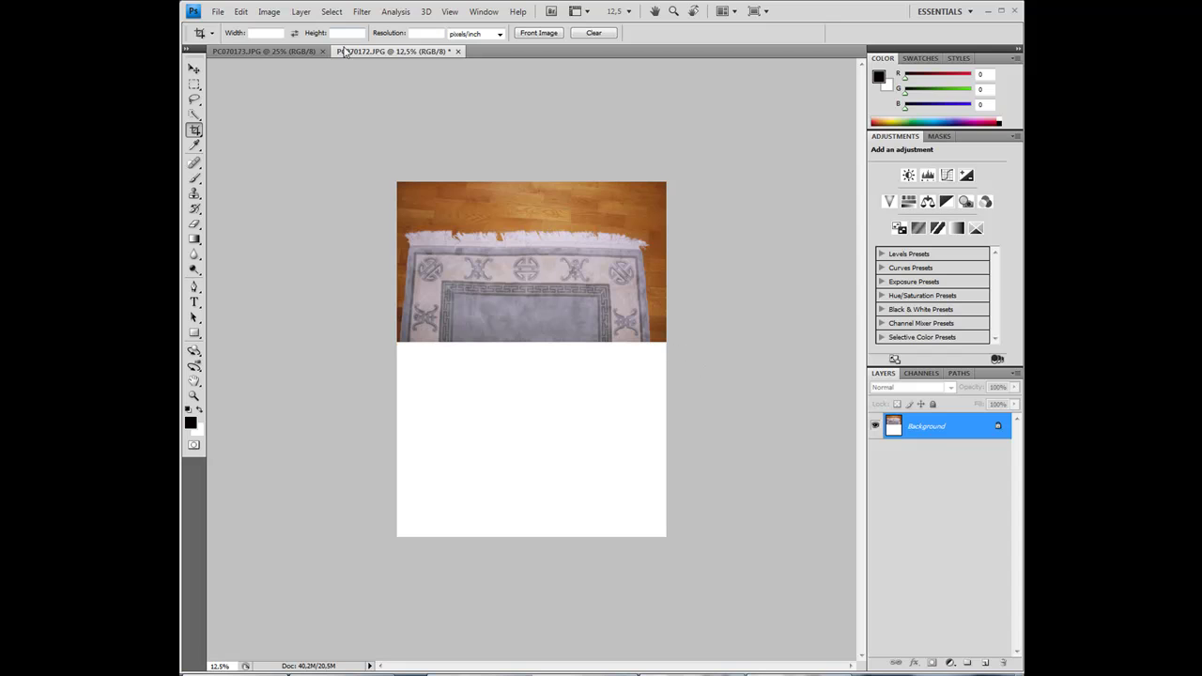
# Copy all of PC070173 and paste it into PC070172 as Layer 1, shifting it slightly down.
pyautogui.click(291, 54)
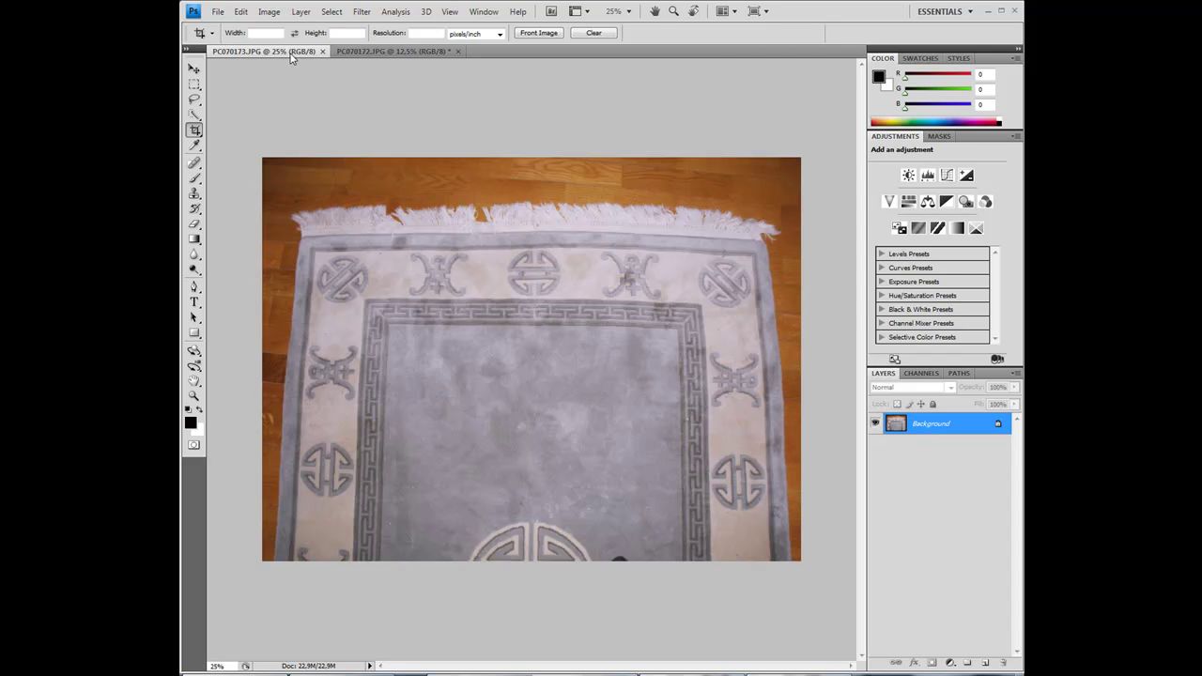
pyautogui.click(195, 86)
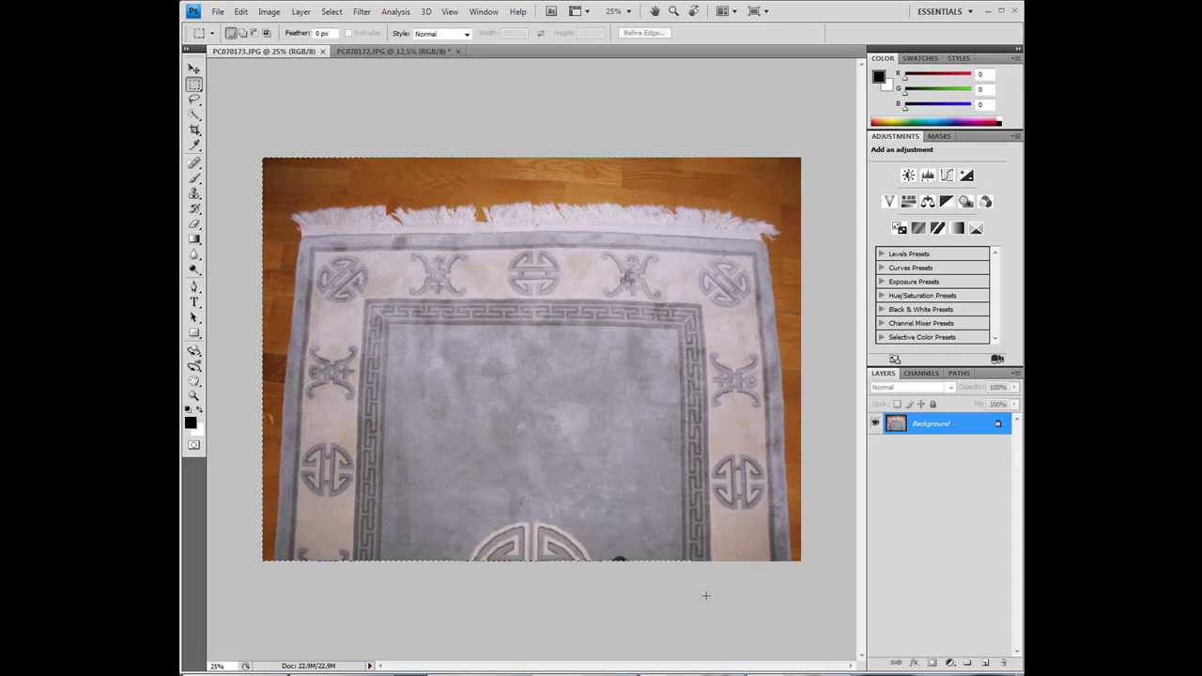
pyautogui.hotkey('ctrl', 'a')
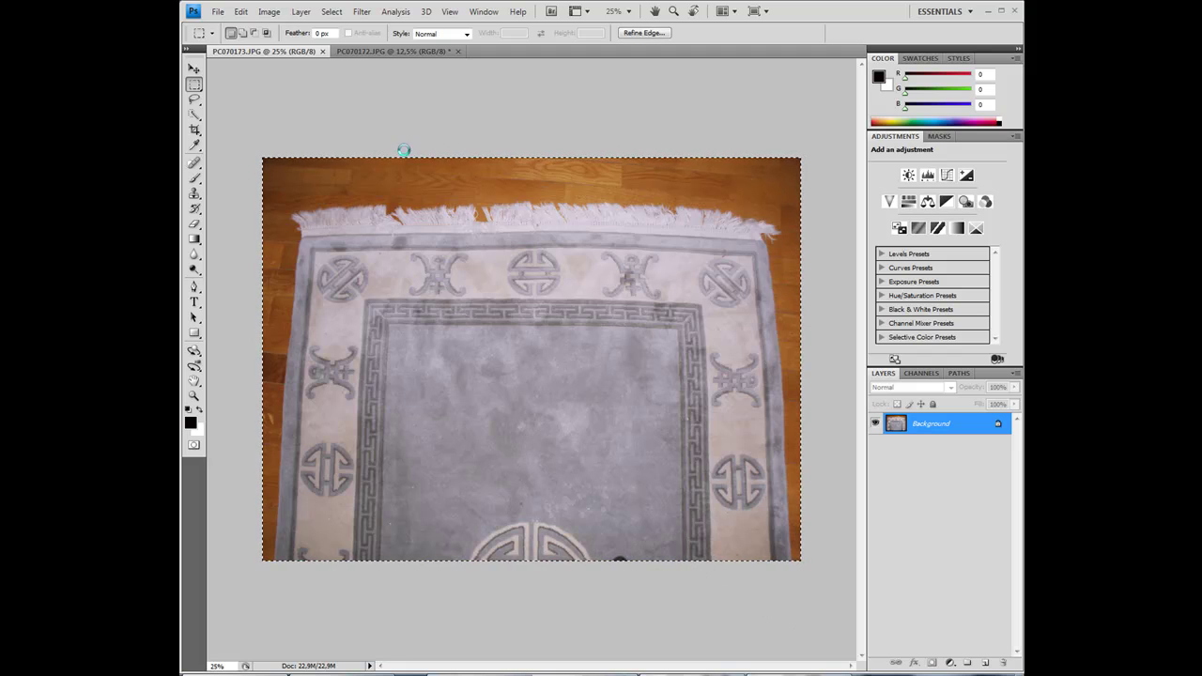
pyautogui.click(394, 51)
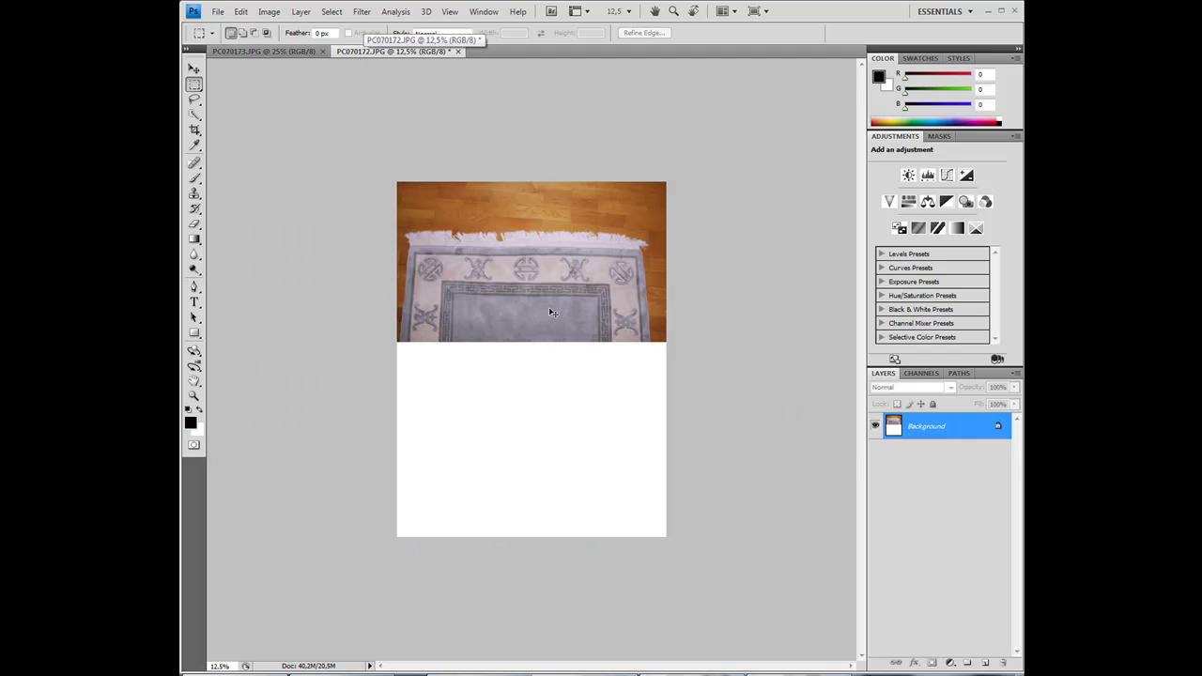
pyautogui.hotkey('ctrl', 'v')
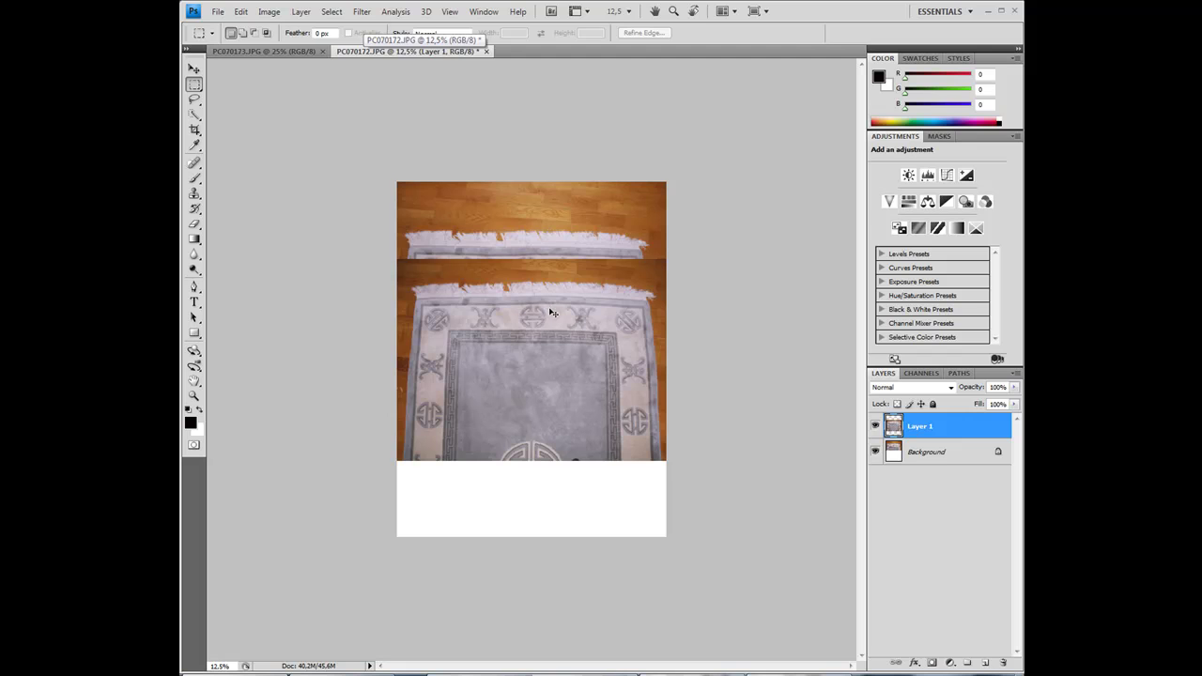
pyautogui.hotkey('ctrl', 't')
pyautogui.moveTo(538, 421); pyautogui.dragTo(542, 448)
pyautogui.press('Return')
# Delete the overlapping top strip of Layer 1, deselect, and move the layer up against the rug's top.
pyautogui.press('m')
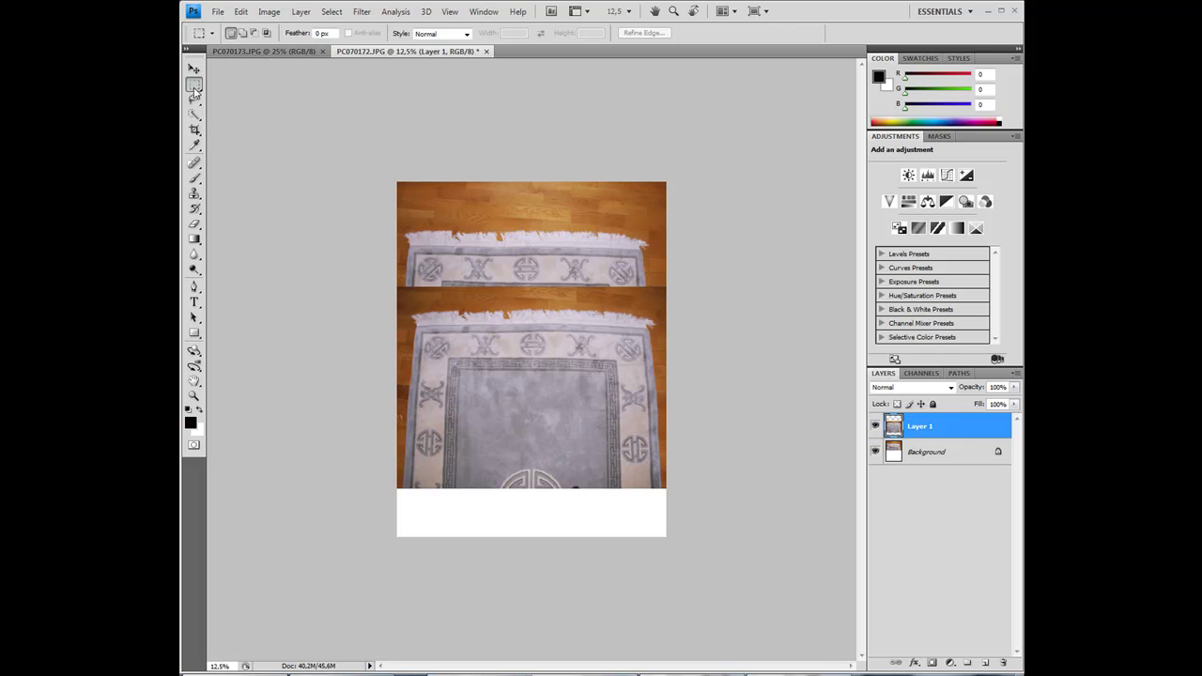
pyautogui.moveTo(671, 351); pyautogui.dragTo(671, 351)
pyautogui.press('Delete')
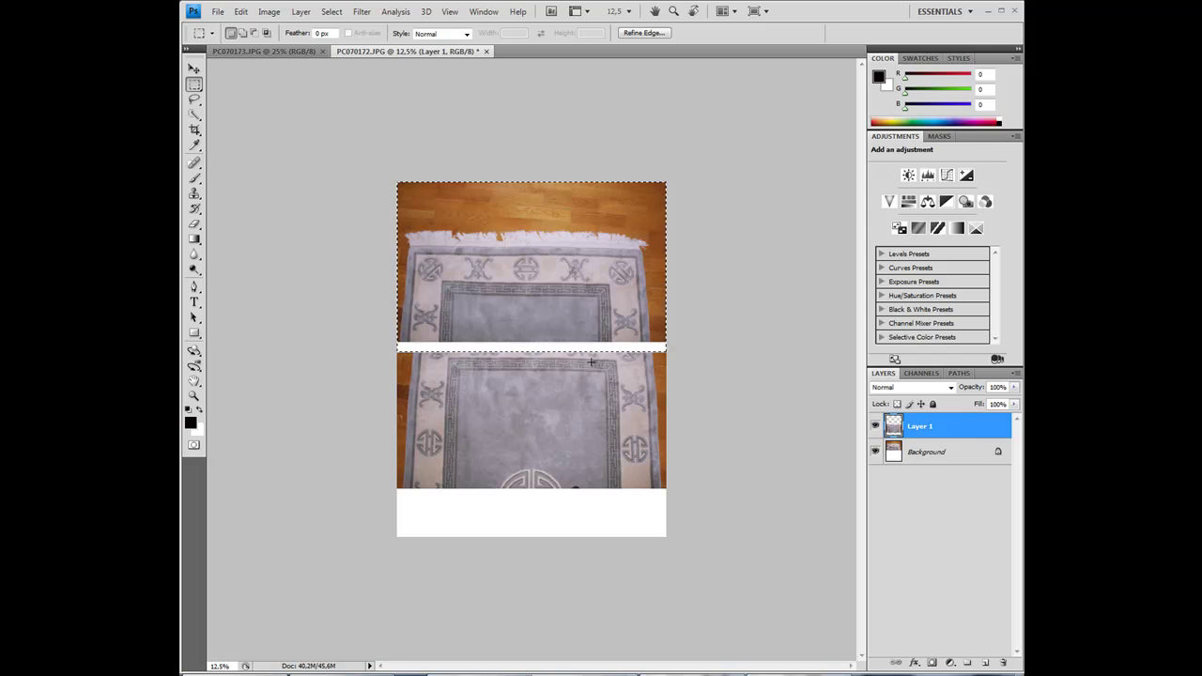
pyautogui.hotkey('ctrl', 'd')
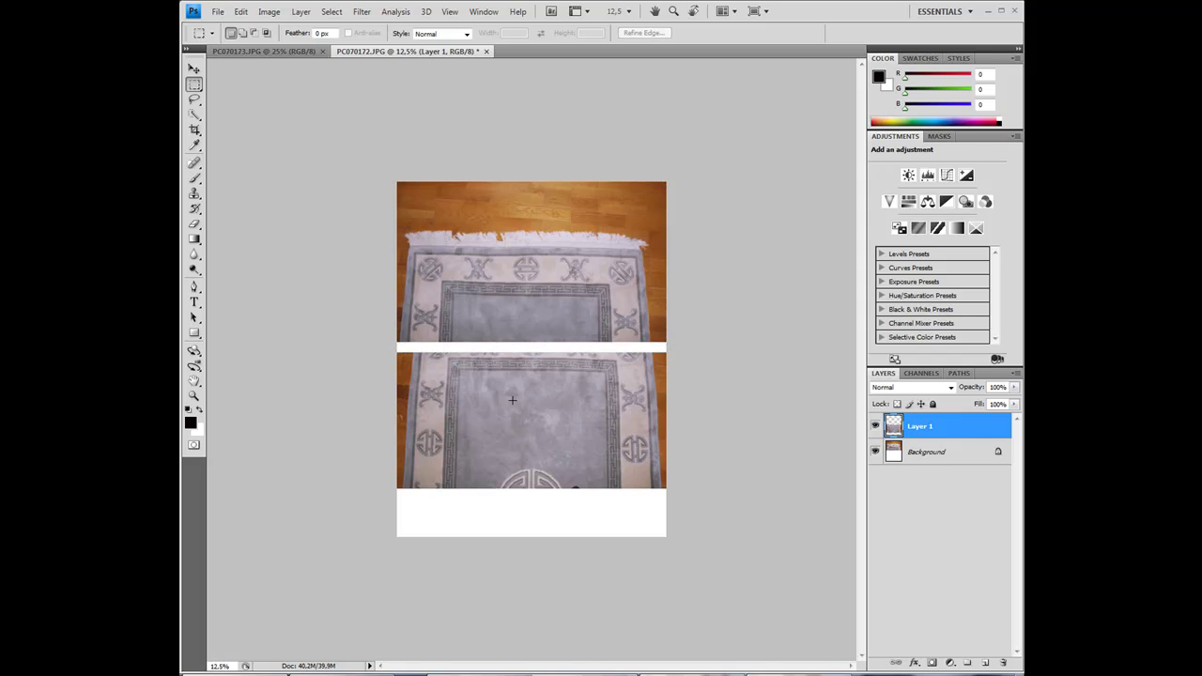
pyautogui.hotkey('ctrl', 't')
pyautogui.moveTo(513, 416); pyautogui.dragTo(507, 343)
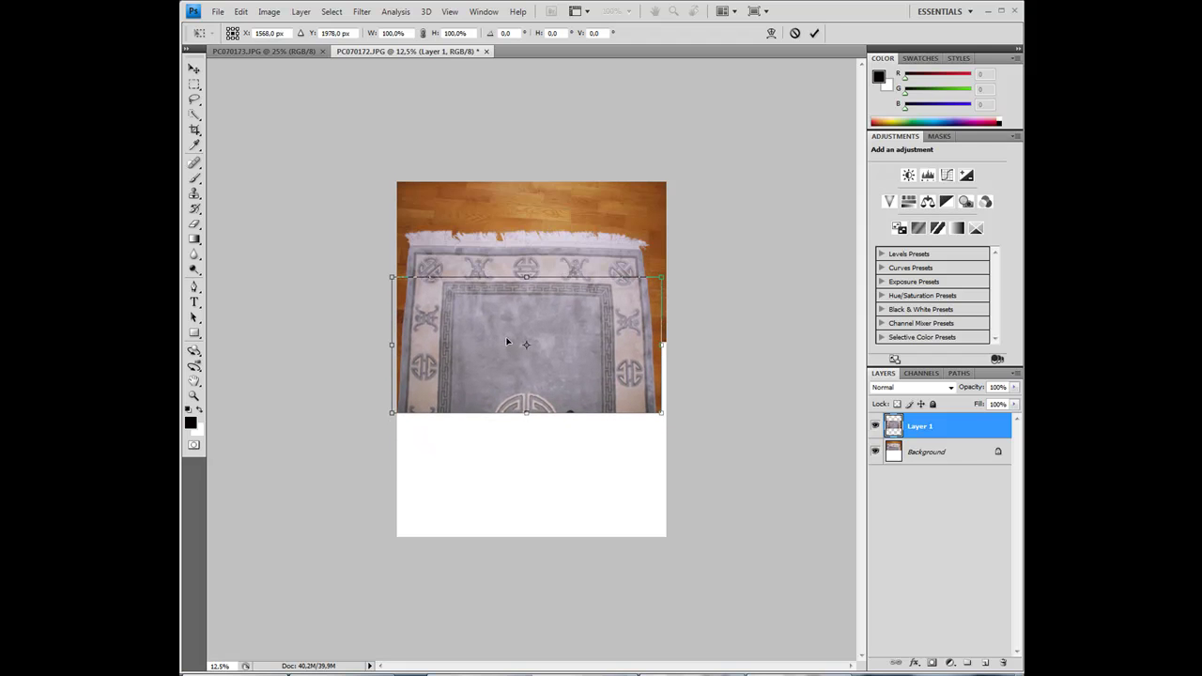
# Set Layer 1 opacity to 44%, then position and narrow it so the border pattern lines up.
pyautogui.click(1014, 387)
pyautogui.moveTo(1011, 403); pyautogui.dragTo(970, 406)
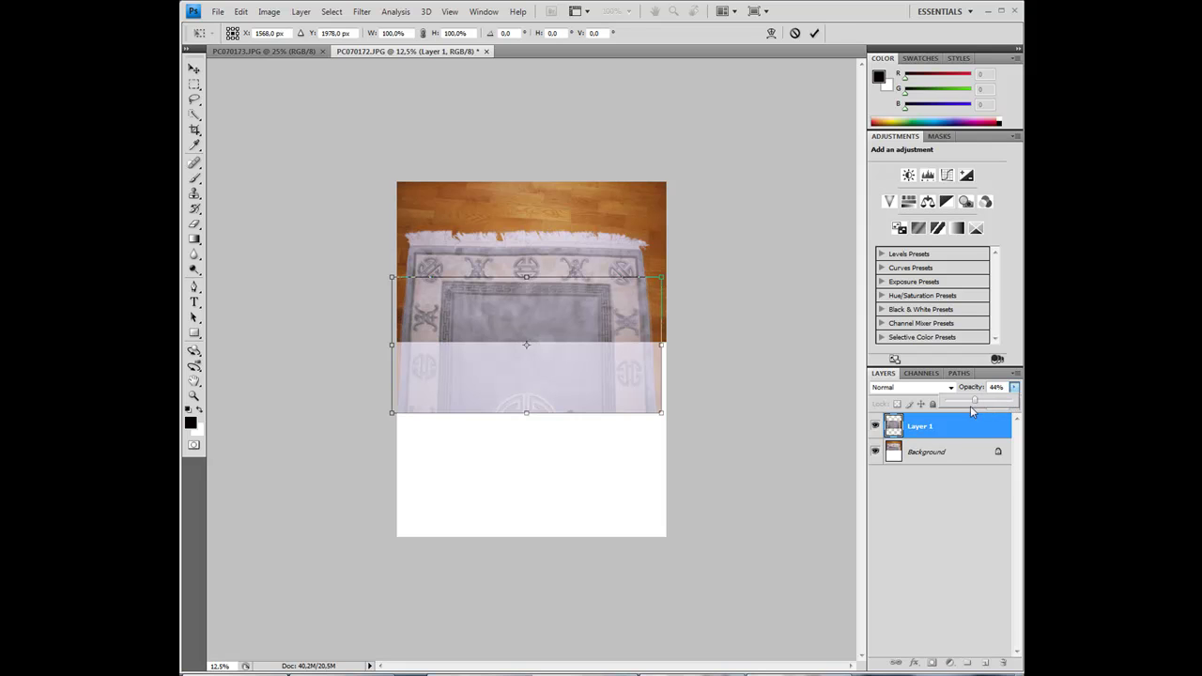
pyautogui.hotkey('ctrl', '+')
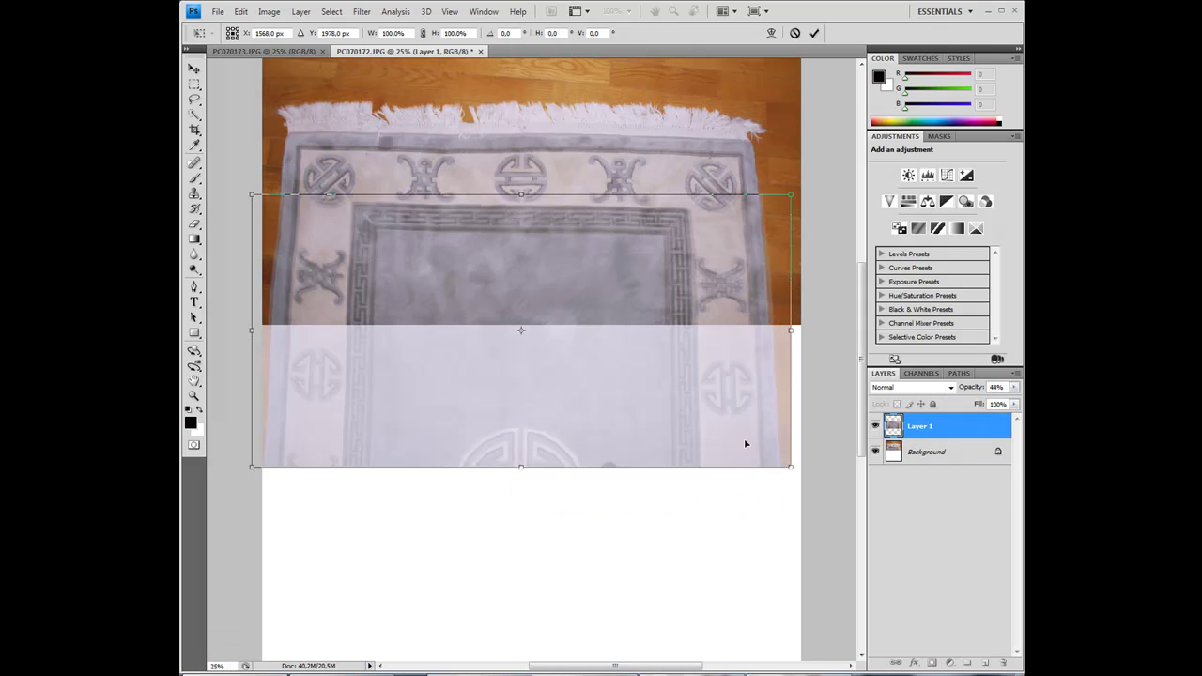
pyautogui.moveTo(485, 411); pyautogui.dragTo(483, 415)
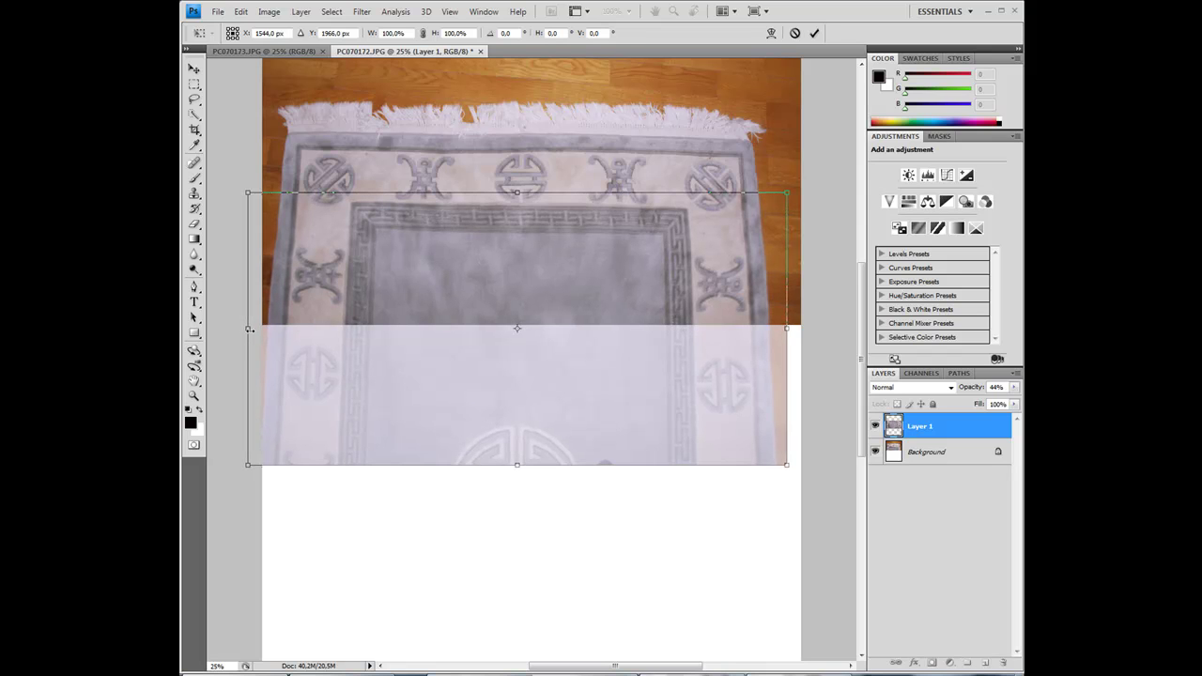
pyautogui.moveTo(249, 330); pyautogui.dragTo(249, 329)
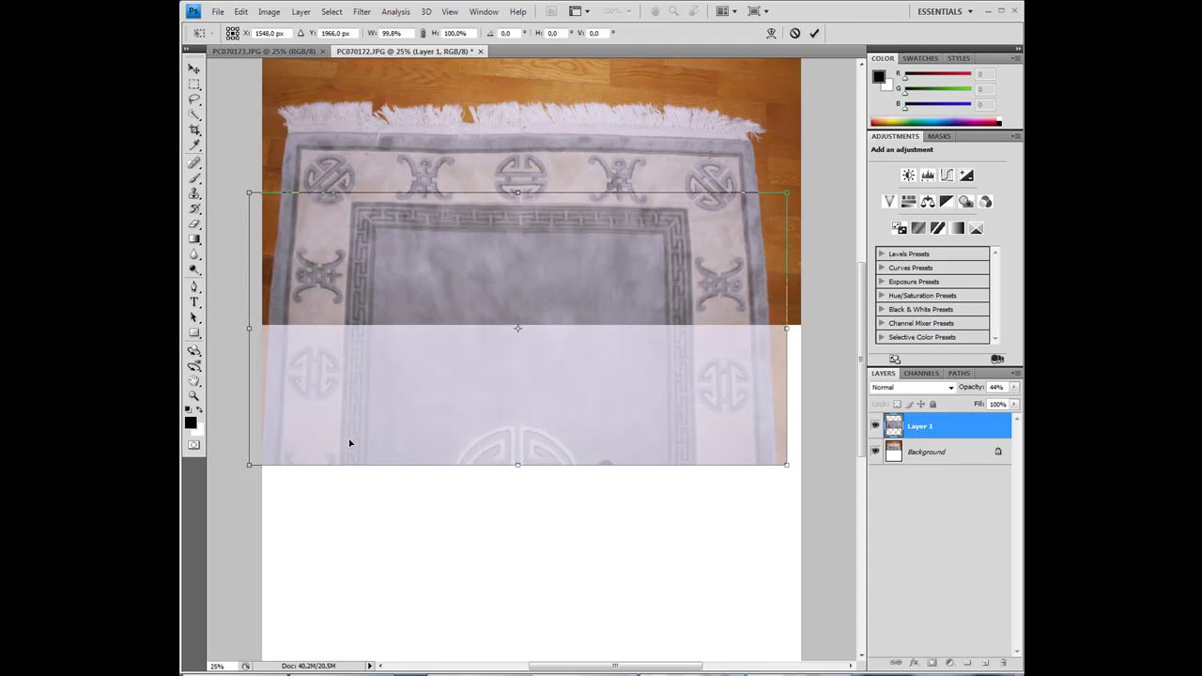
pyautogui.press('Return')
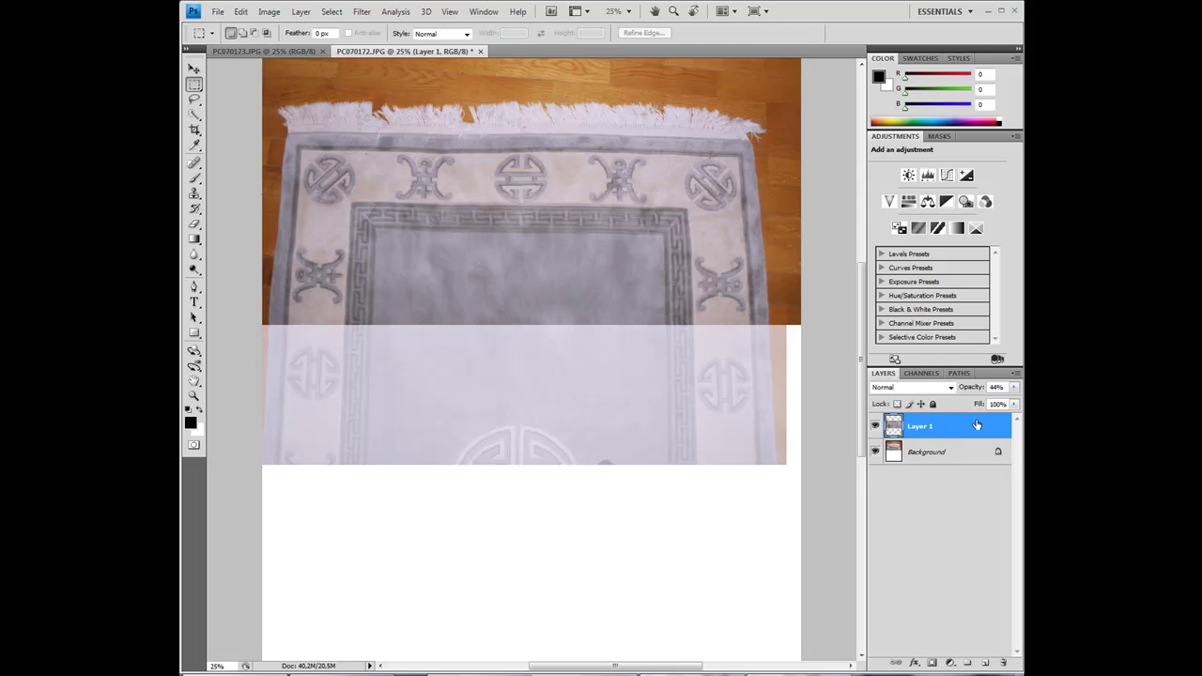
# Restore Layer 1 opacity to 100% and nudge it up slightly.
pyautogui.click(1014, 387)
pyautogui.moveTo(975, 404); pyautogui.dragTo(1013, 403)
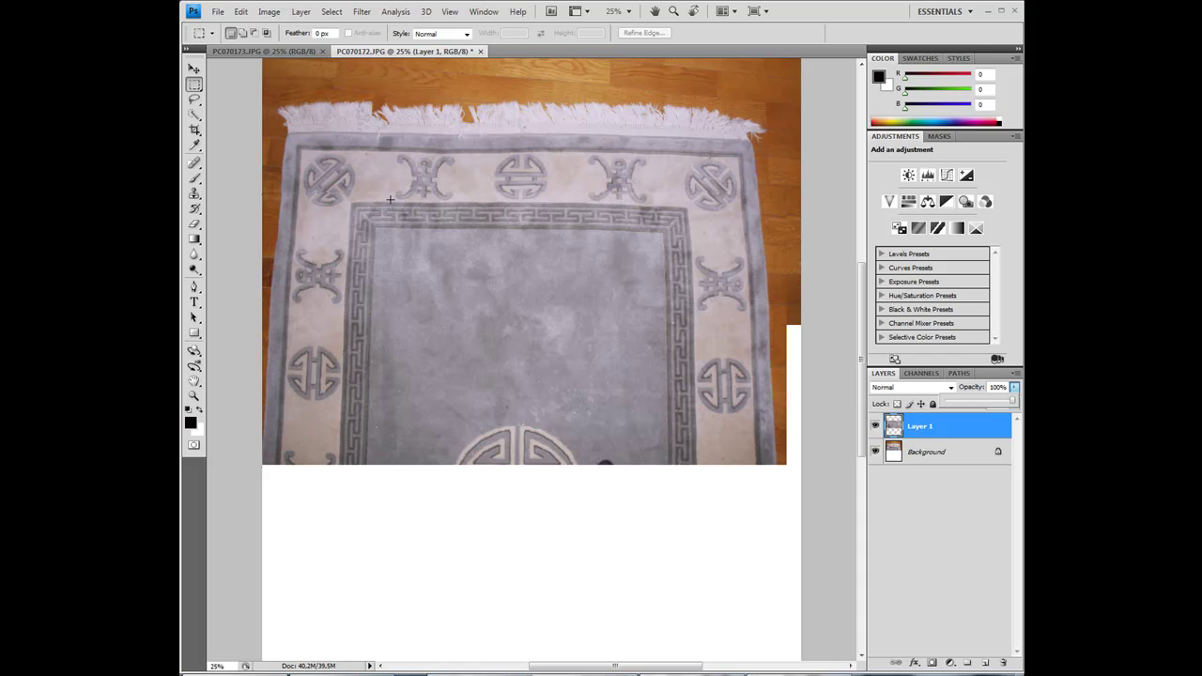
pyautogui.hotkey('ctrl', 't')
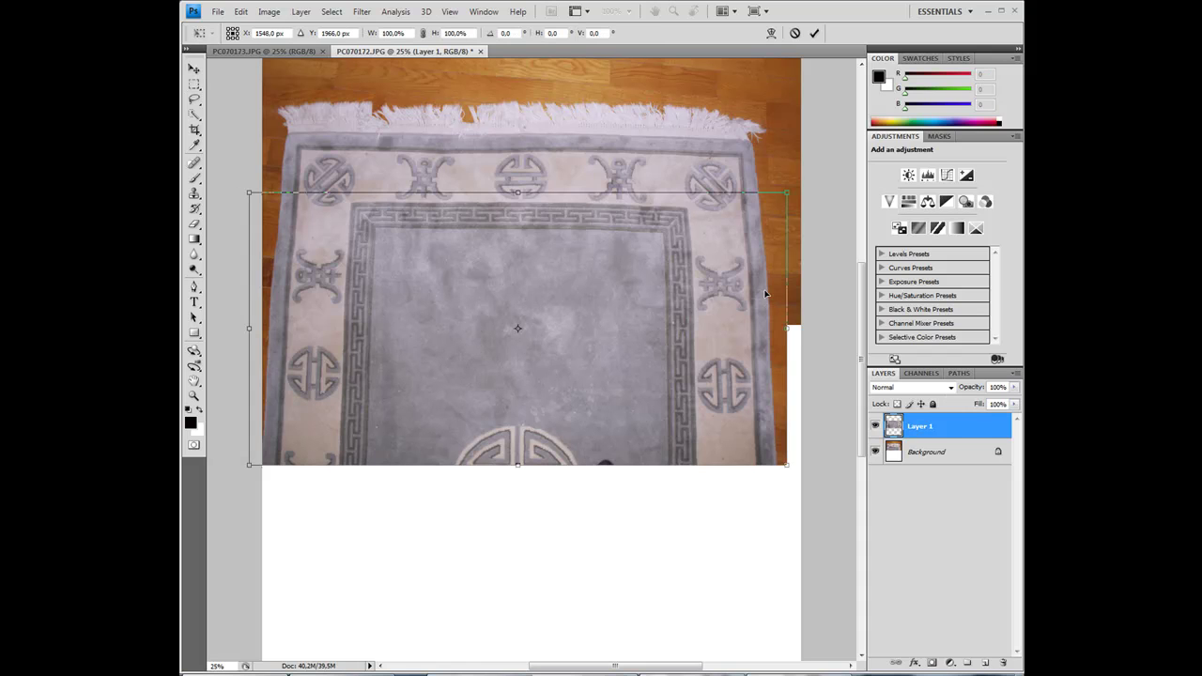
pyautogui.press('Up')
pyautogui.press('Up')
pyautogui.press('Up')
pyautogui.press('Up')
pyautogui.press('Up')
pyautogui.press('Up')
pyautogui.press('Up')
pyautogui.press('Up')
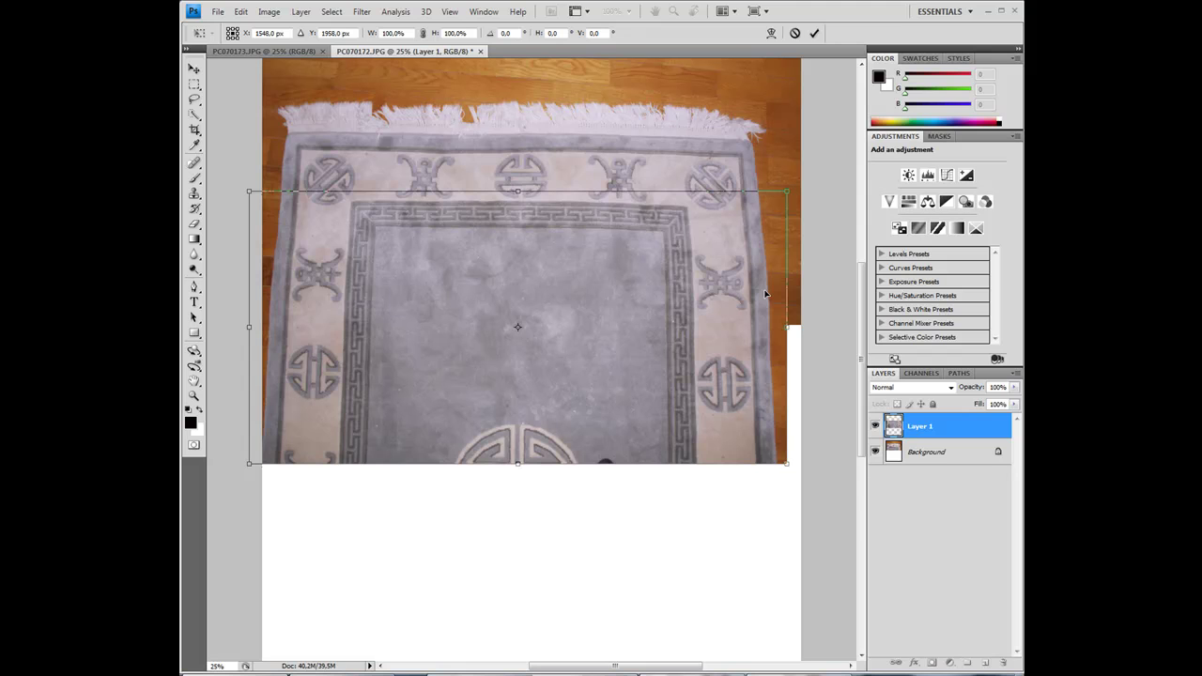
pyautogui.press('Return')
# Zoom to 50% on the rug's top-left and set the Eraser to 77 px diameter, 65% hardness.
pyautogui.hotkey('ctrl', '+')
pyautogui.hotkey('ctrl', '+')
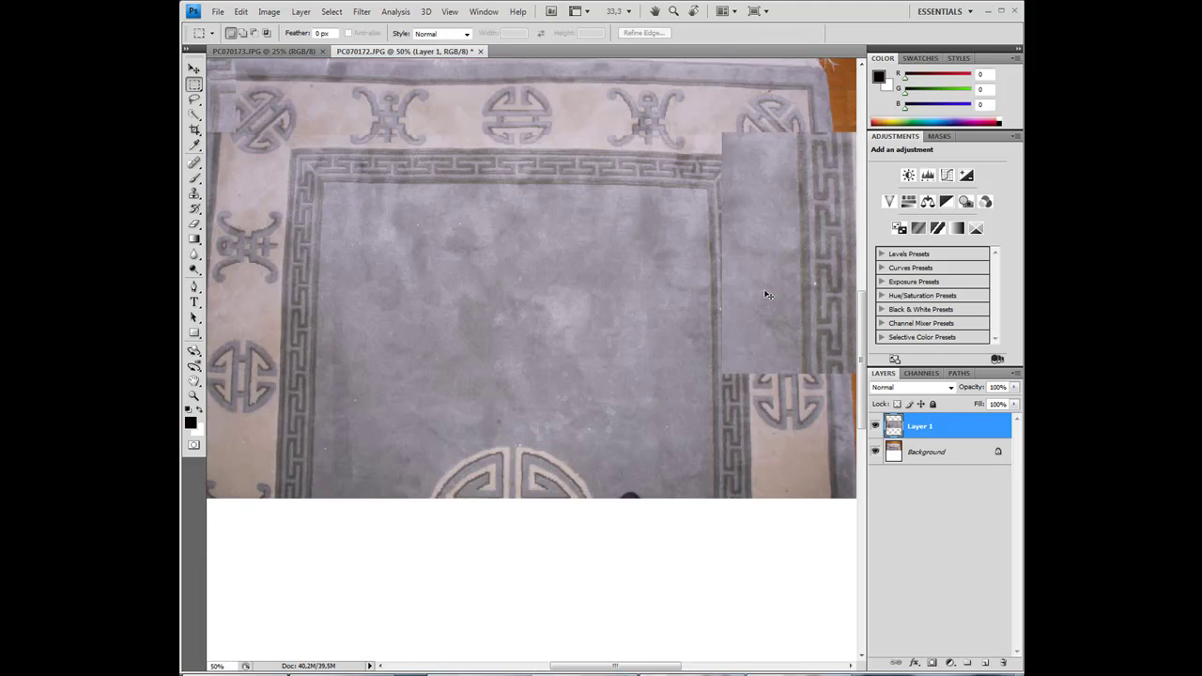
pyautogui.moveTo(456, 182); pyautogui.dragTo(481, 316)
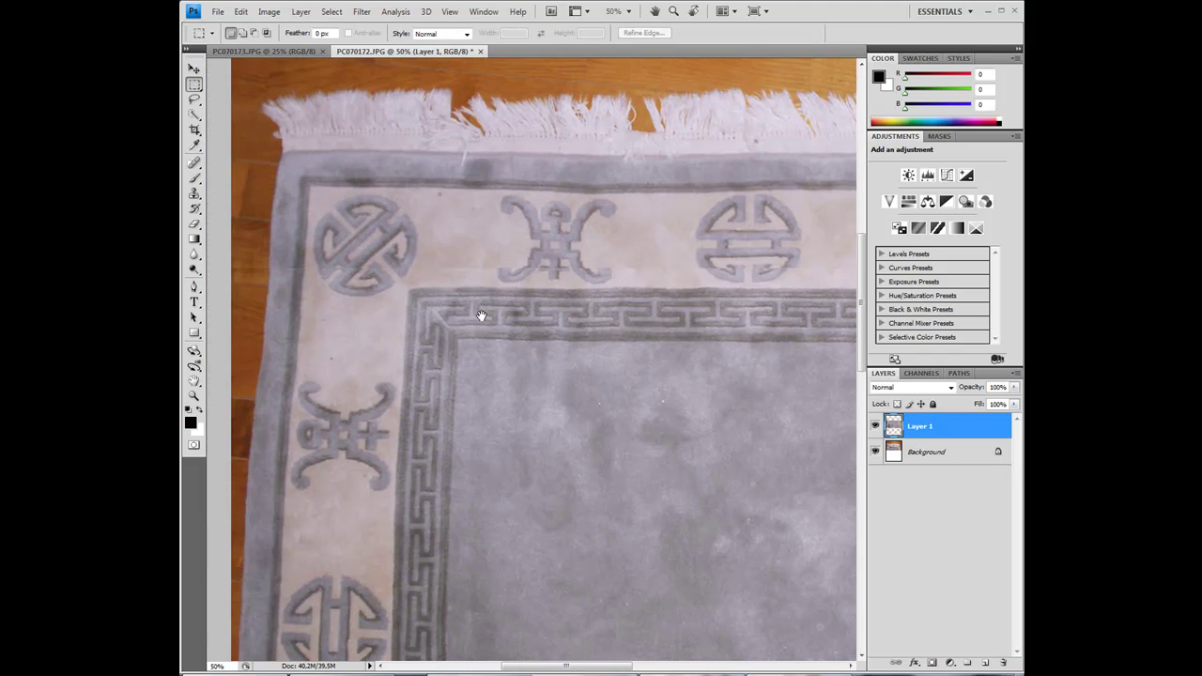
pyautogui.click(195, 225)
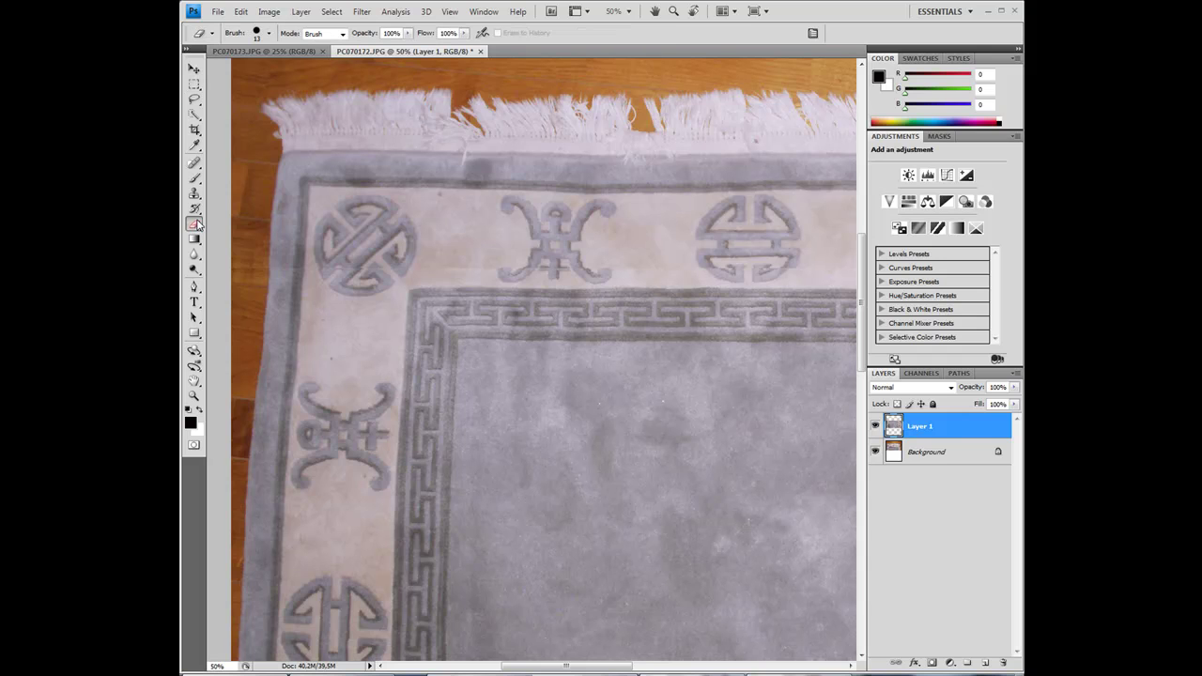
pyautogui.rightClick(434, 254)
pyautogui.moveTo(445, 273); pyautogui.dragTo(482, 272)
pyautogui.moveTo(561, 316); pyautogui.dragTo(516, 319)
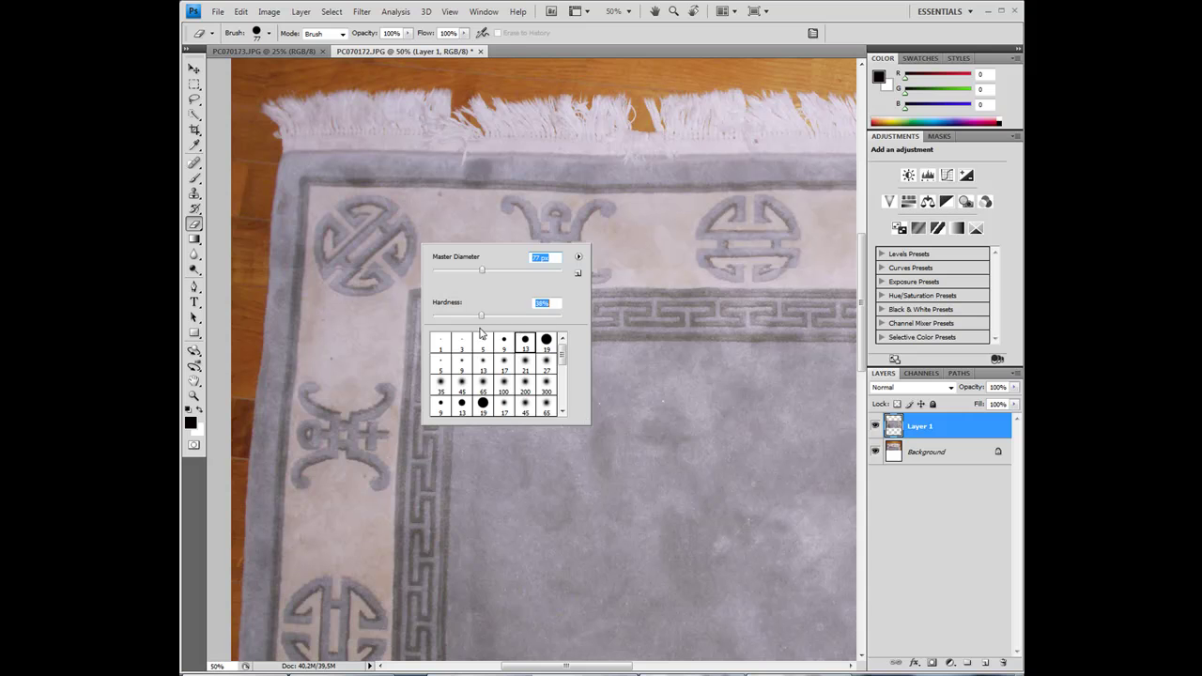
pyautogui.click(253, 271)
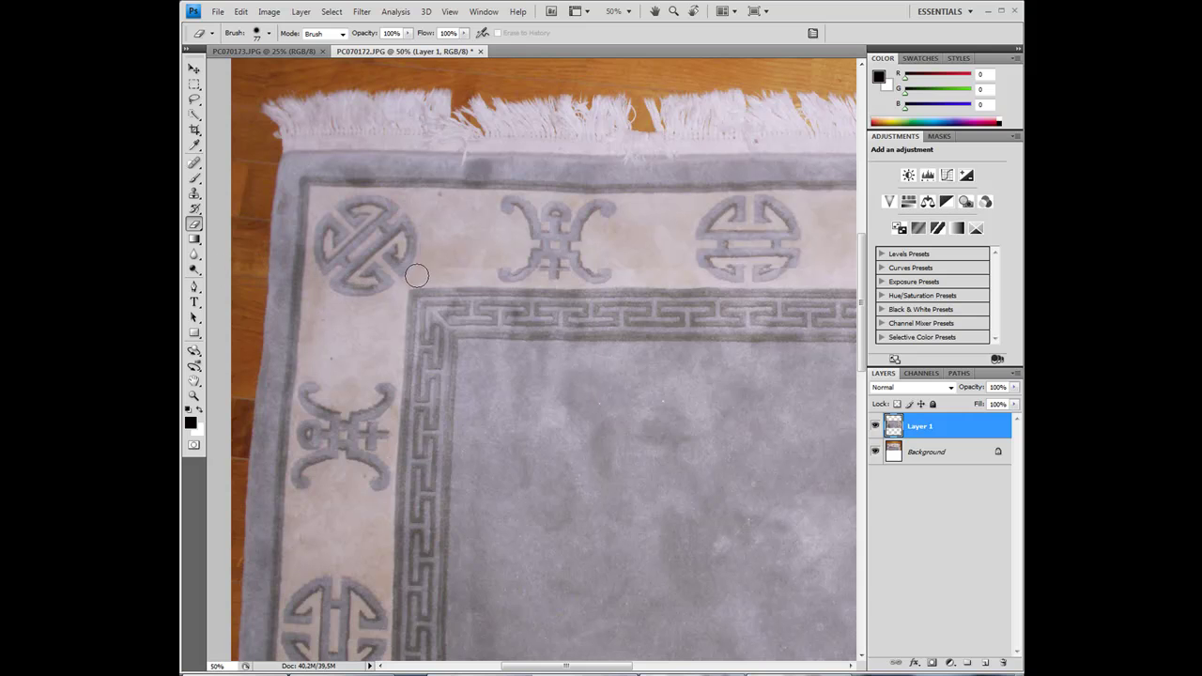
# Erase along the seam at the top border symbols, then zoom out to view the whole rug.
pyautogui.moveTo(645, 271); pyautogui.dragTo(467, 339)
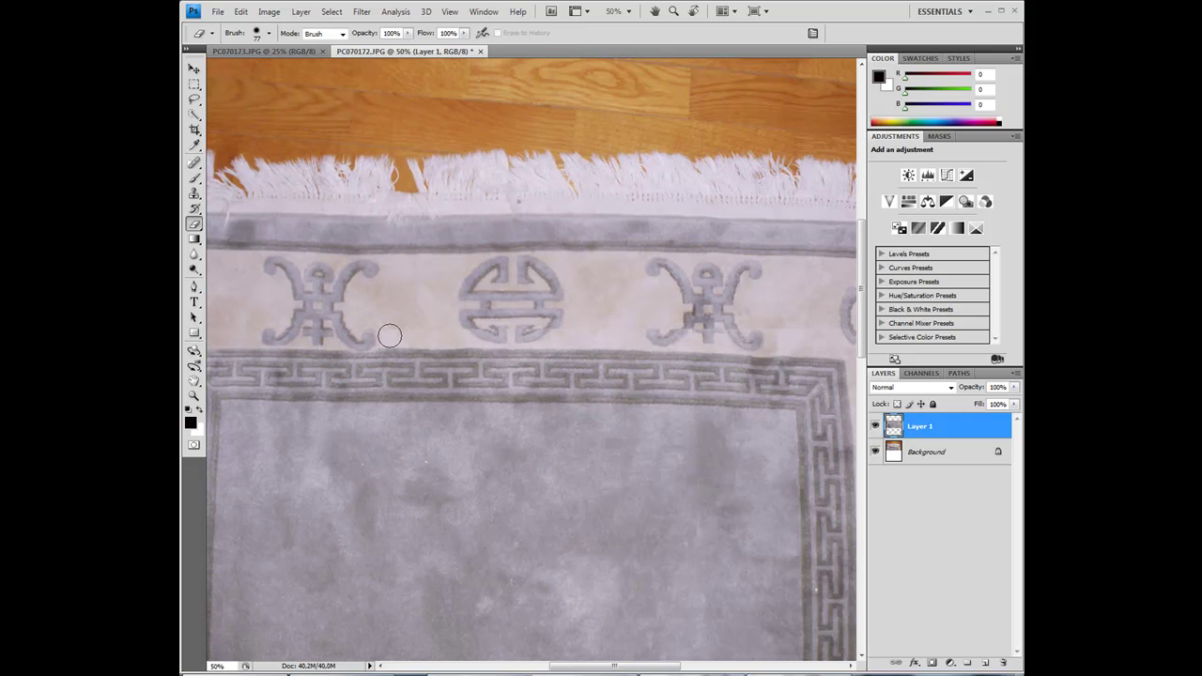
pyautogui.moveTo(557, 330); pyautogui.dragTo(432, 333)
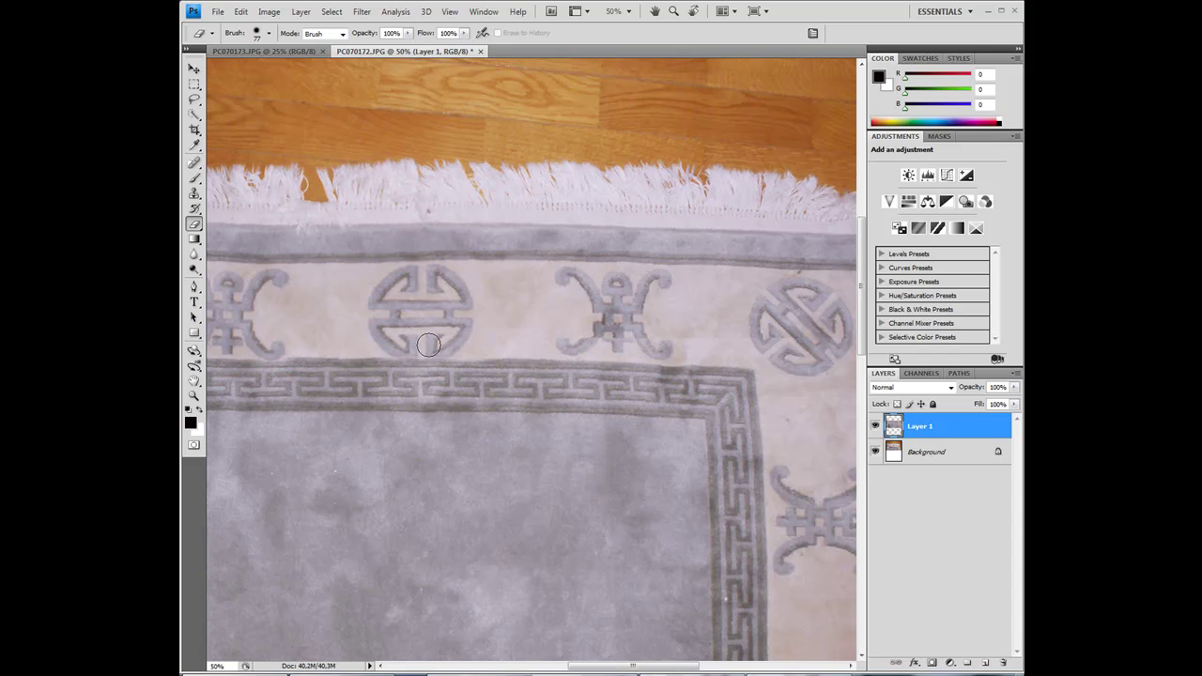
pyautogui.moveTo(567, 344)
pyautogui.mouseDown()
pyautogui.moveTo(635, 343)
pyautogui.moveTo(456, 335)
pyautogui.mouseUp()
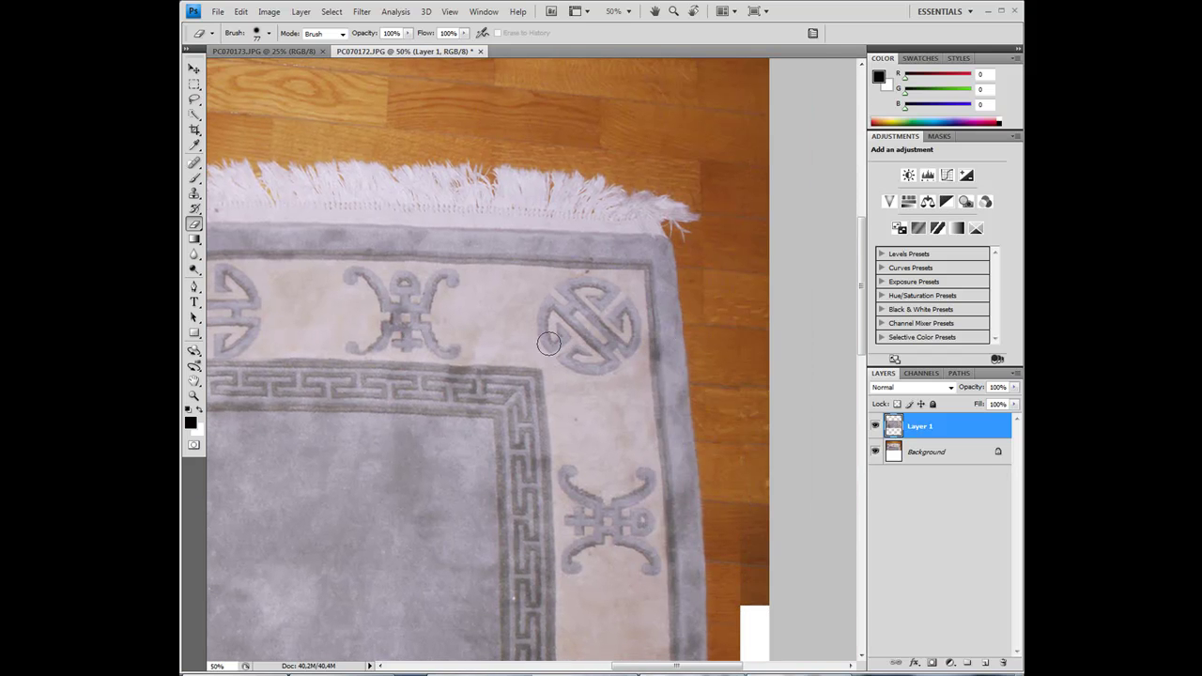
pyautogui.hotkey('ctrl', '-')
pyautogui.hotkey('ctrl', '-')
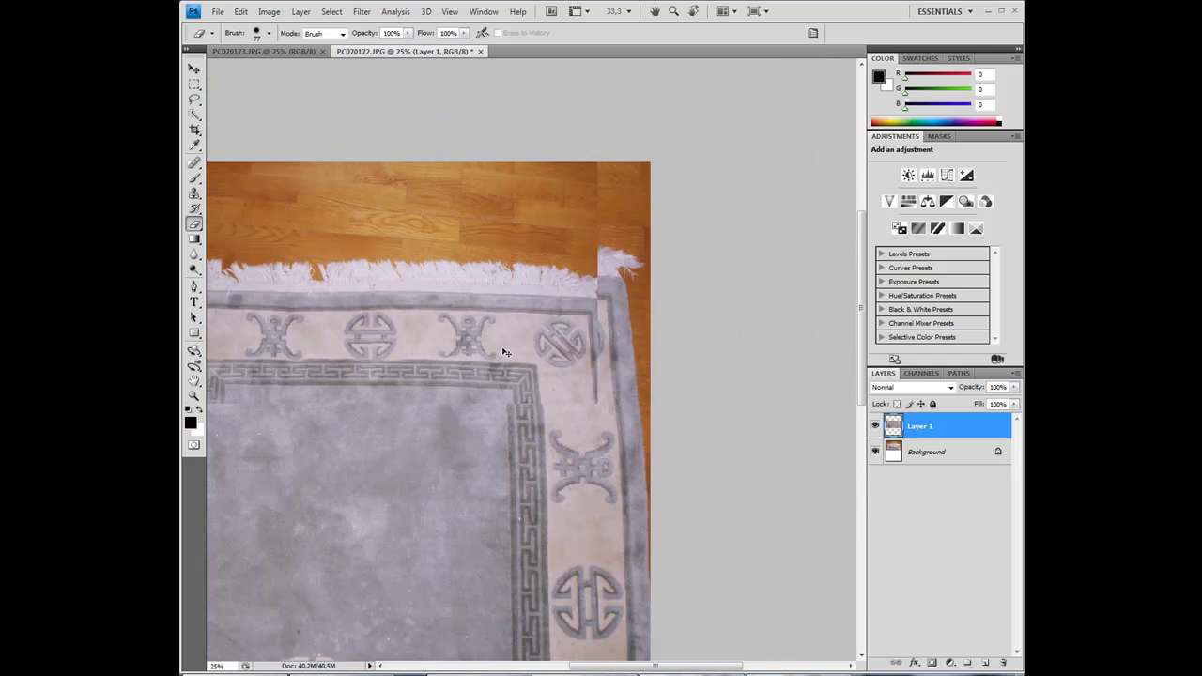
pyautogui.moveTo(516, 329); pyautogui.dragTo(506, 460)
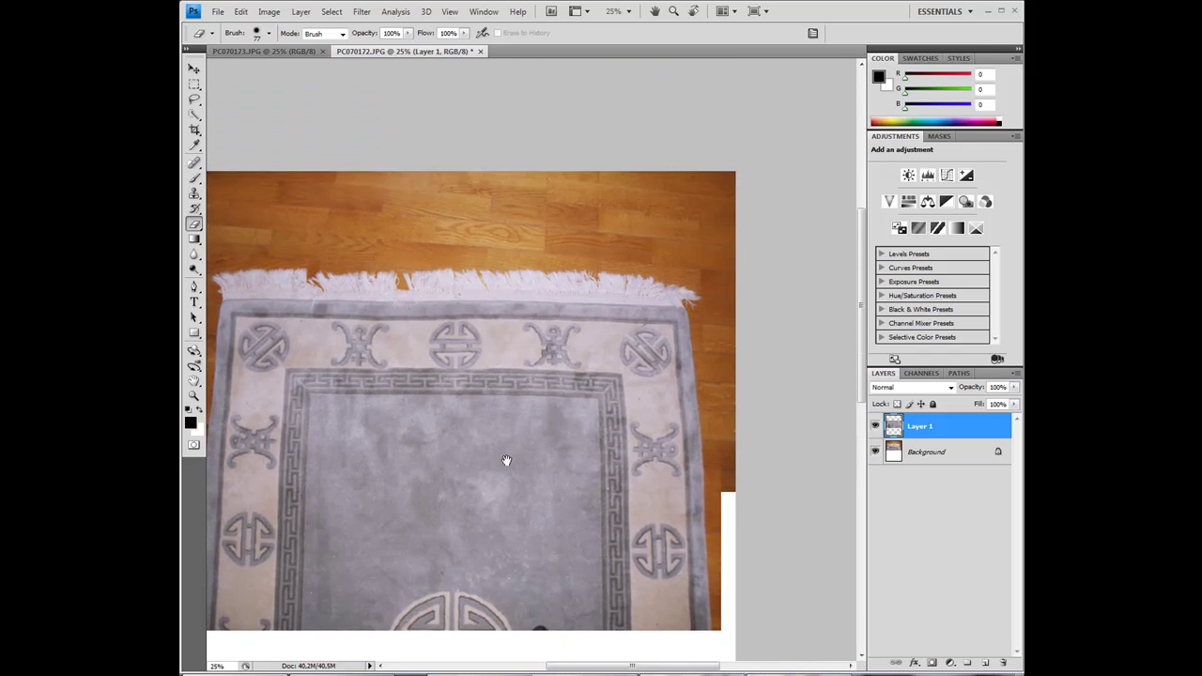
pyautogui.hotkey('ctrl', '-')
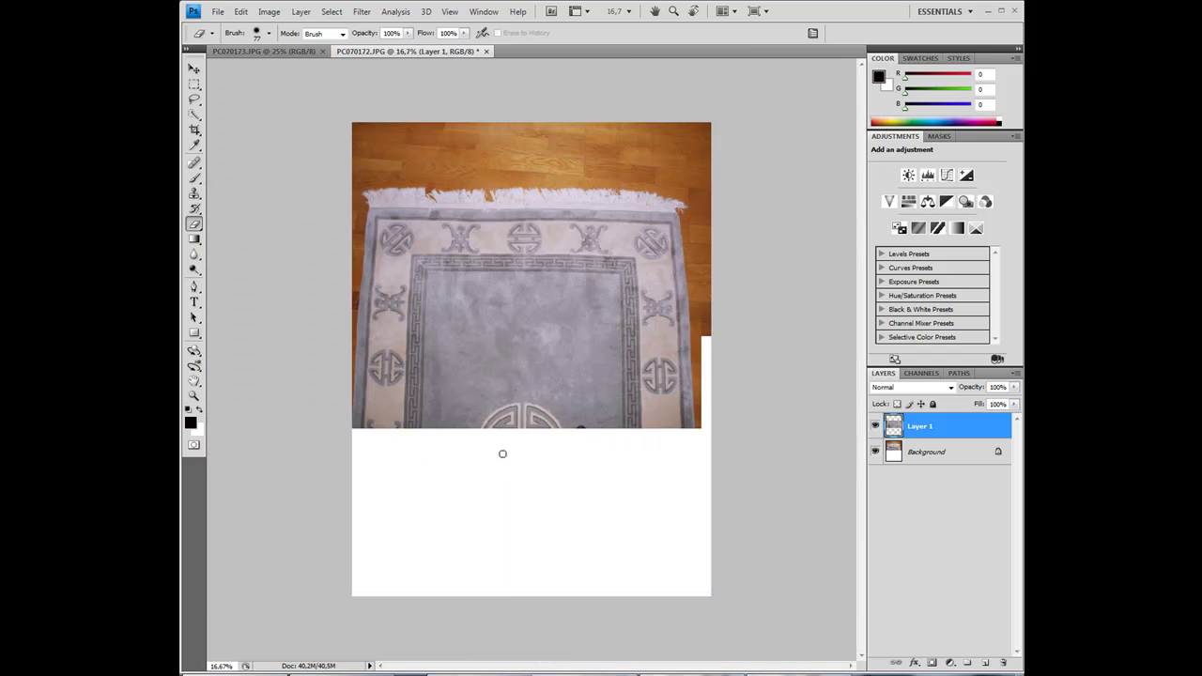
# Crop the canvas to the joined rug, removing the white space below, and select Background with Layer 1.
pyautogui.click(195, 131)
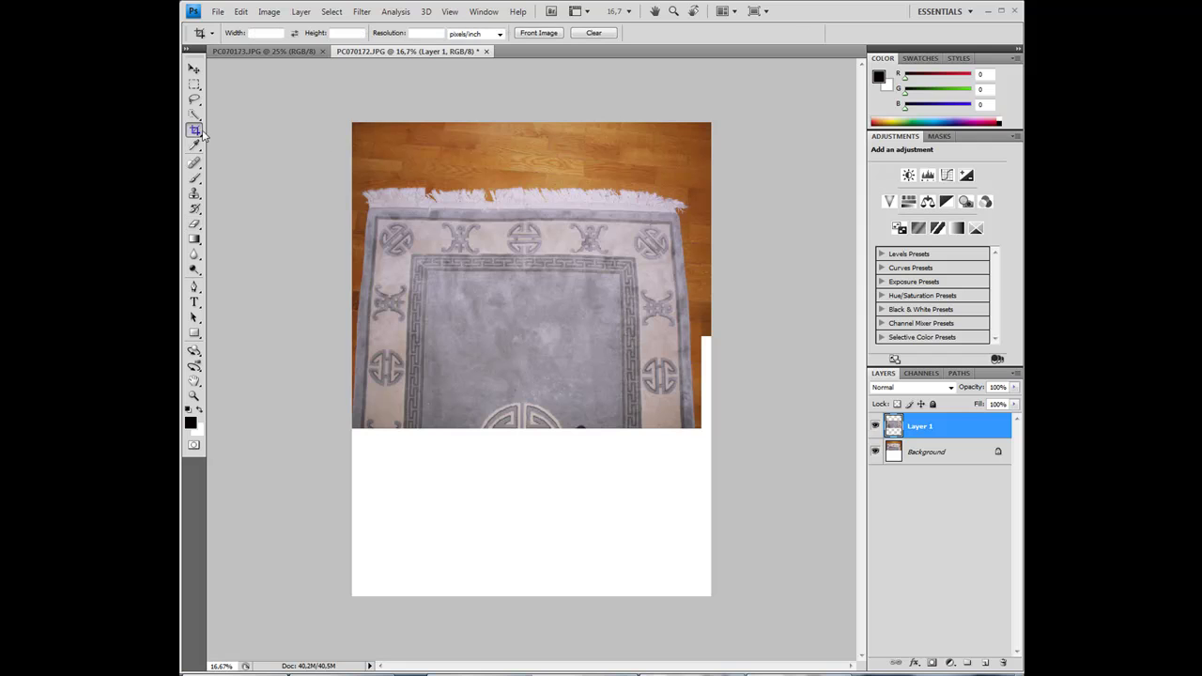
pyautogui.moveTo(368, 128)
pyautogui.mouseDown()
pyautogui.moveTo(618, 417)
pyautogui.moveTo(696, 438)
pyautogui.mouseUp()
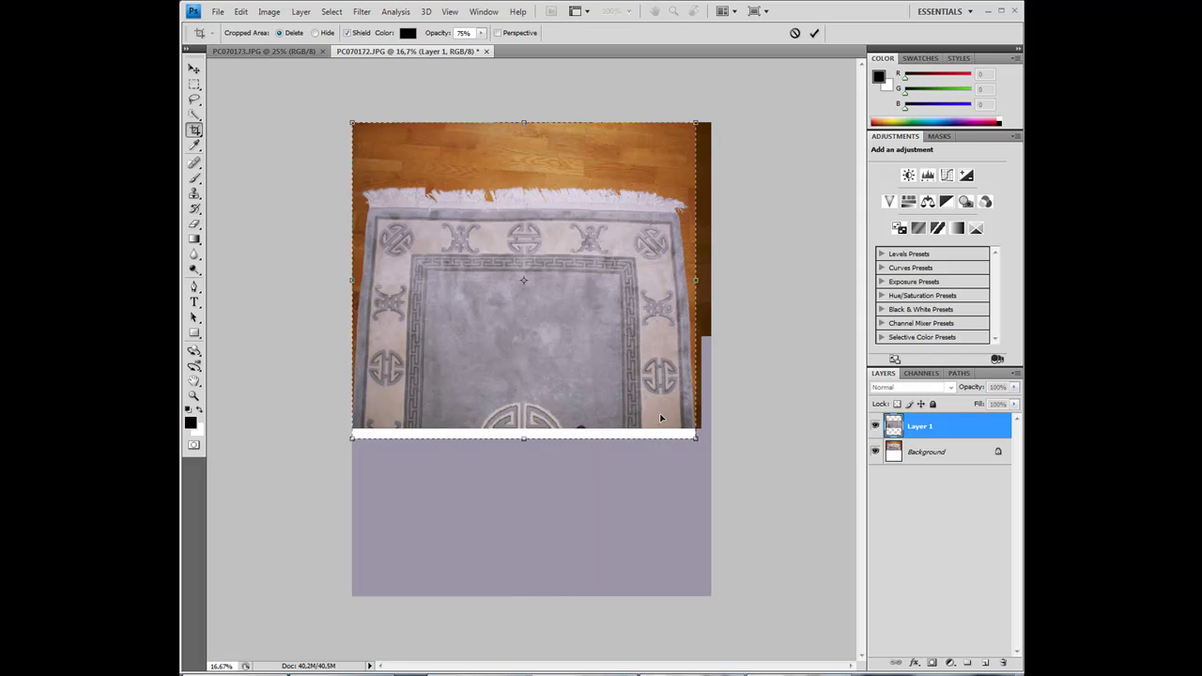
pyautogui.press('Escape')
pyautogui.rightClick(768, 339)
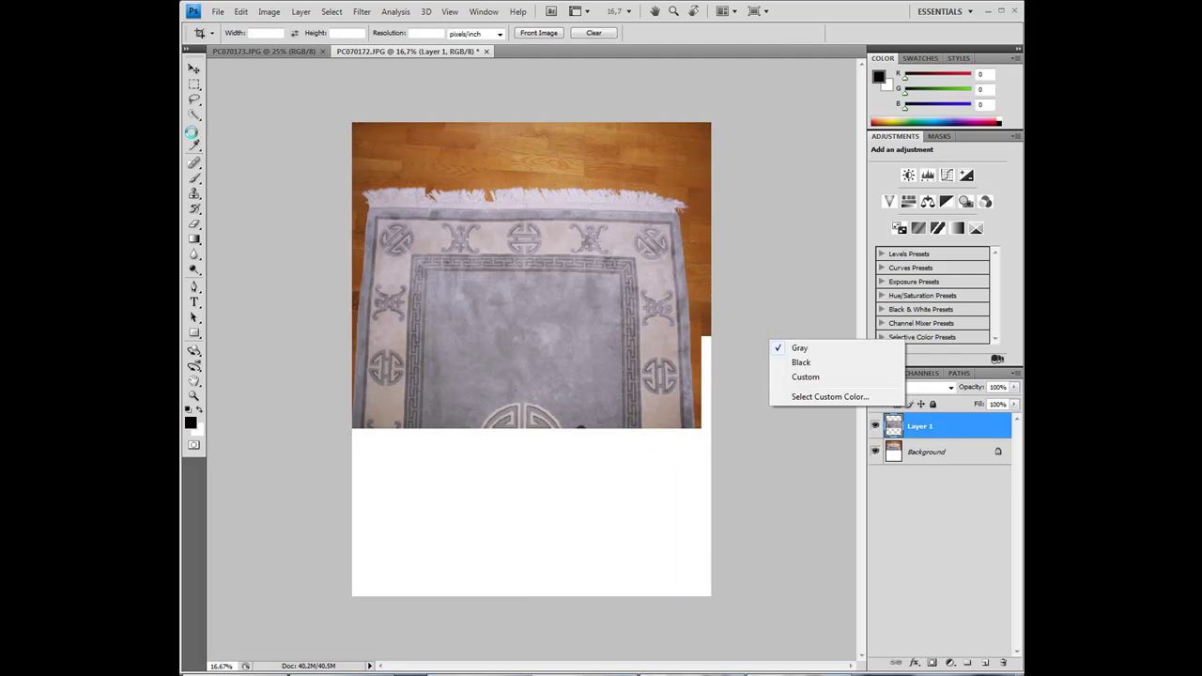
pyautogui.click(195, 131)
pyautogui.moveTo(600, 353)
pyautogui.mouseDown()
pyautogui.moveTo(779, 438)
pyautogui.moveTo(762, 438)
pyautogui.mouseUp()
pyautogui.press('Return')
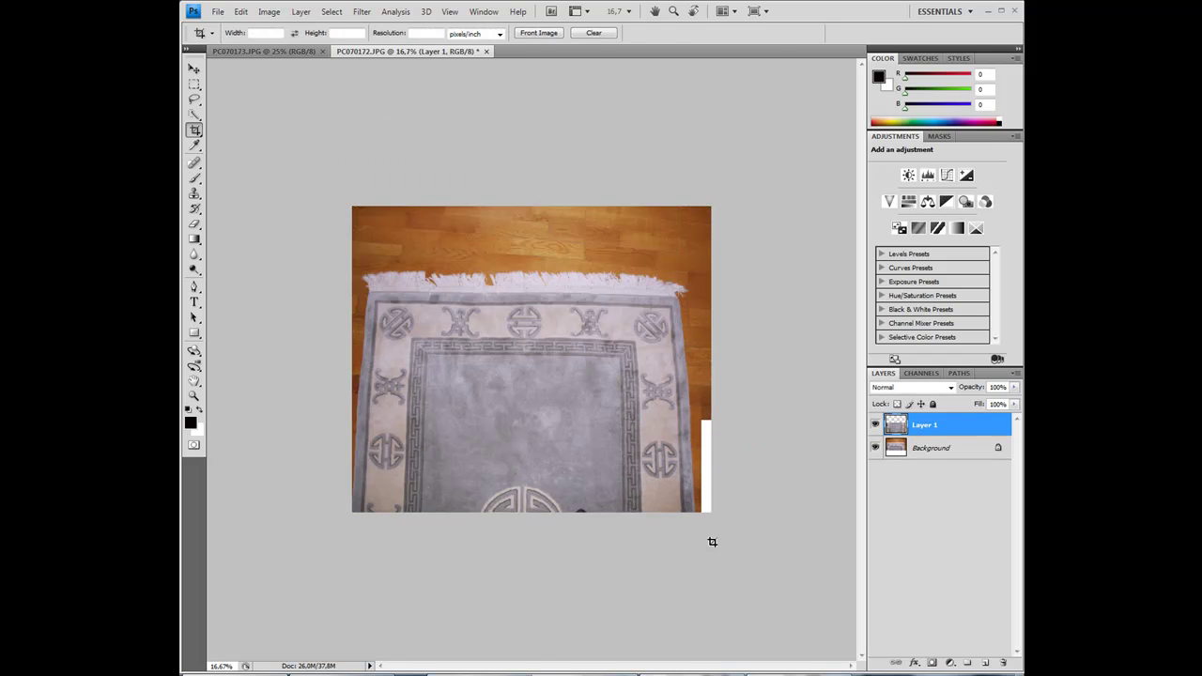
pyautogui.keyDown('shift'); pyautogui.click(925, 450); pyautogui.keyUp('shift')
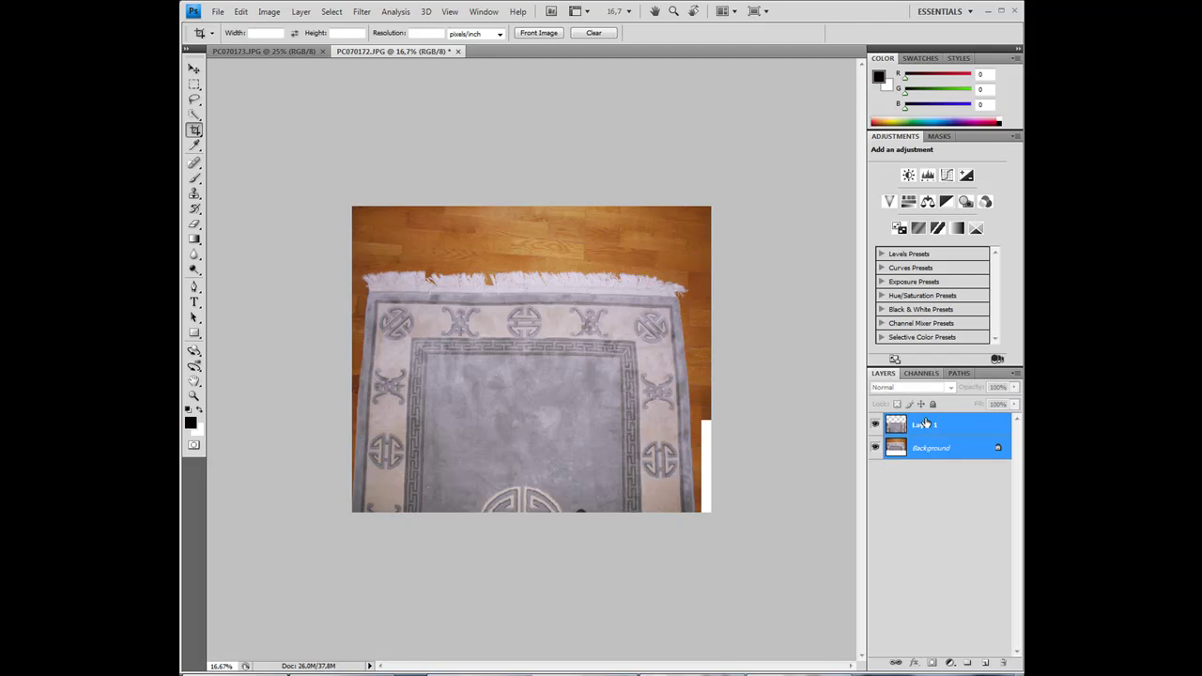
# Convert Background into Layer 0, then select it with Layer 1 and merge them with Ctrl+E.
pyautogui.doubleClick(925, 449)
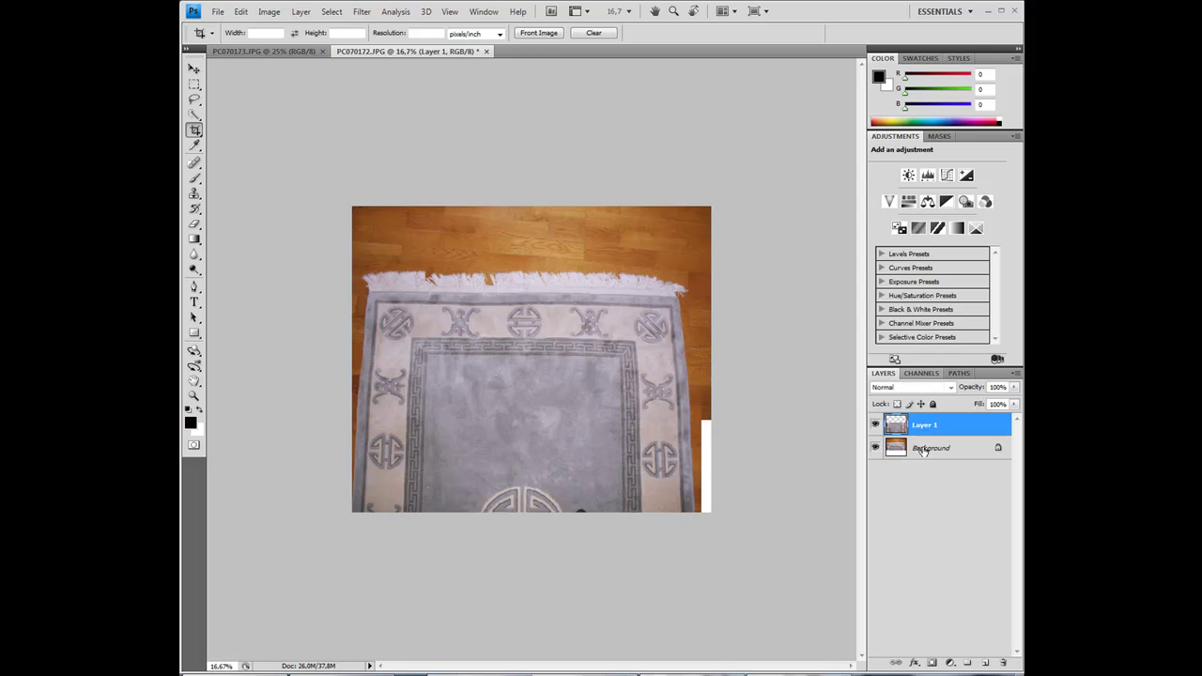
pyautogui.press('Return')
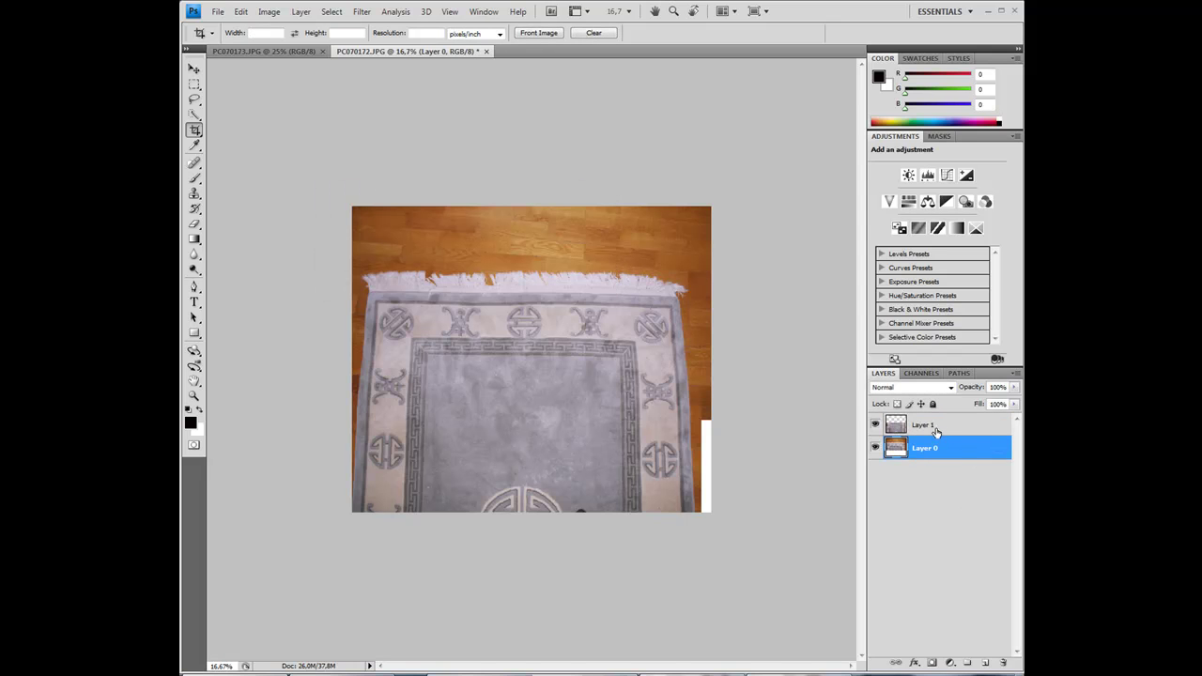
pyautogui.click(938, 428)
pyautogui.keyDown('shift'); pyautogui.click(929, 459); pyautogui.keyUp('shift')
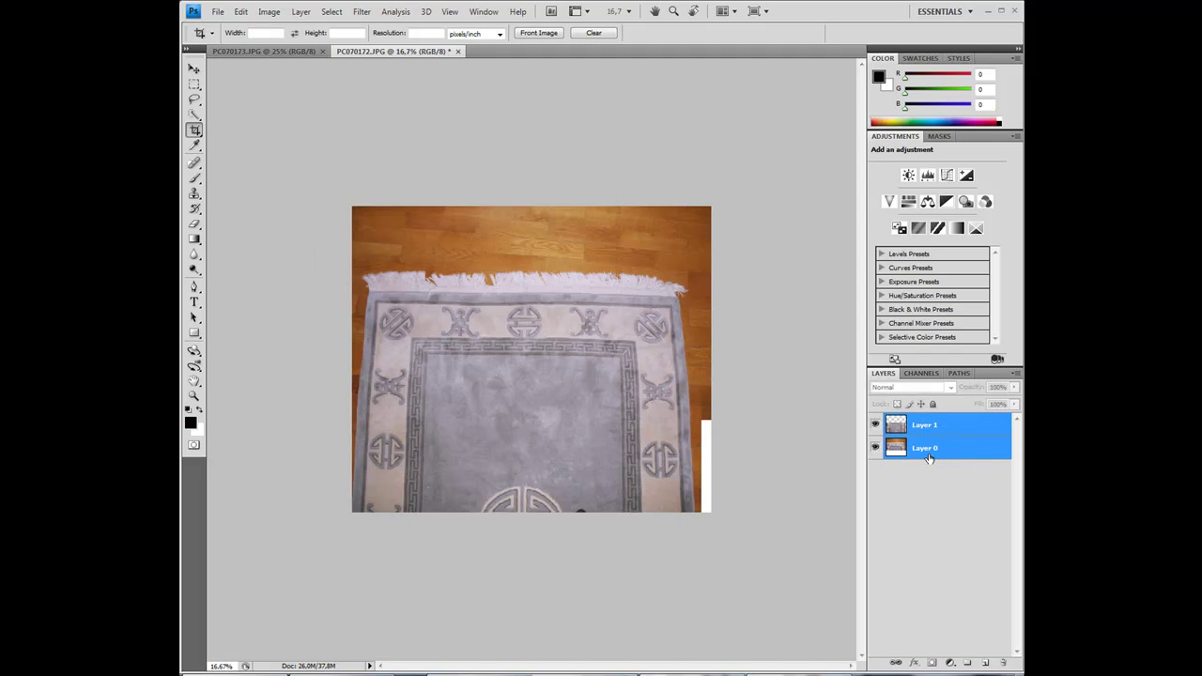
pyautogui.hotkey('ctrl', 'e')
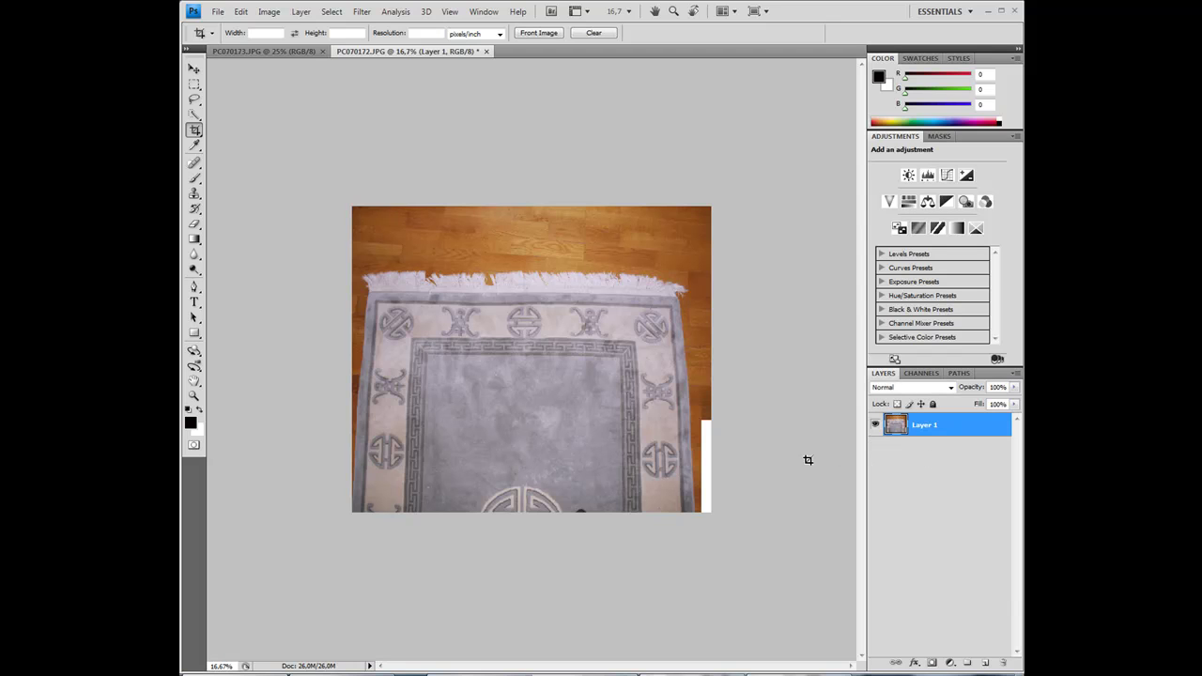
# Apply a Perspective transform to the merged rug, widening its top corners and raising the top edge slightly.
pyautogui.hotkey('ctrl', 't')
pyautogui.rightClick(556, 323)
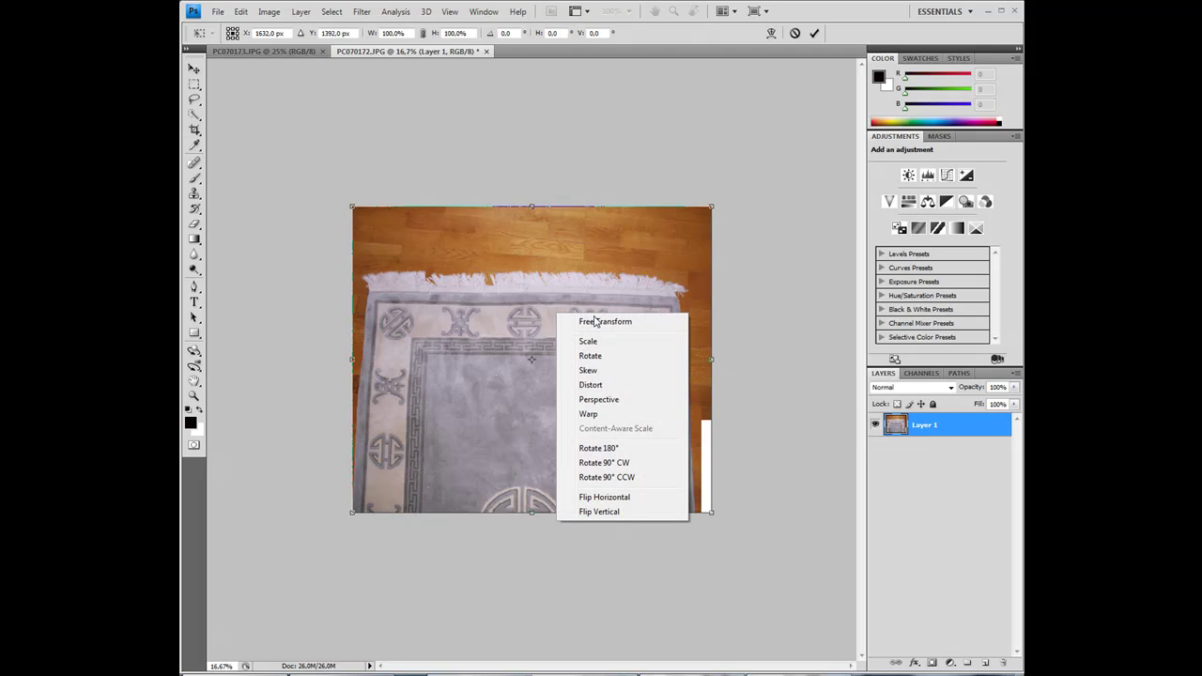
pyautogui.click(620, 399)
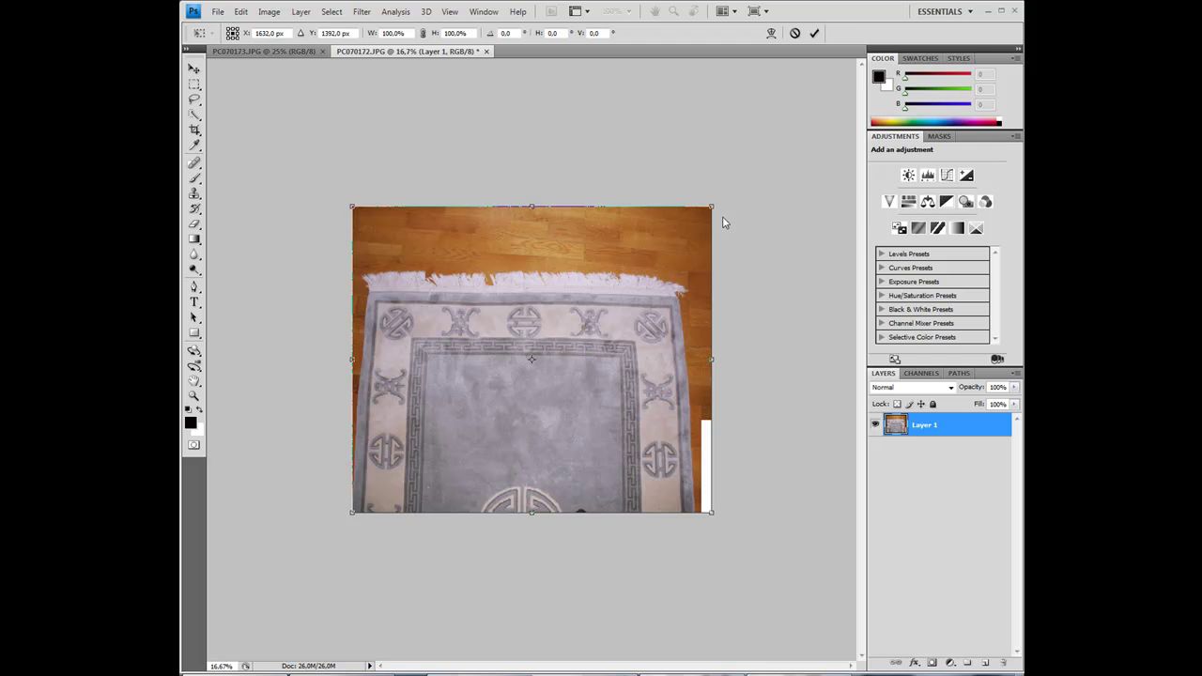
pyautogui.moveTo(715, 211); pyautogui.dragTo(733, 222)
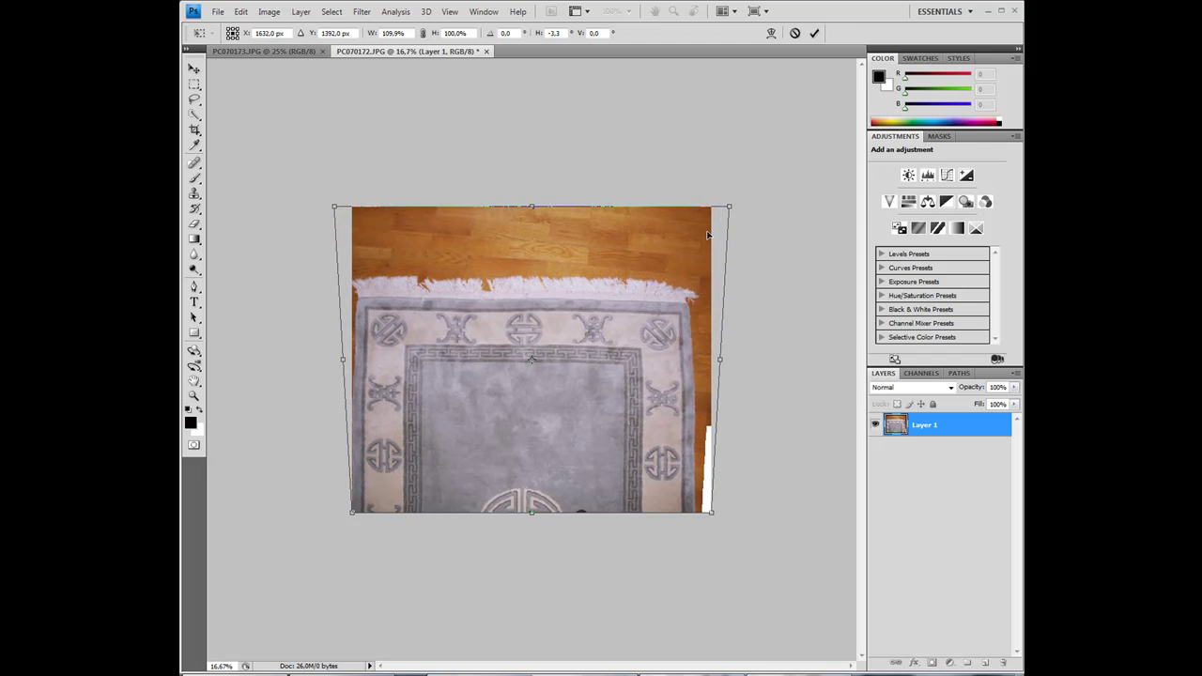
pyautogui.rightClick(531, 323)
pyautogui.click(545, 255)
pyautogui.moveTo(531, 205)
pyautogui.mouseDown()
pyautogui.moveTo(532, 162)
pyautogui.moveTo(532, 204)
pyautogui.moveTo(542, 197)
pyautogui.mouseUp()
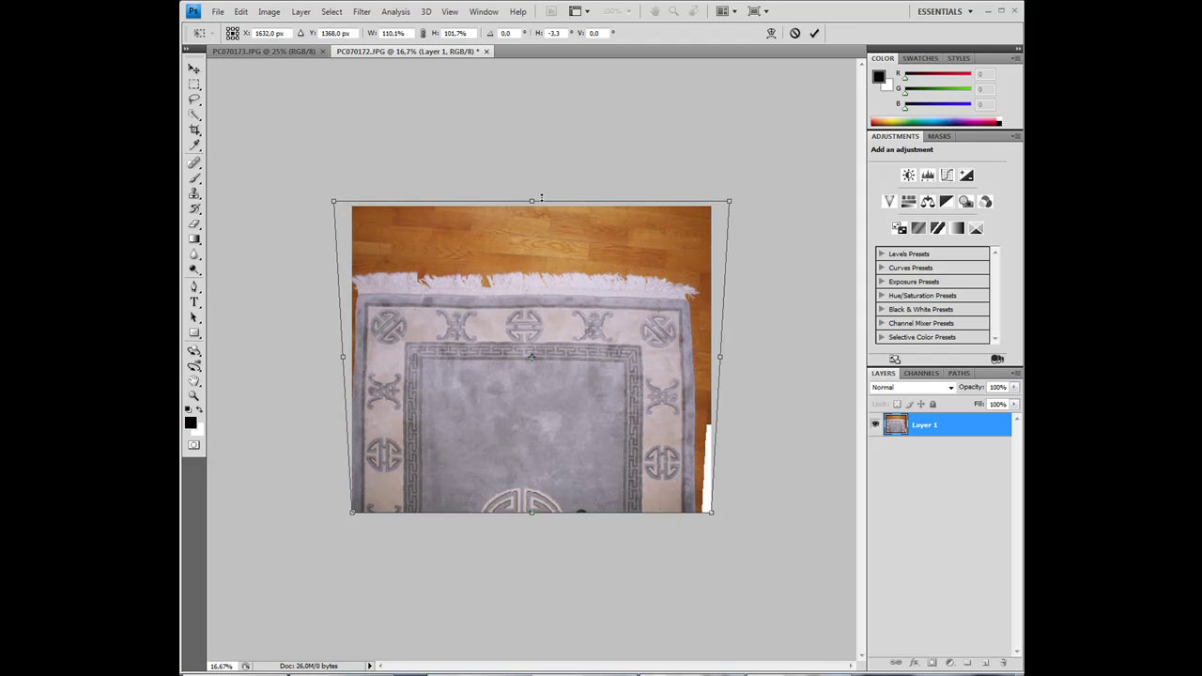
pyautogui.moveTo(541, 197); pyautogui.dragTo(541, 195)
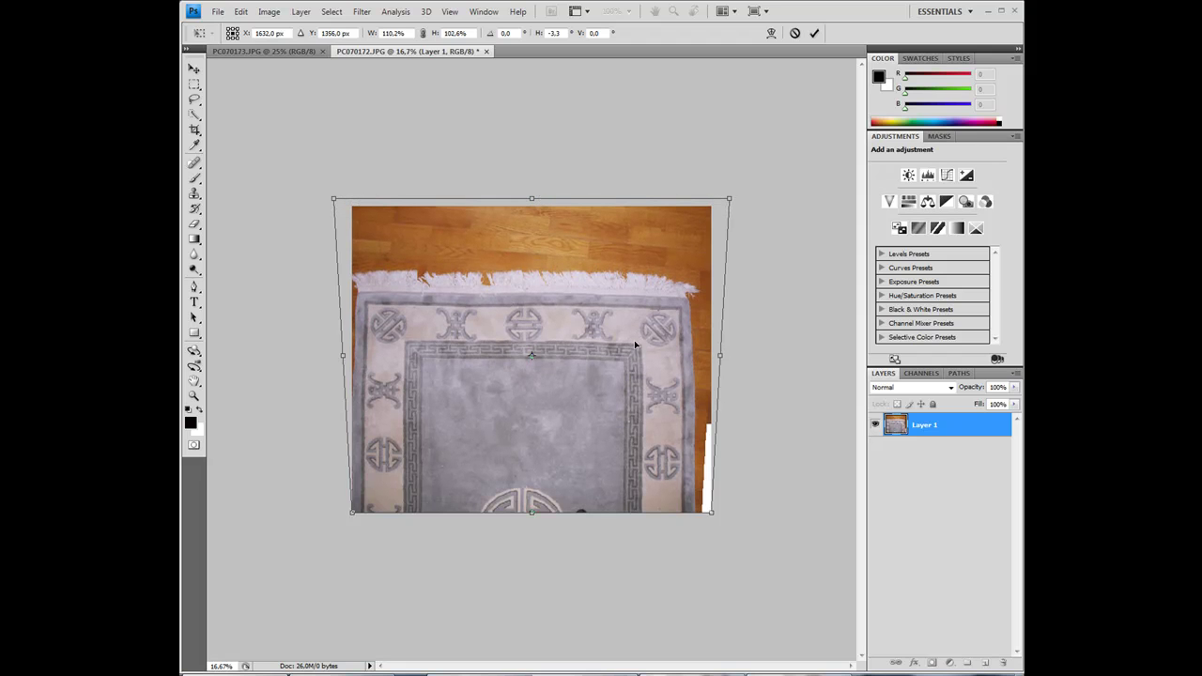
pyautogui.press('Return')
pyautogui.press('c')
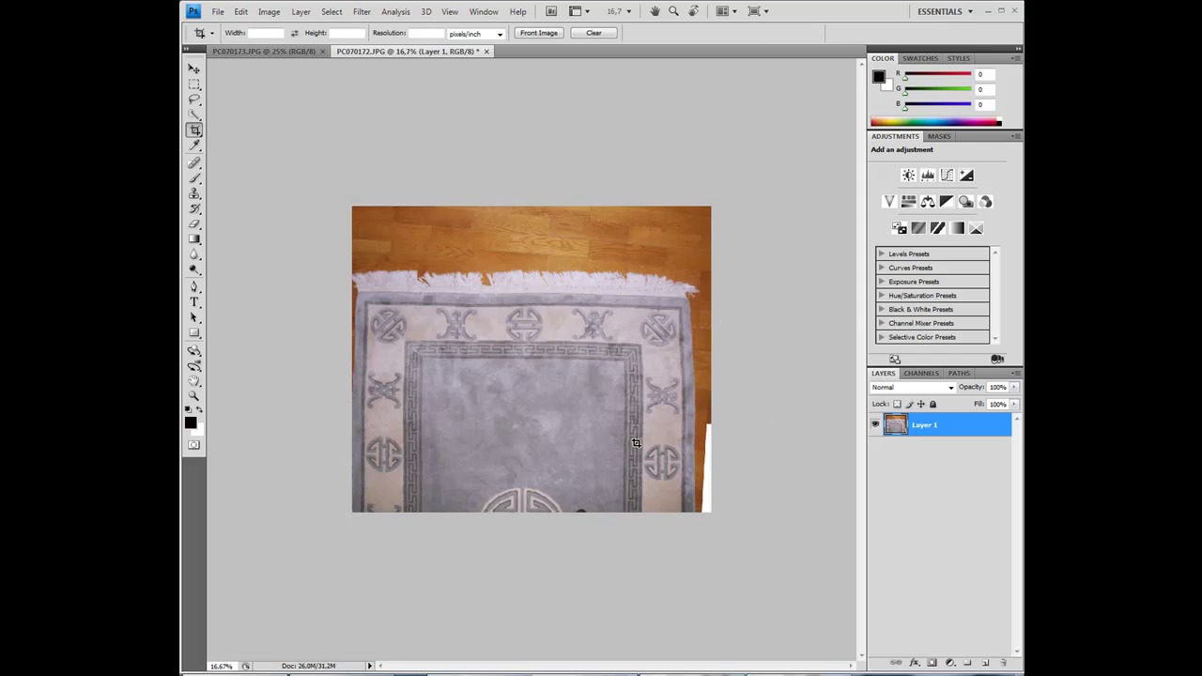
# Save the image as Carpet Texture.psd in the Textures folder.
pyautogui.click(217, 11)
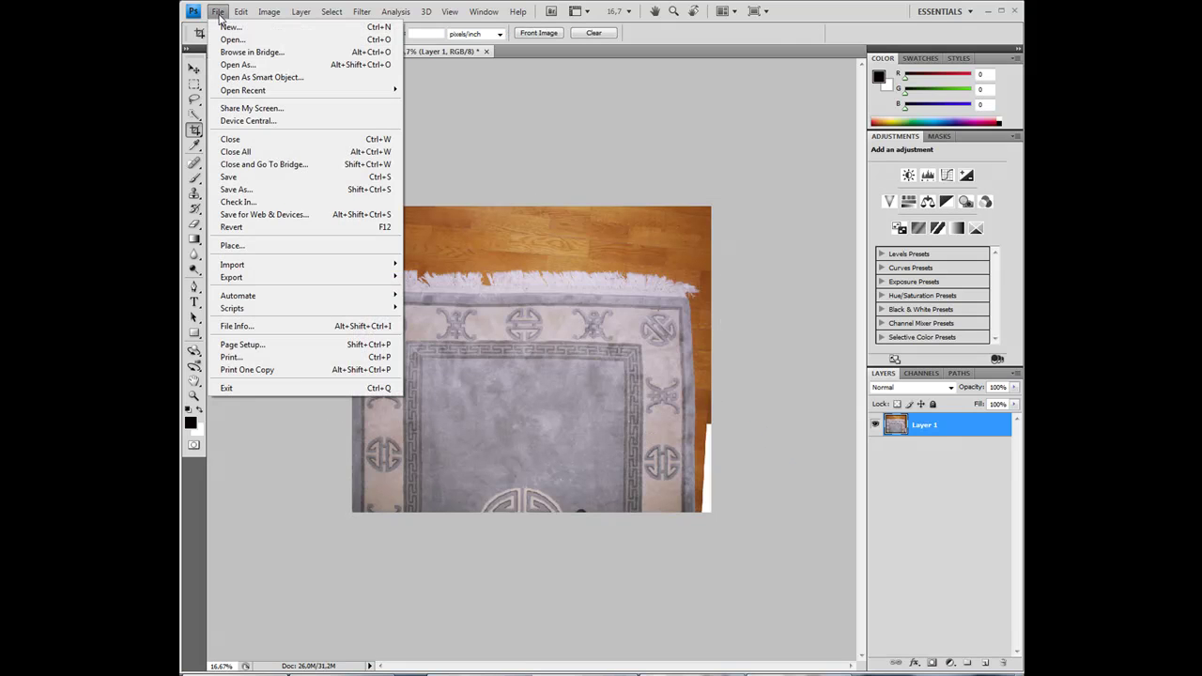
pyautogui.click(244, 189)
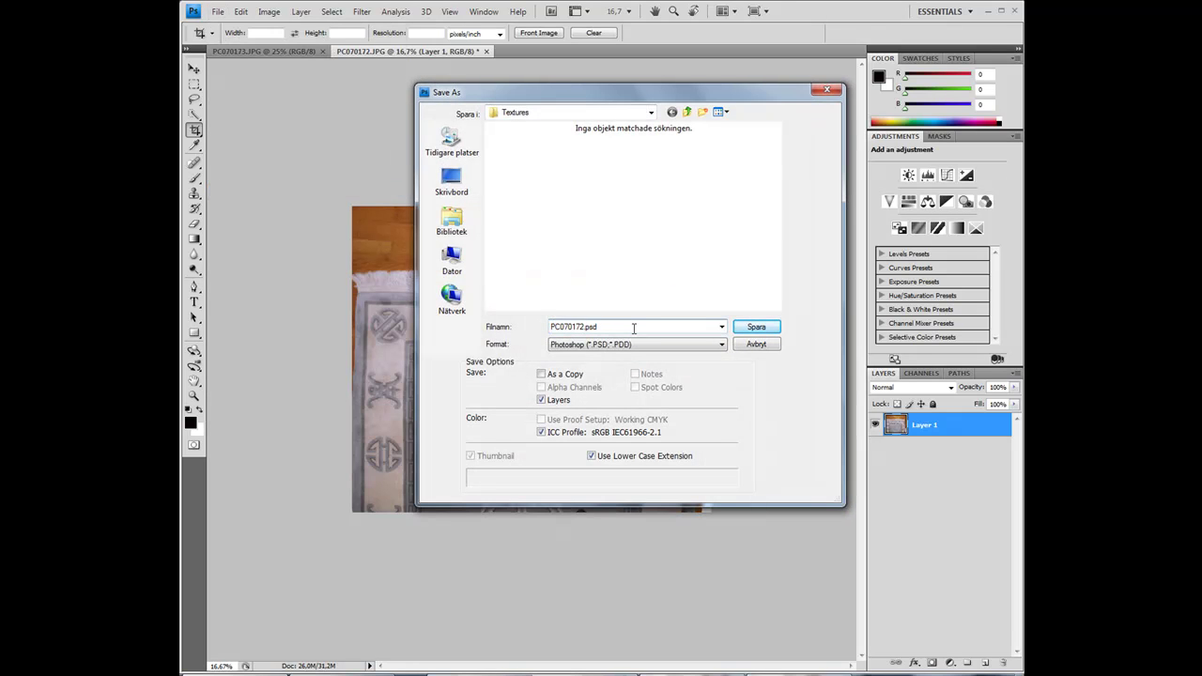
pyautogui.write('Carpet Texture')
pyautogui.press('Return')
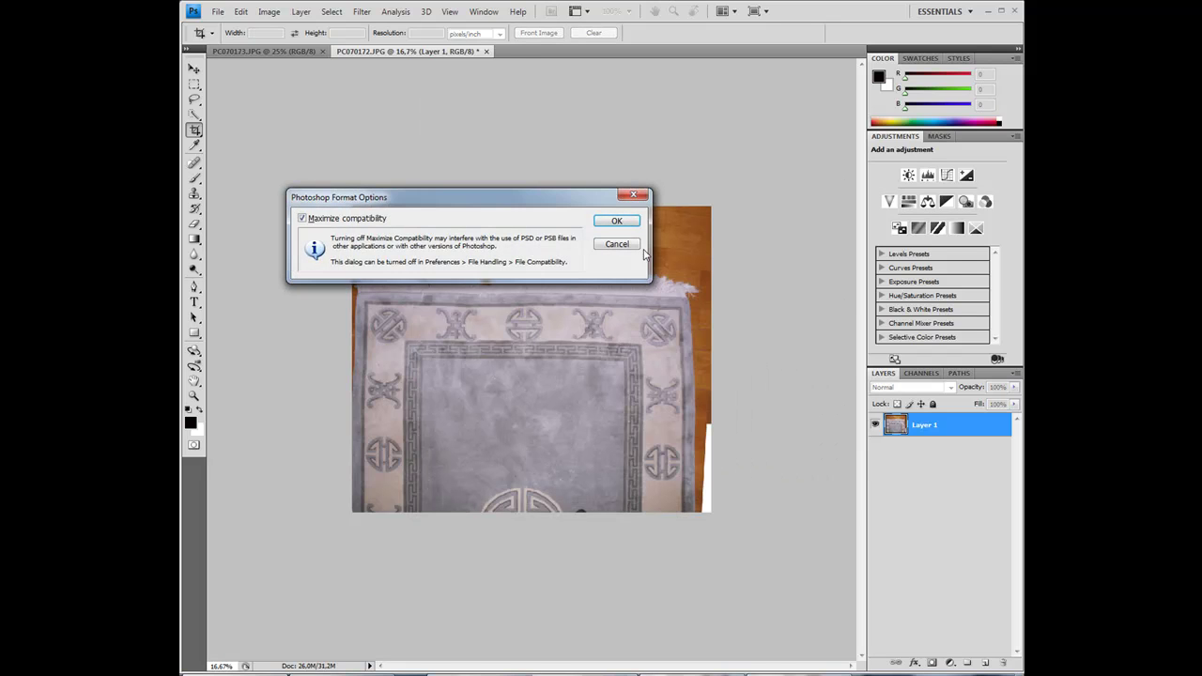
pyautogui.click(628, 222)
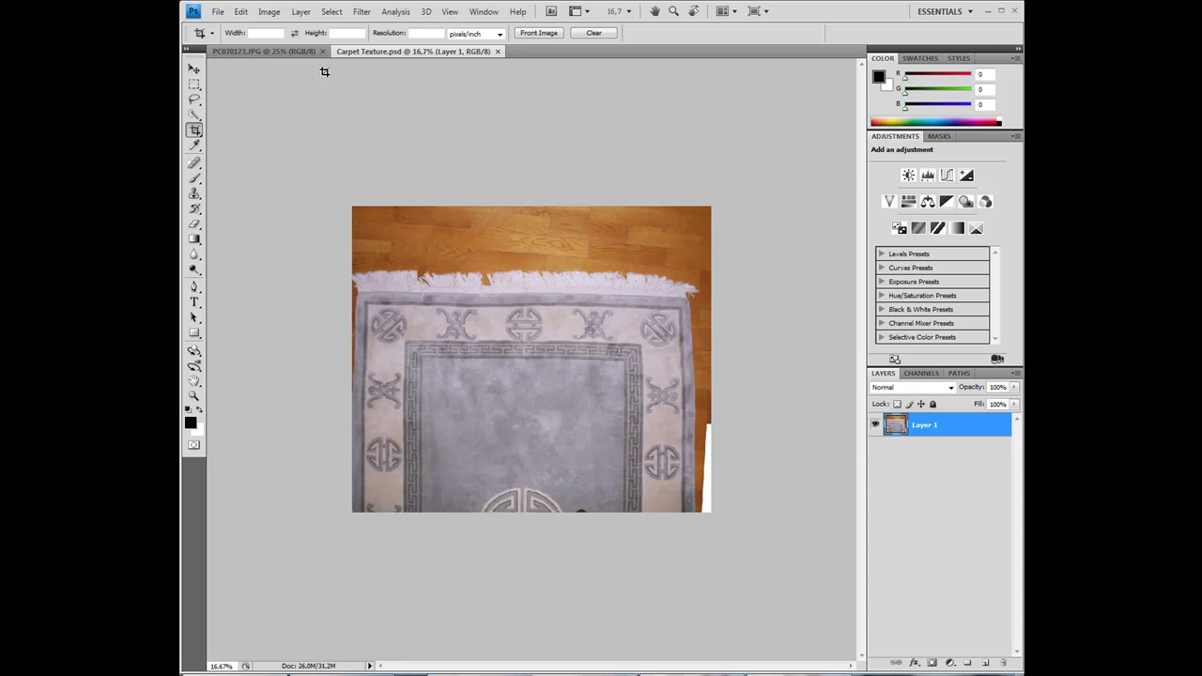
# Save a JPEG copy, Carpet Texture.jpg, at maximum quality 12.
pyautogui.click(215, 12)
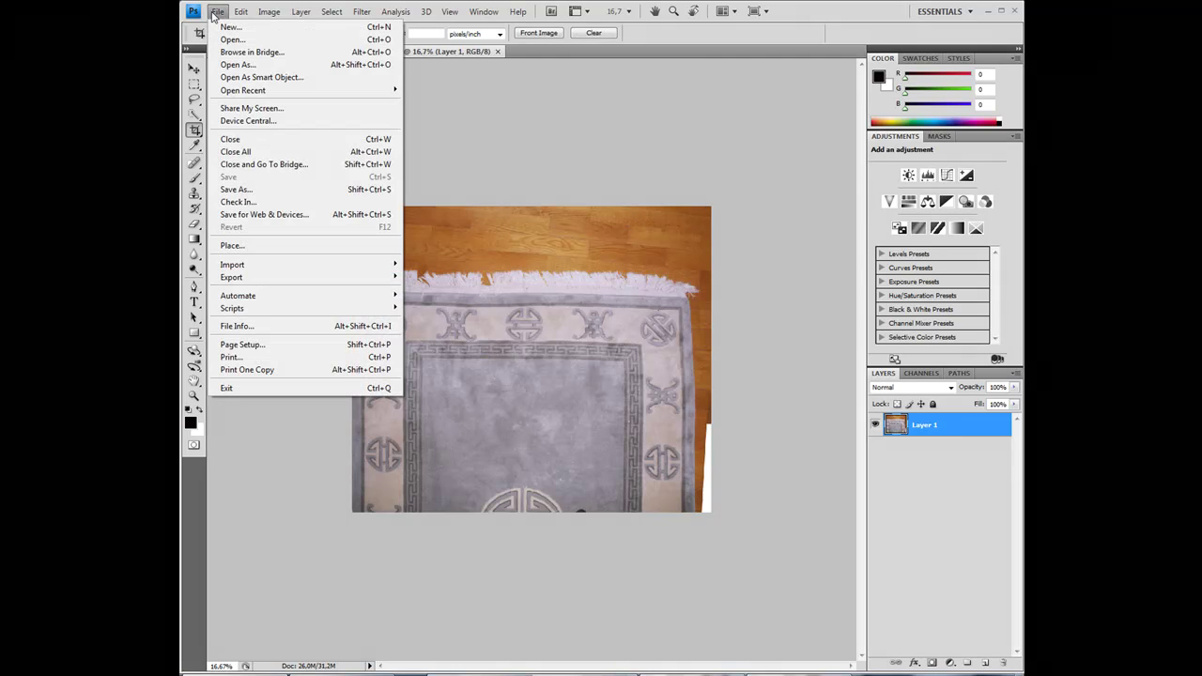
pyautogui.click(300, 189)
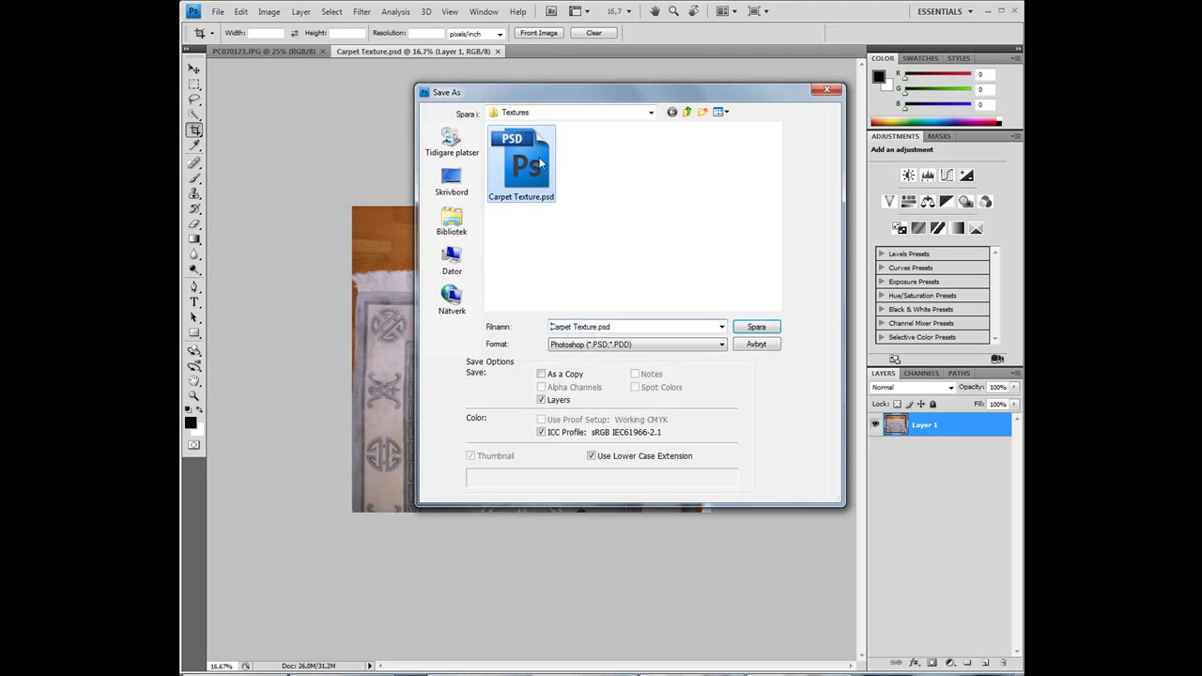
pyautogui.click(611, 345)
pyautogui.click(593, 434)
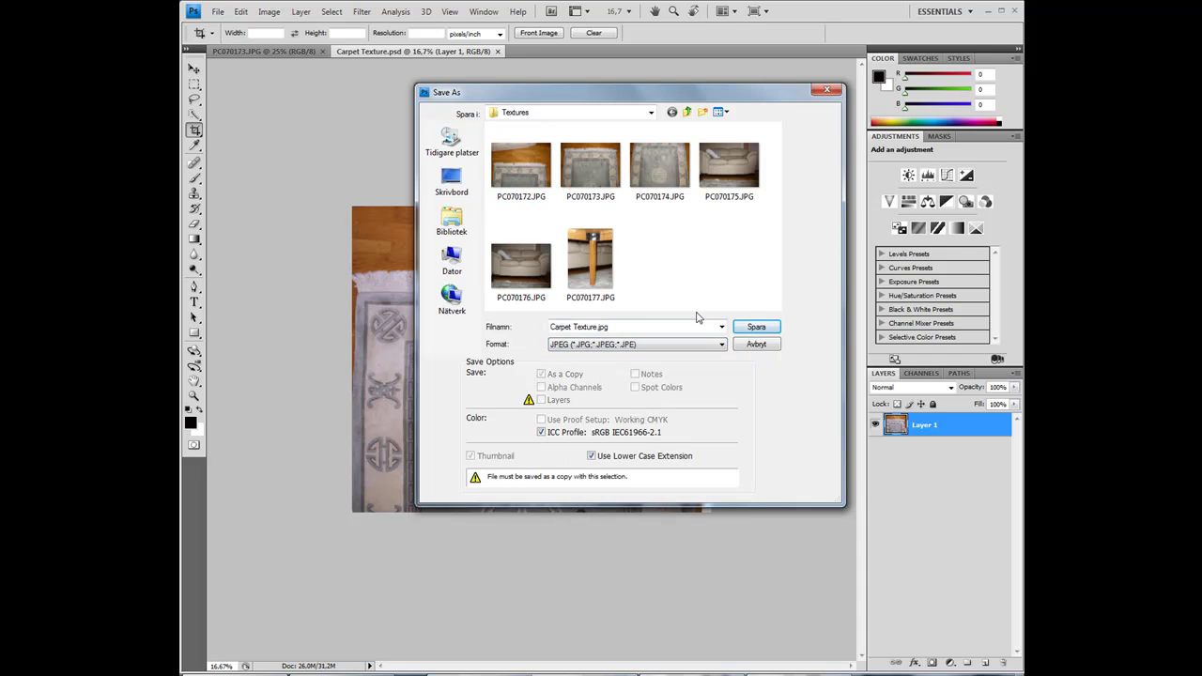
pyautogui.click(755, 326)
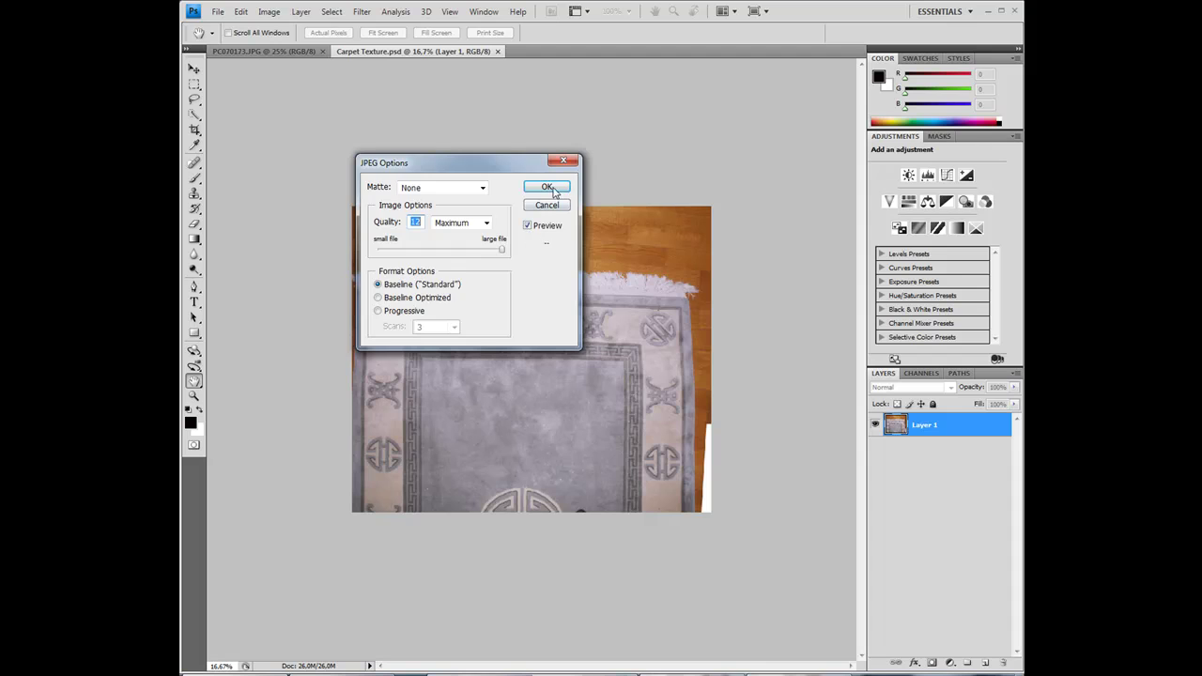
pyautogui.click(549, 188)
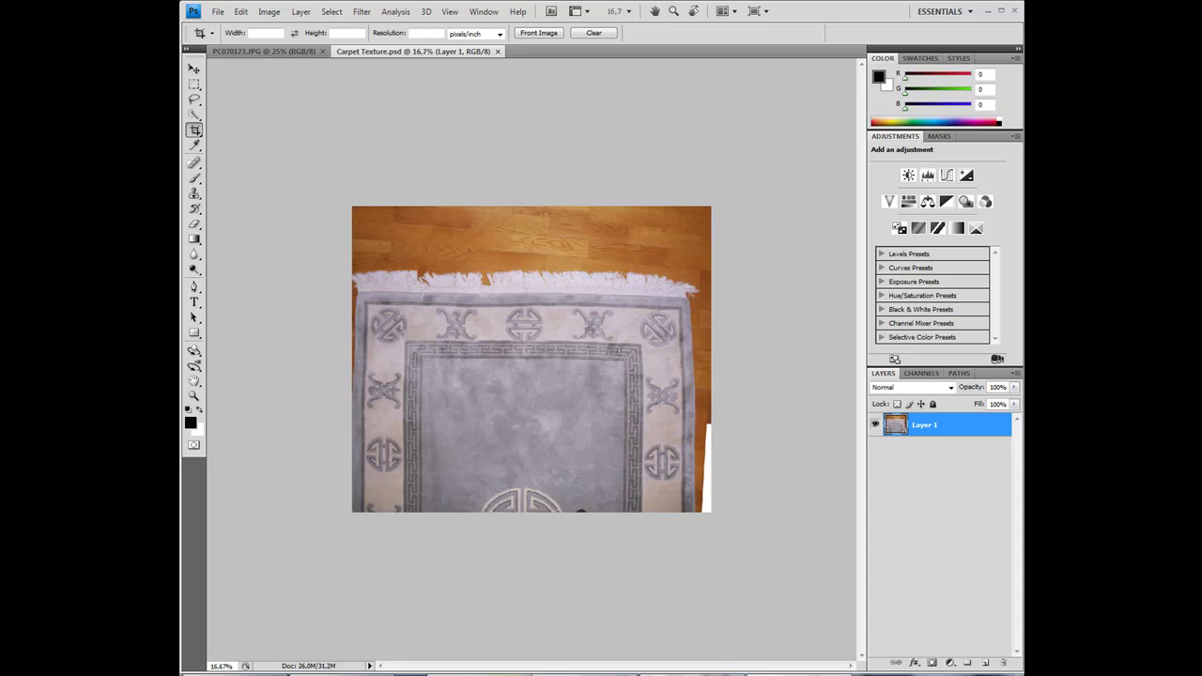
# Preview the sofa photo PC070175.JPG maximized in Windows Photo Viewer, then close the viewer.
pyautogui.click(507, 675)
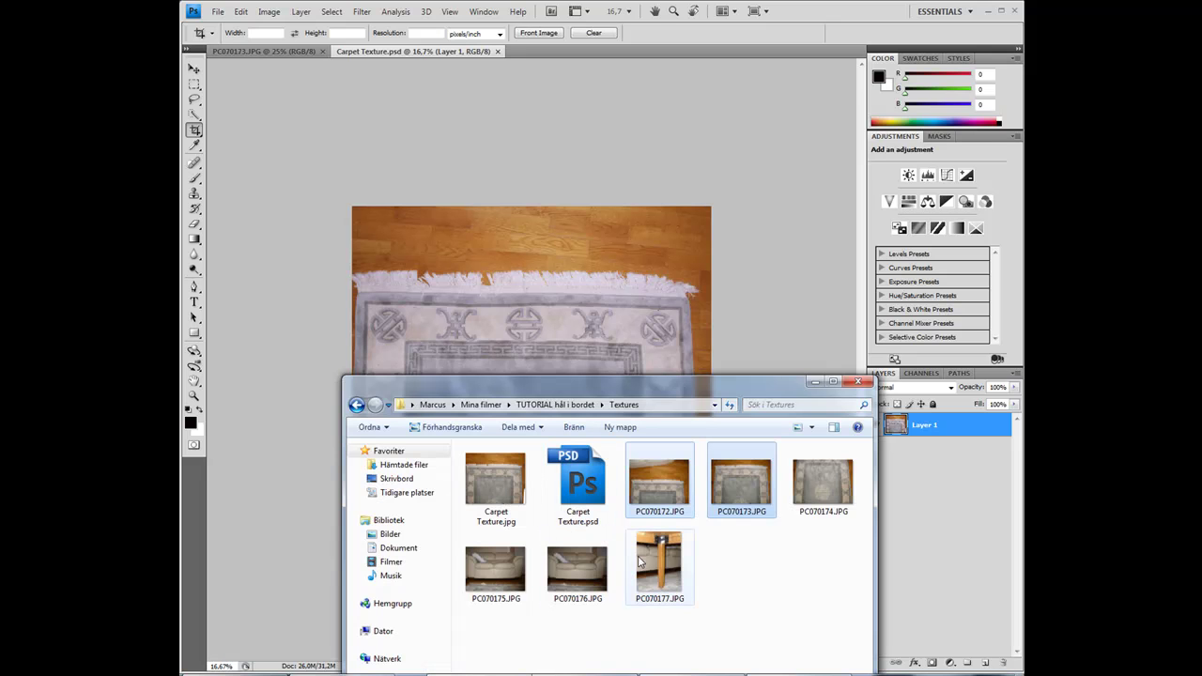
pyautogui.doubleClick(508, 571)
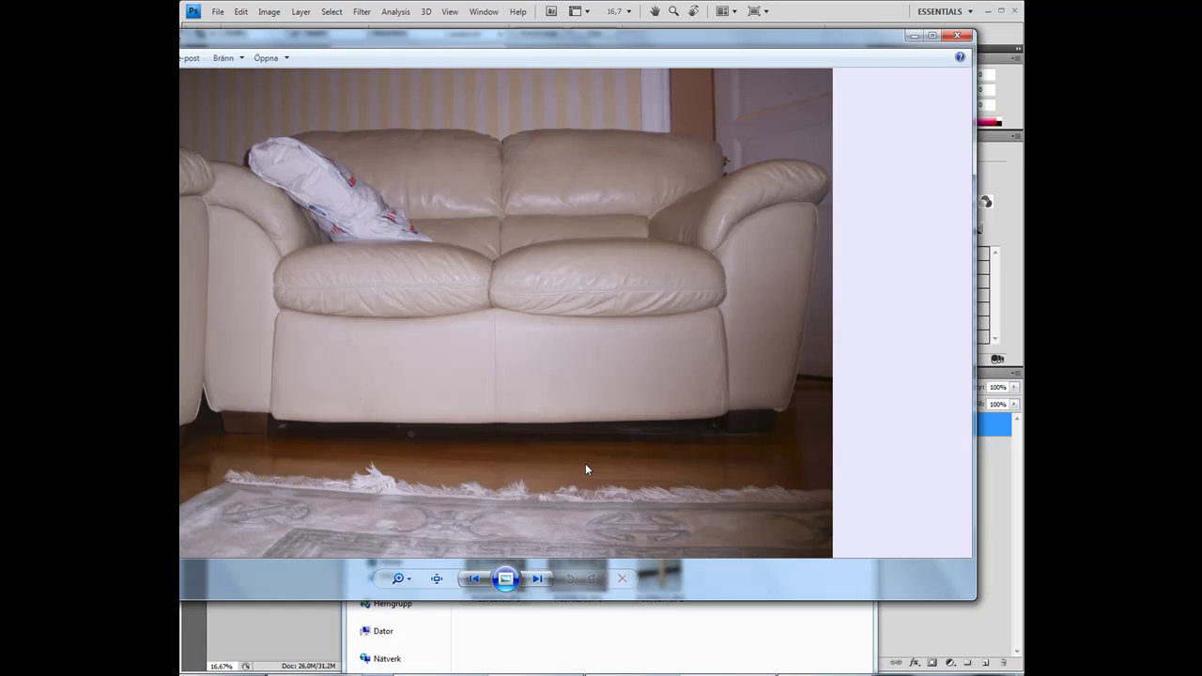
pyautogui.doubleClick(526, 40)
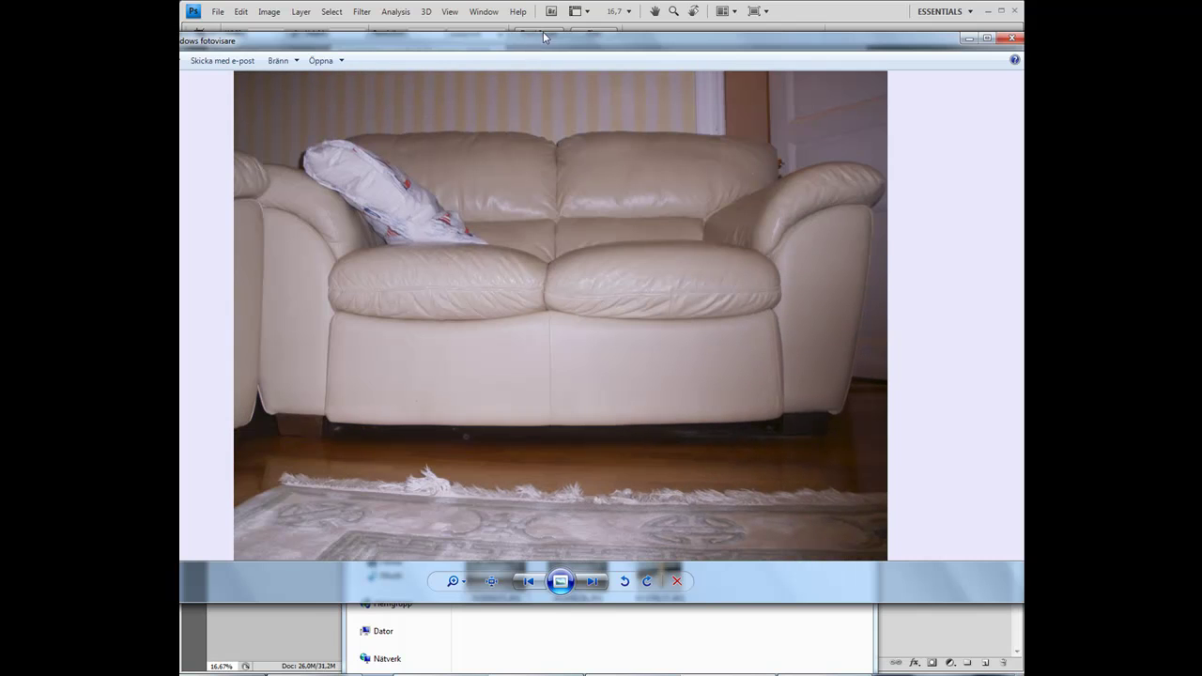
pyautogui.click(1012, 38)
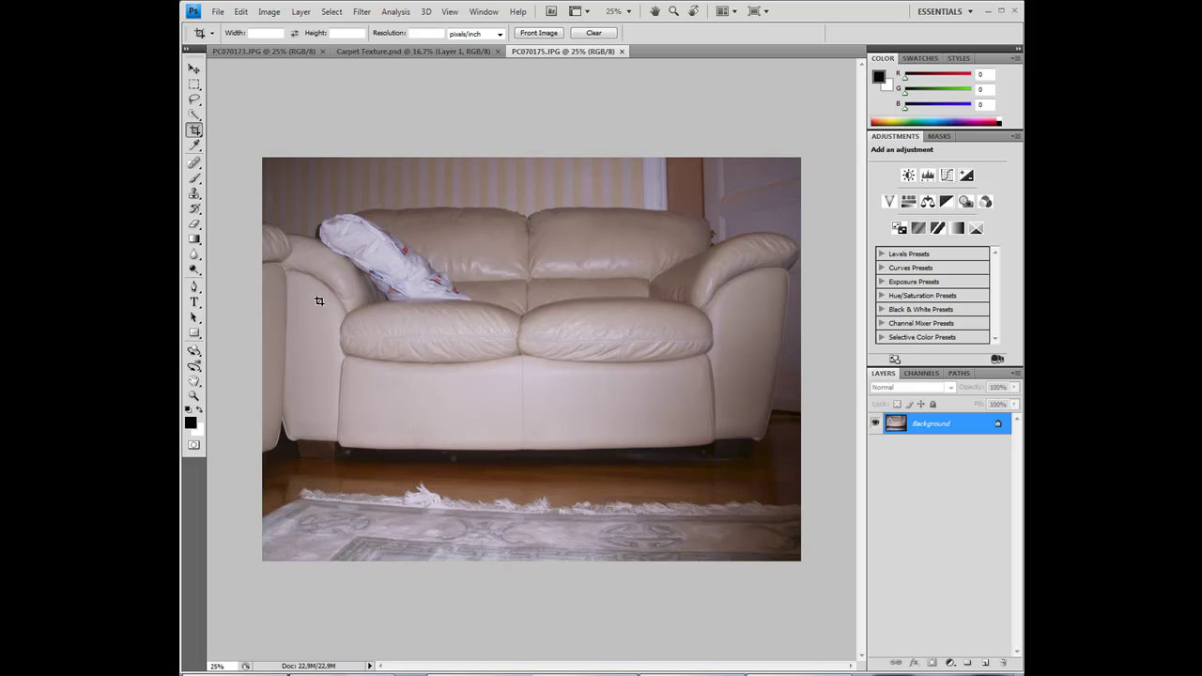
# Crop the sofa photo to its seat cushions and front panel and zoom to 33.3%.
pyautogui.moveTo(333, 294); pyautogui.dragTo(717, 469)
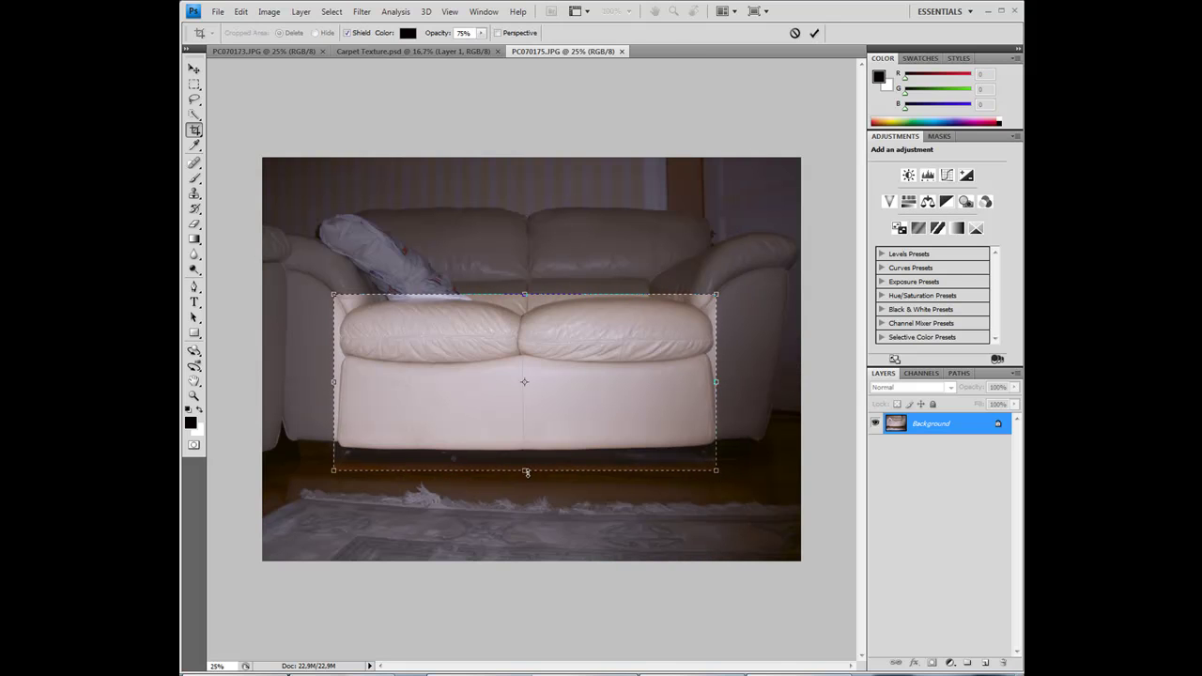
pyautogui.moveTo(524, 470); pyautogui.dragTo(524, 485)
pyautogui.press('Return')
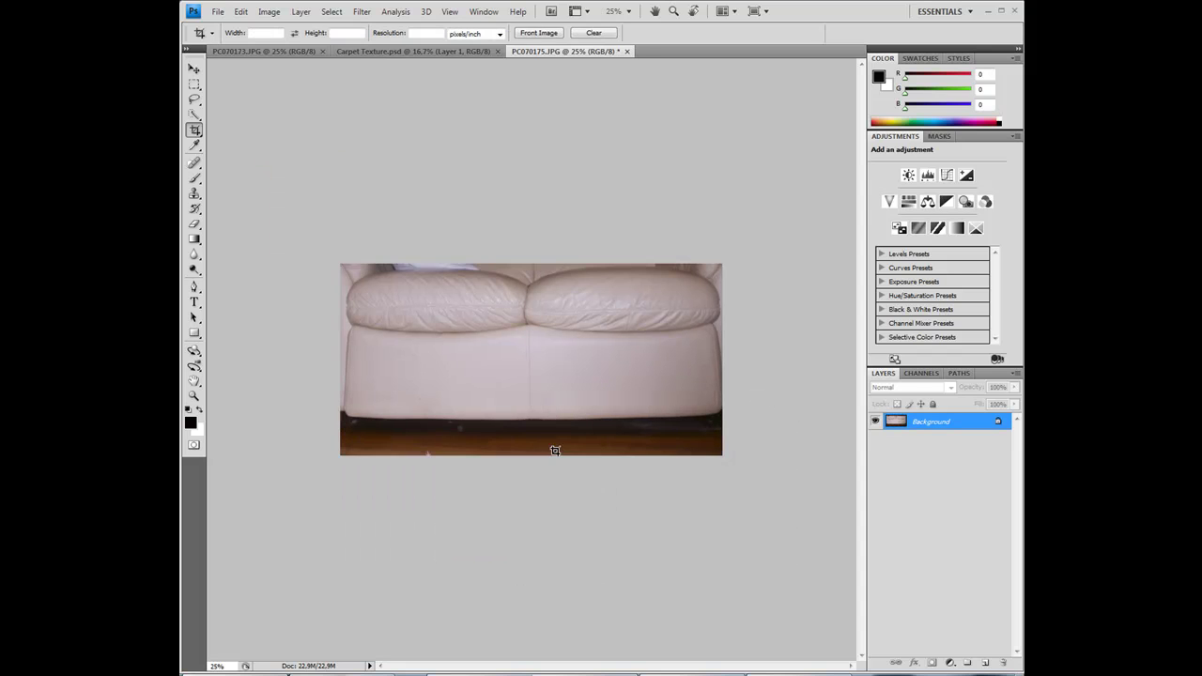
pyautogui.hotkey('ctrl', '+')
pyautogui.click(188, 113)
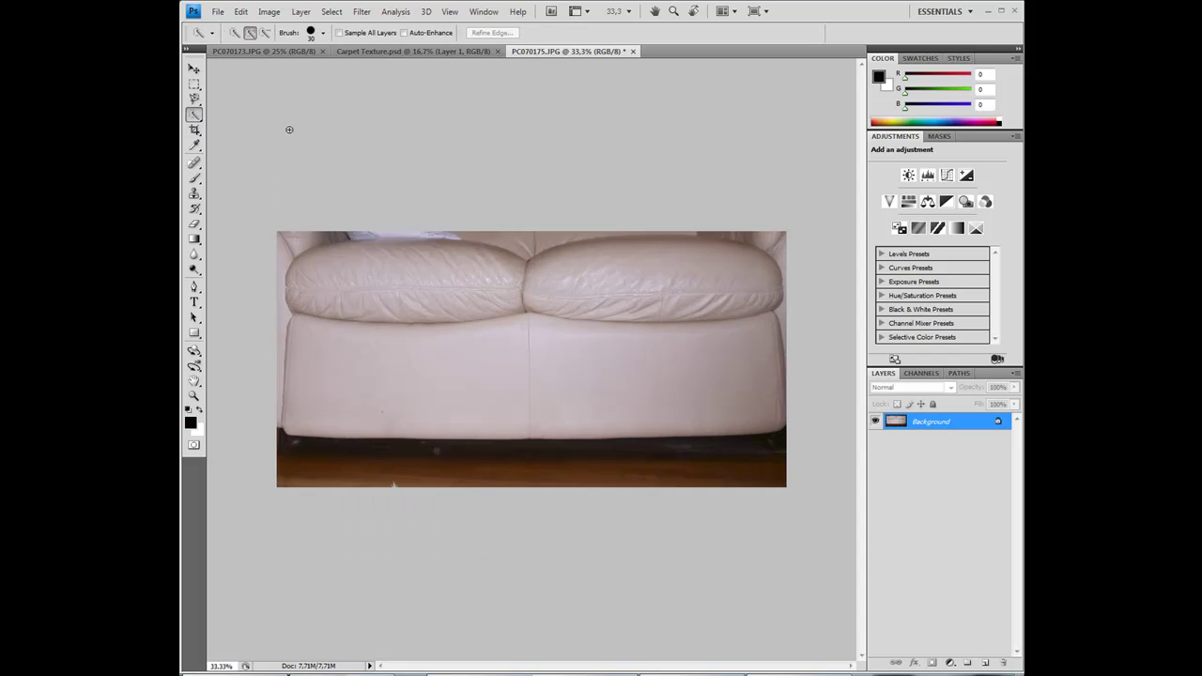
# Convert Background to Layer 0 and delete the wooden floor strip below the sofa to transparency.
pyautogui.doubleClick(925, 422)
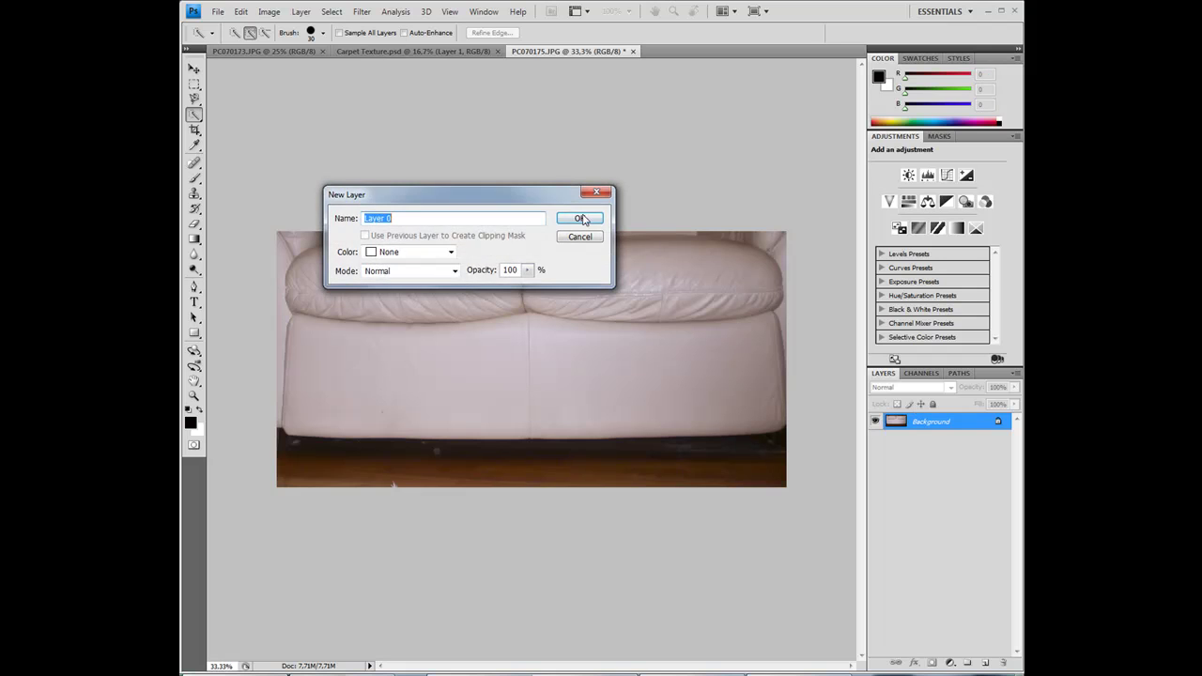
pyautogui.click(581, 219)
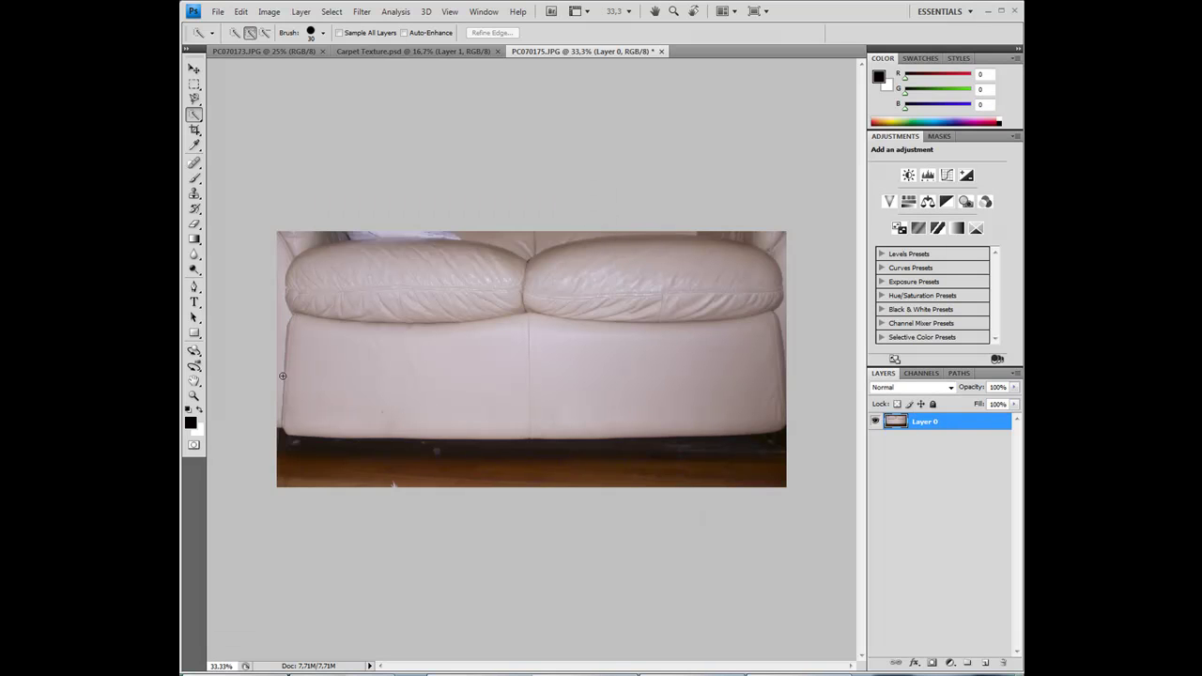
pyautogui.moveTo(279, 455)
pyautogui.mouseDown()
pyautogui.moveTo(689, 453)
pyautogui.moveTo(737, 465)
pyautogui.mouseUp()
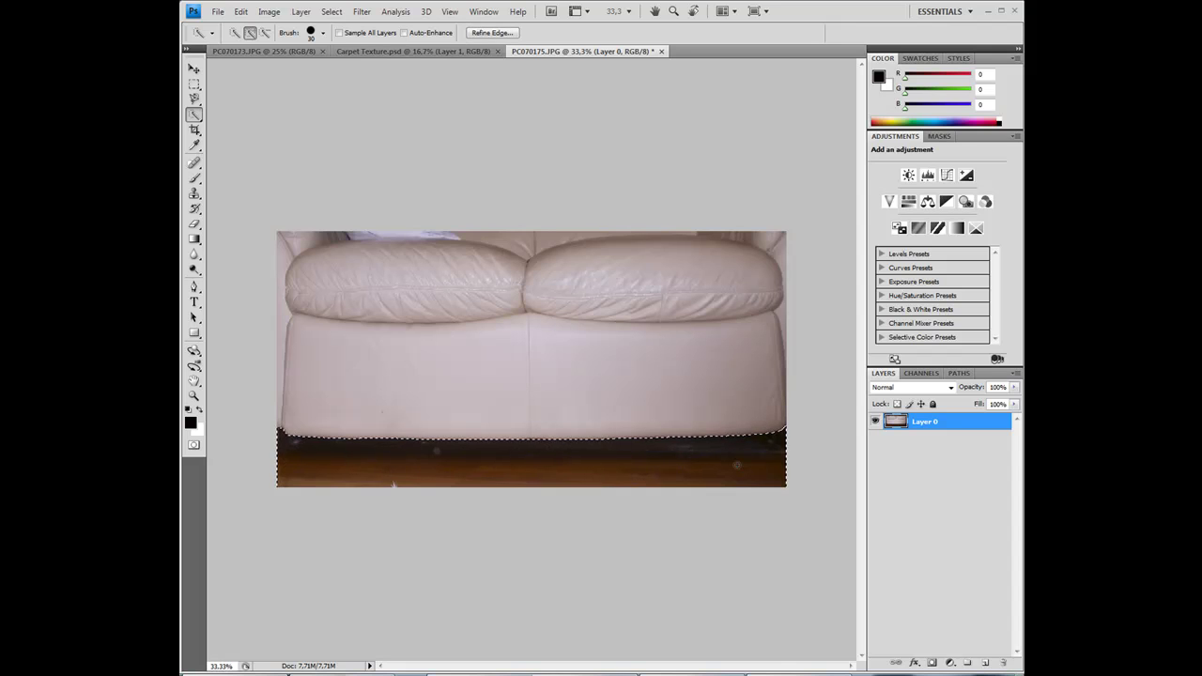
pyautogui.press('Delete')
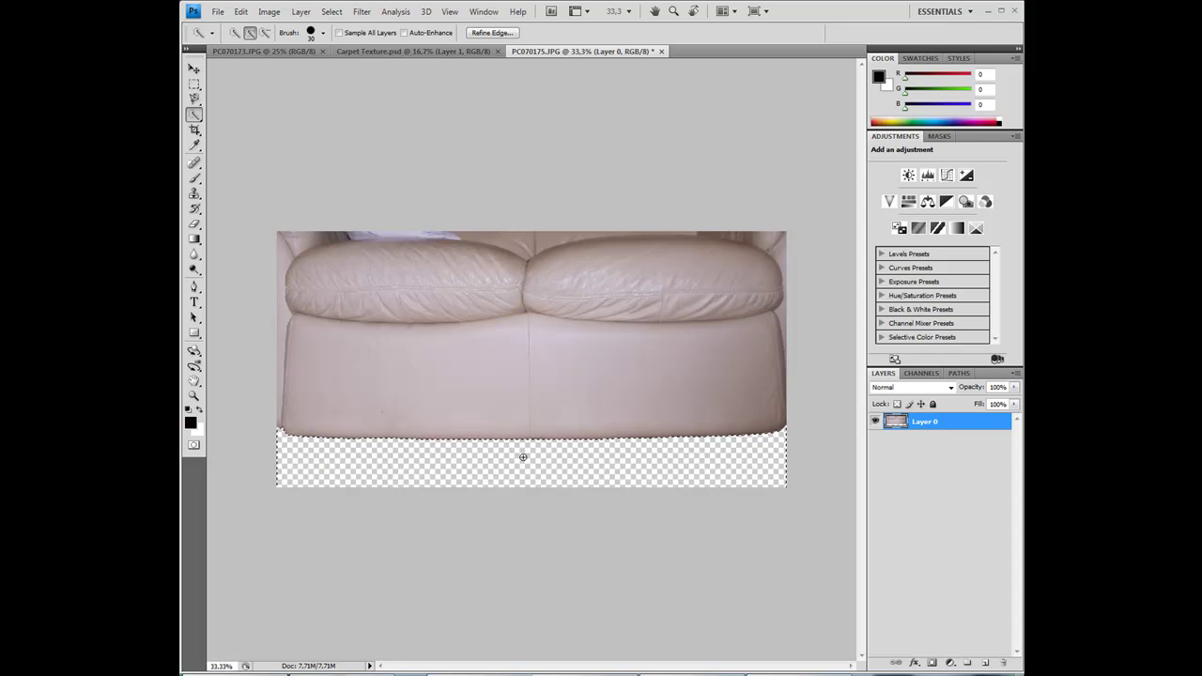
pyautogui.hotkey('ctrl', 'd')
pyautogui.click(213, 12)
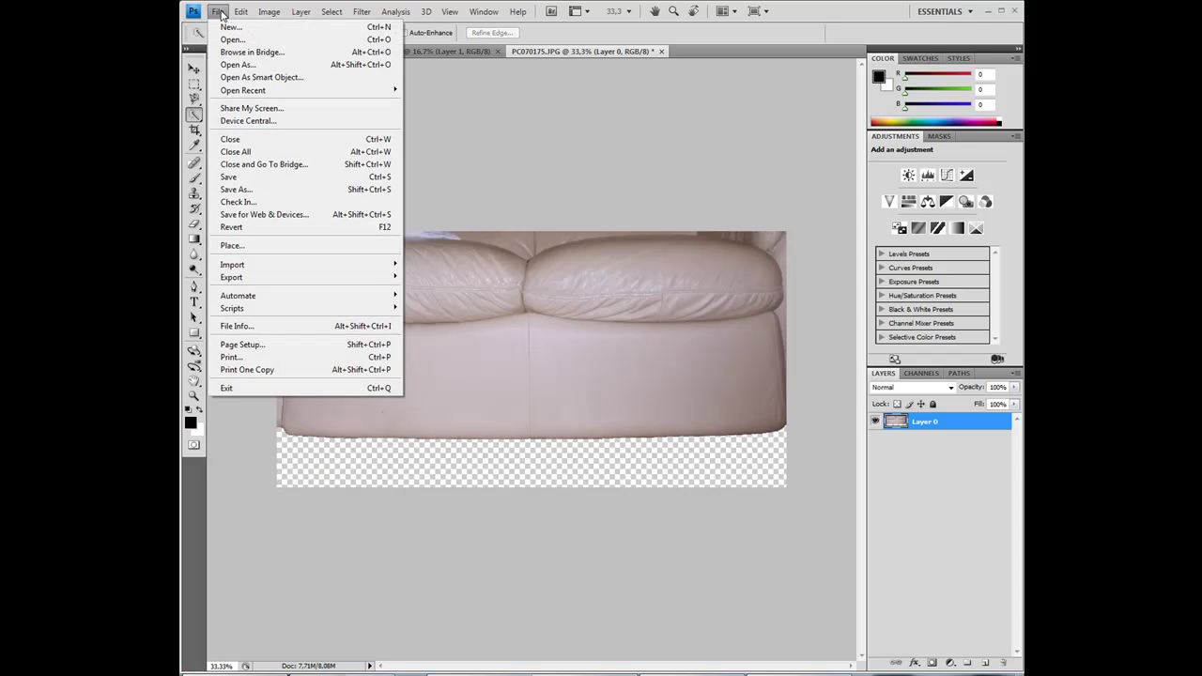
# Save a PNG copy named 'couch texture', accepting the default PNG Options.
pyautogui.click(264, 191)
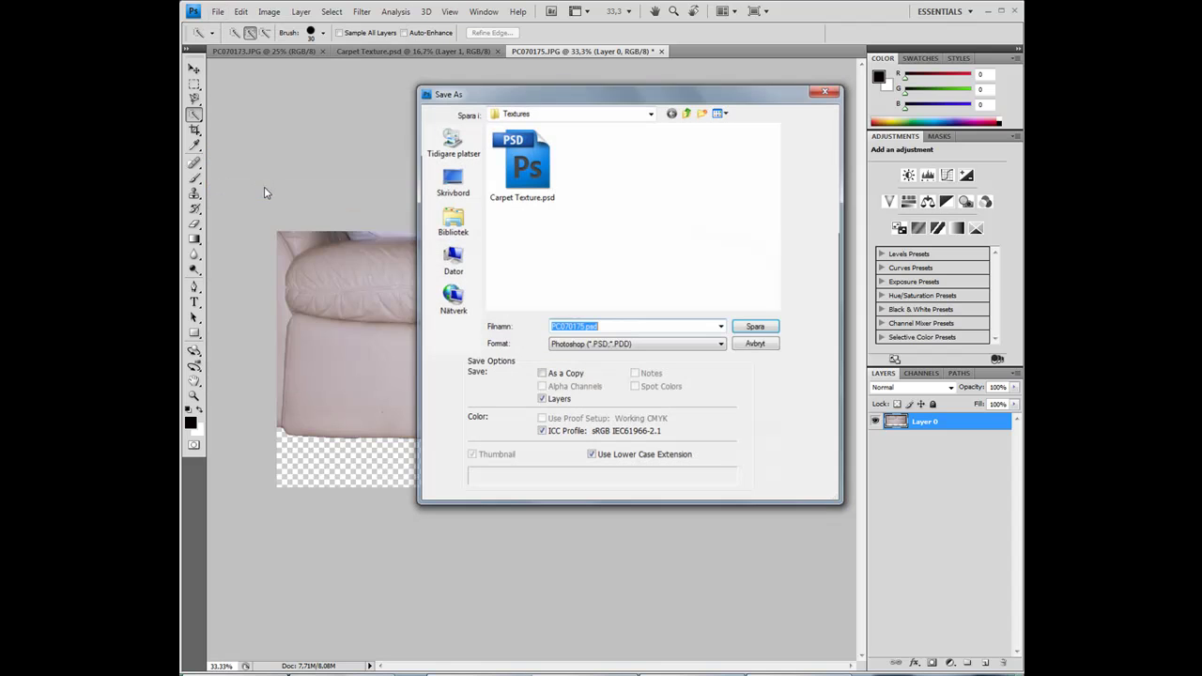
pyautogui.click(620, 348)
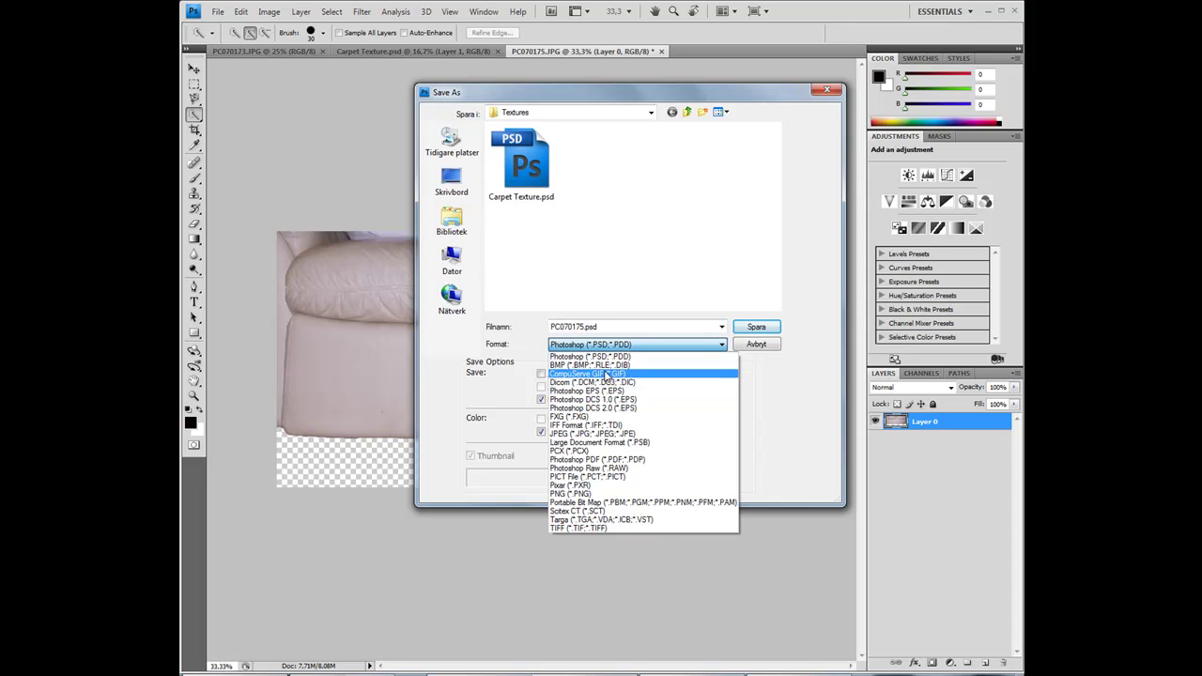
pyautogui.click(582, 494)
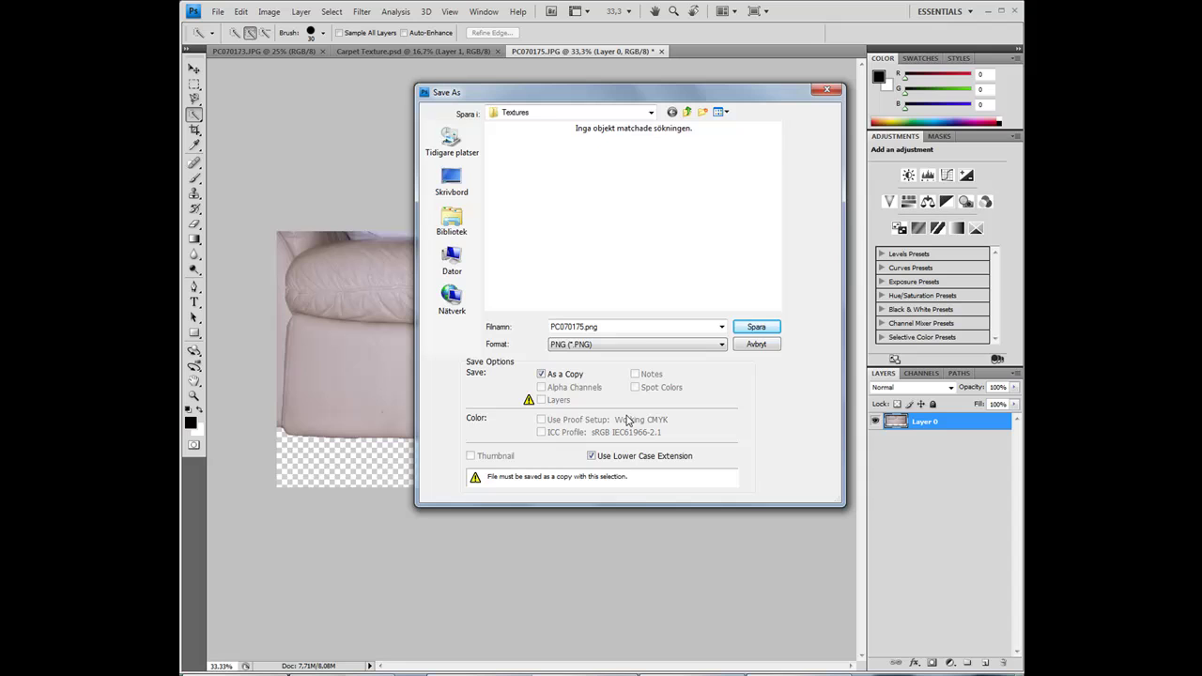
pyautogui.click(666, 324)
pyautogui.write('sofa')
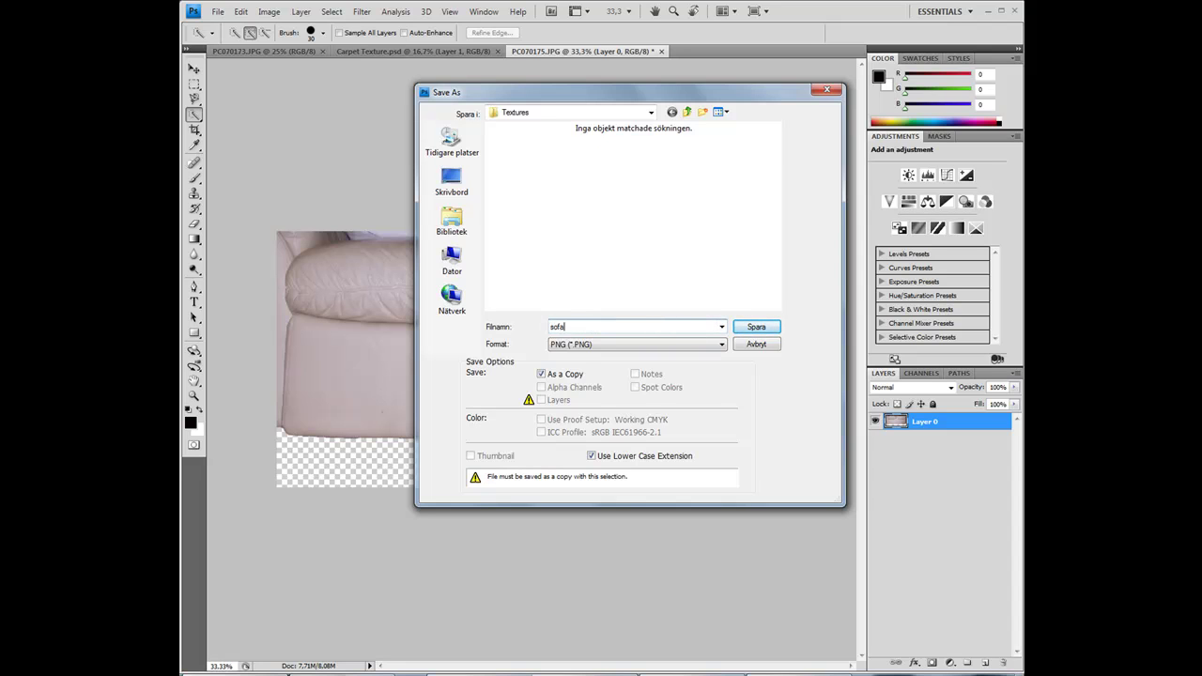
pyautogui.press('Tab')
pyautogui.click(657, 330)
pyautogui.doubleClick(555, 327)
pyautogui.write('couch texture')
pyautogui.click(753, 327)
pyautogui.click(642, 334)
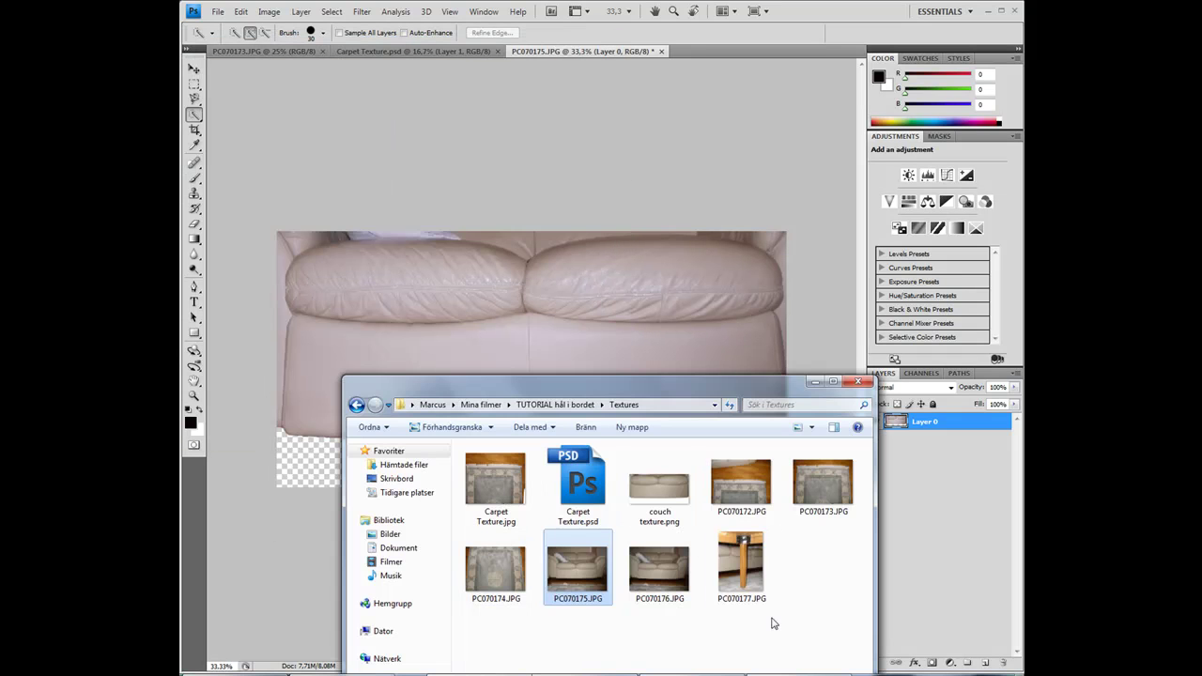
# Drag PC070177.JPG from the Textures folder onto Photoshop to open it.
pyautogui.moveTo(743, 562); pyautogui.dragTo(760, 300)
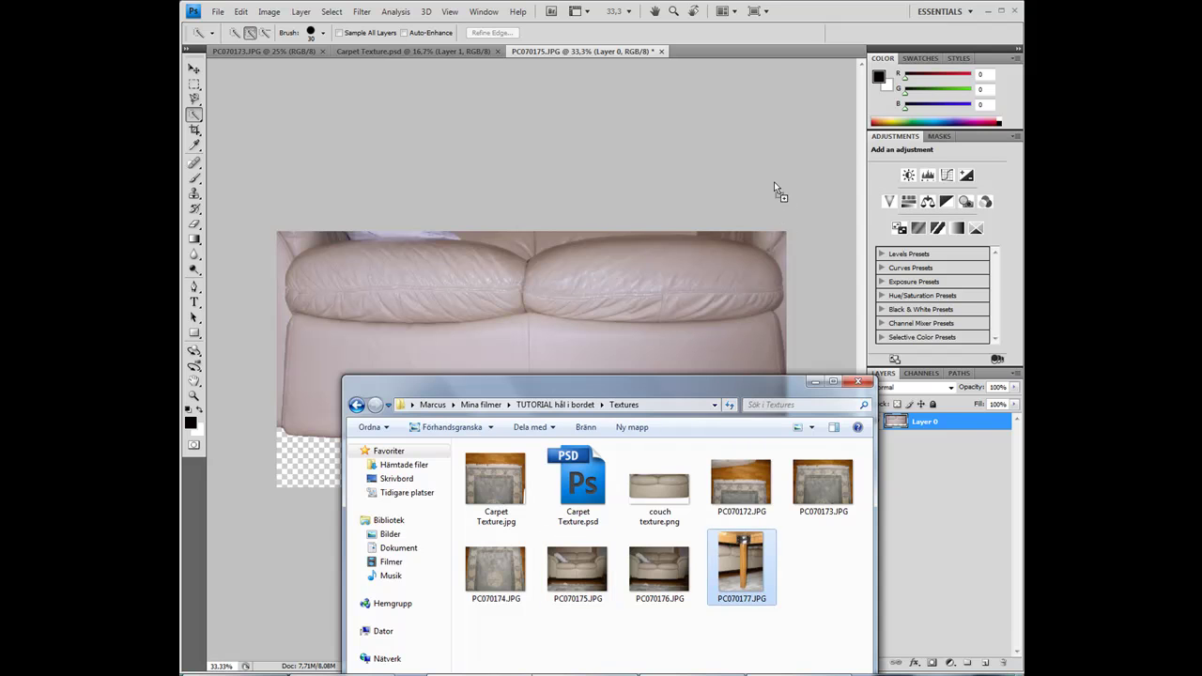
pyautogui.moveTo(774, 183); pyautogui.dragTo(759, 175)
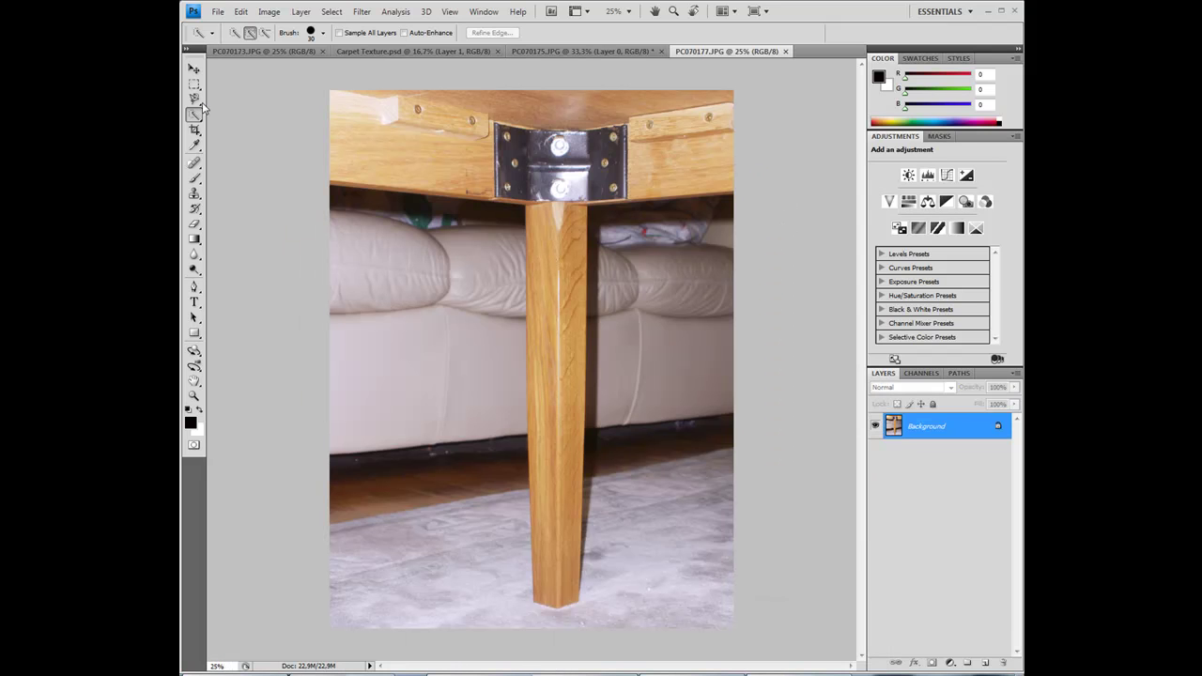
# Marquee the table leg, cut it to Layer 1, and delete the converted background layer.
pyautogui.click(195, 83)
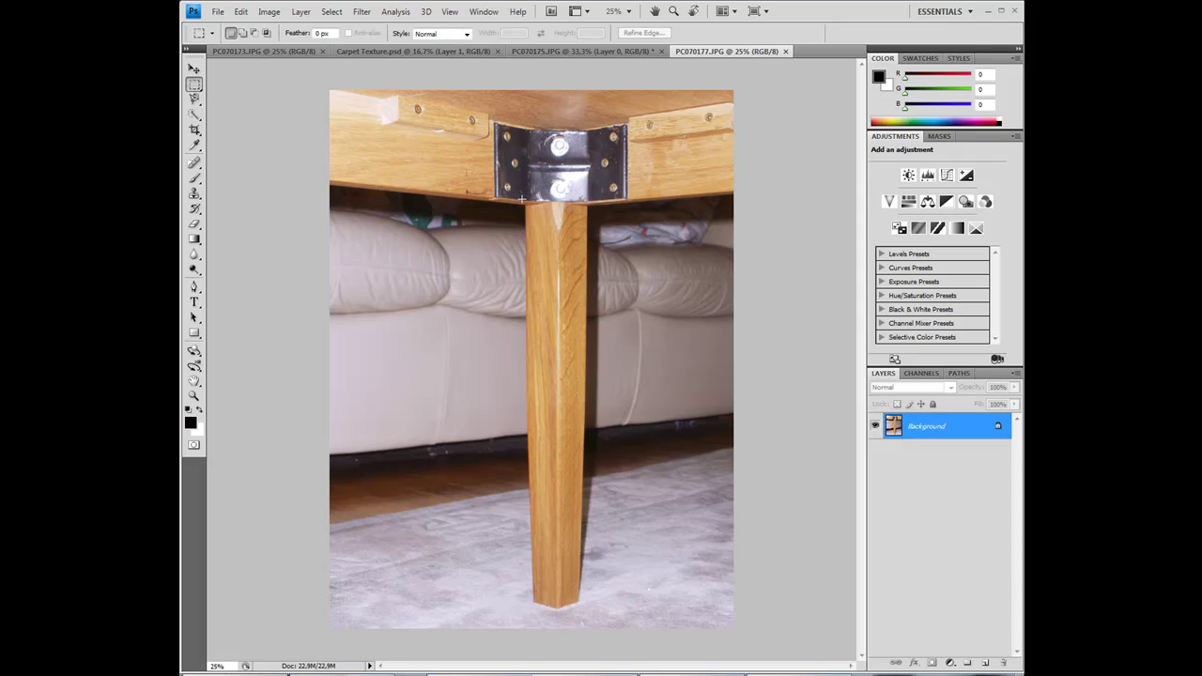
pyautogui.moveTo(578, 266); pyautogui.dragTo(589, 612)
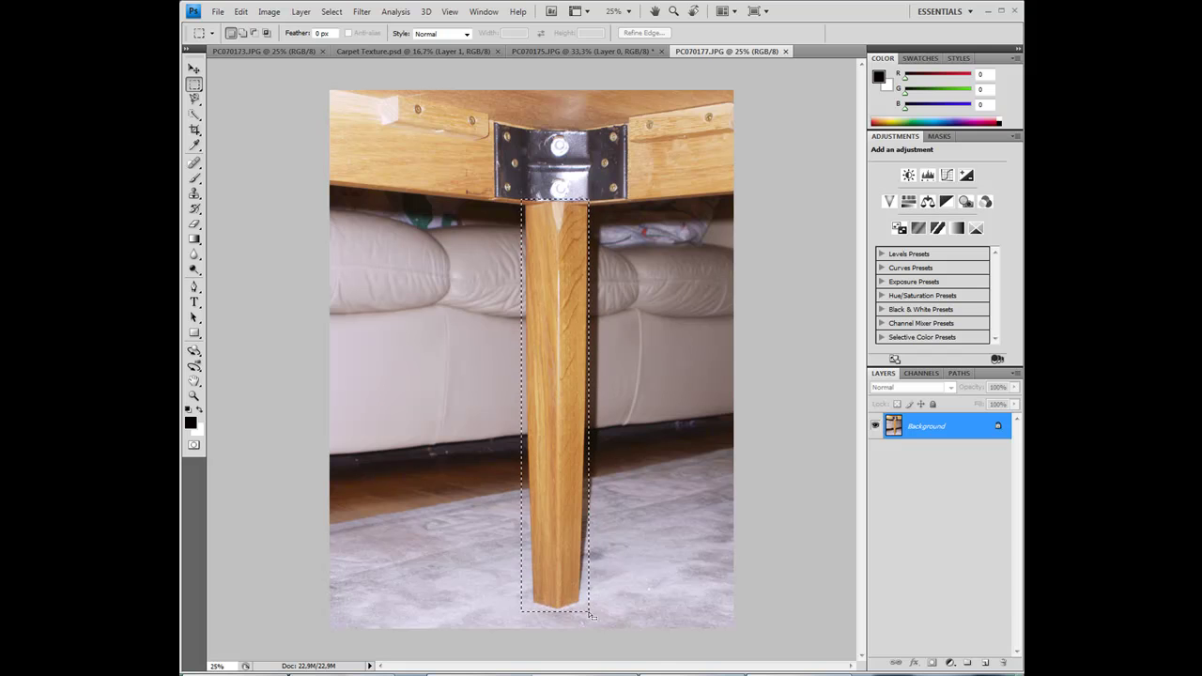
pyautogui.rightClick(558, 364)
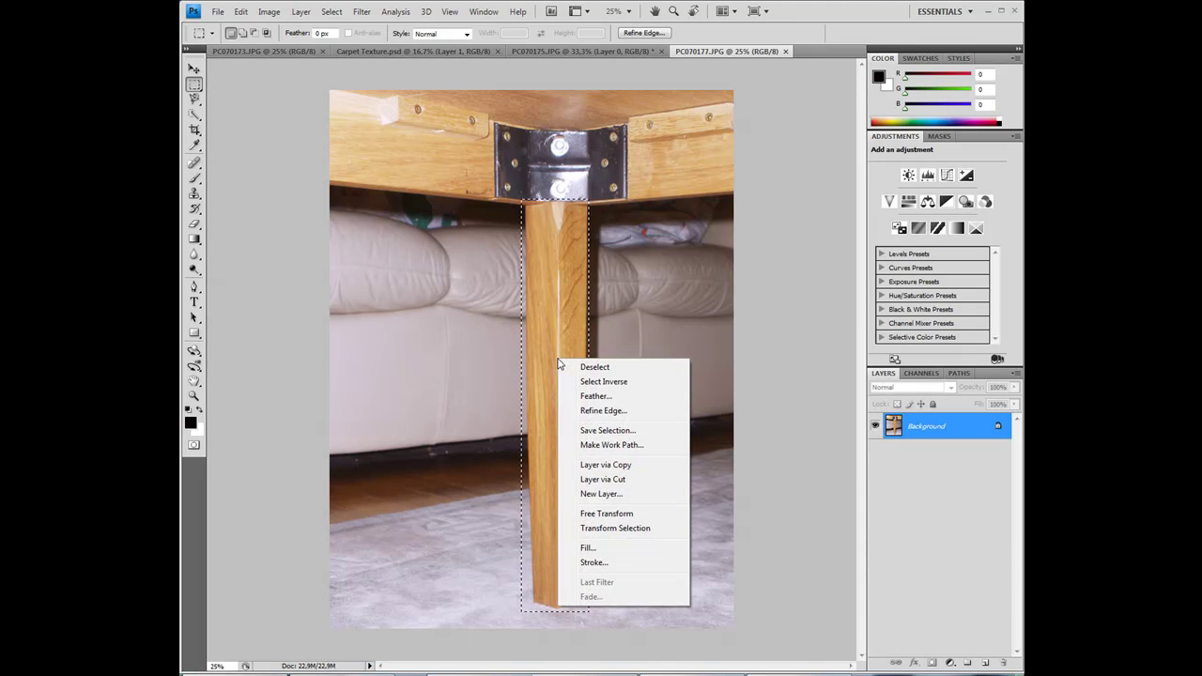
pyautogui.click(604, 479)
pyautogui.click(925, 453)
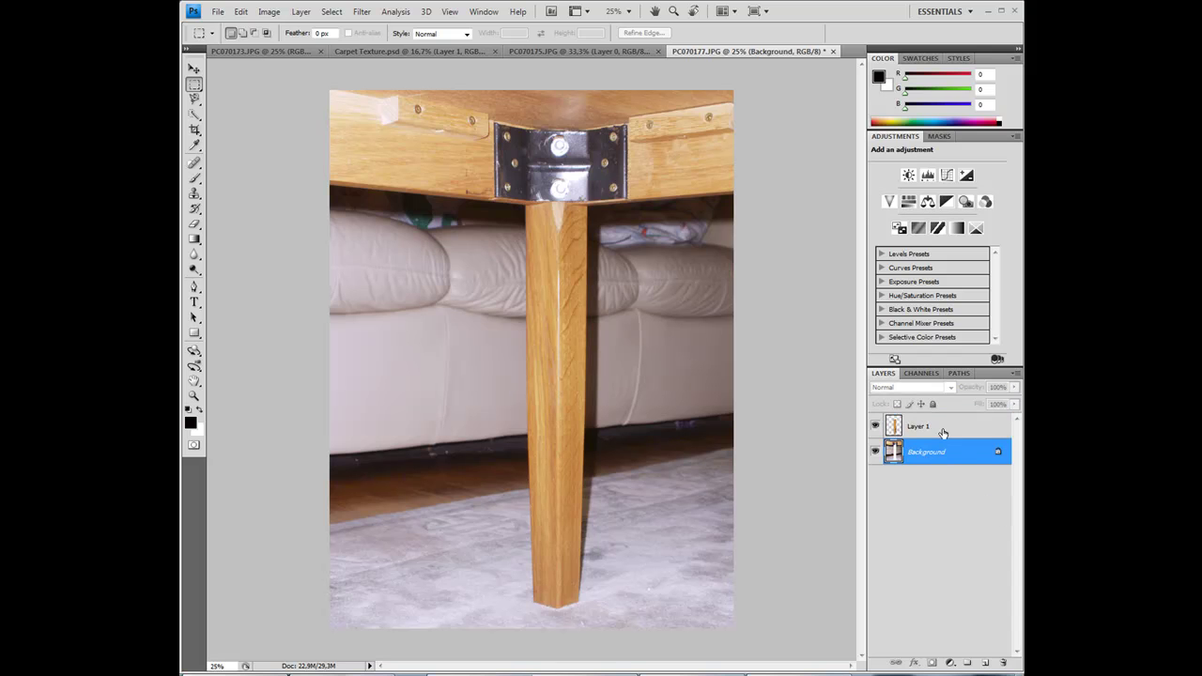
pyautogui.doubleClick(937, 452)
pyautogui.click(571, 218)
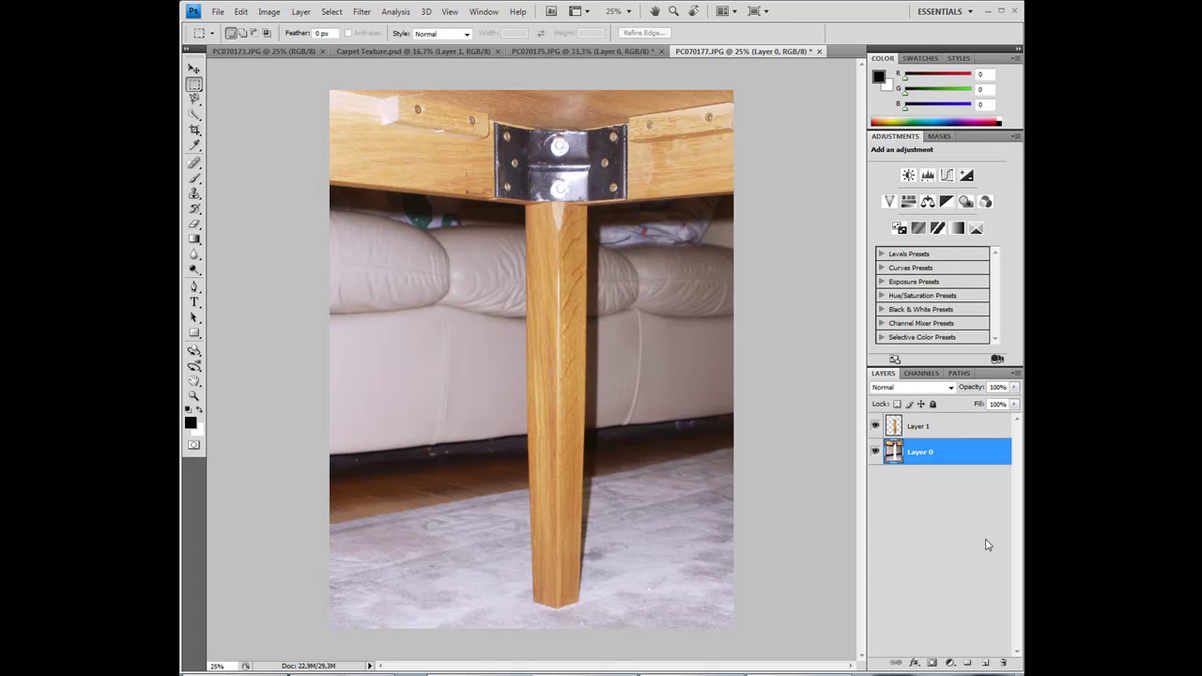
pyautogui.press('Delete')
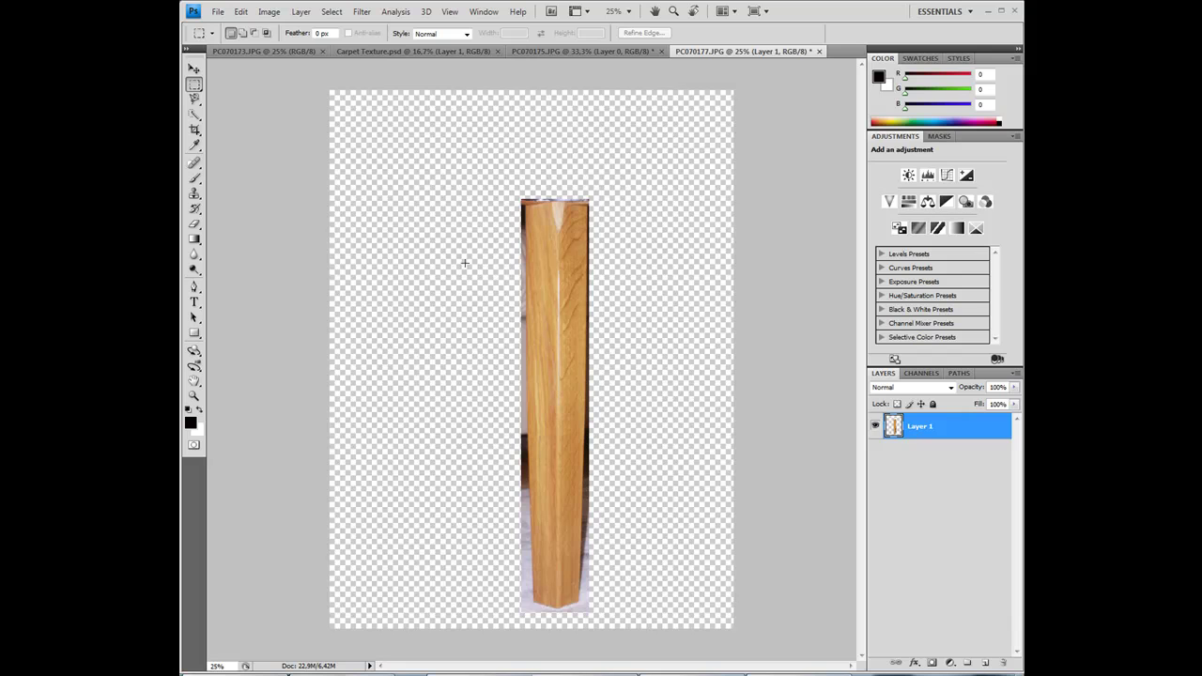
# Begin a Polygonal Lasso outline along the leg's middle edge at 33.3% zoom.
pyautogui.moveTo(195, 99)
pyautogui.mouseDown()
pyautogui.moveTo(225, 122)
pyautogui.moveTo(240, 113)
pyautogui.mouseUp()
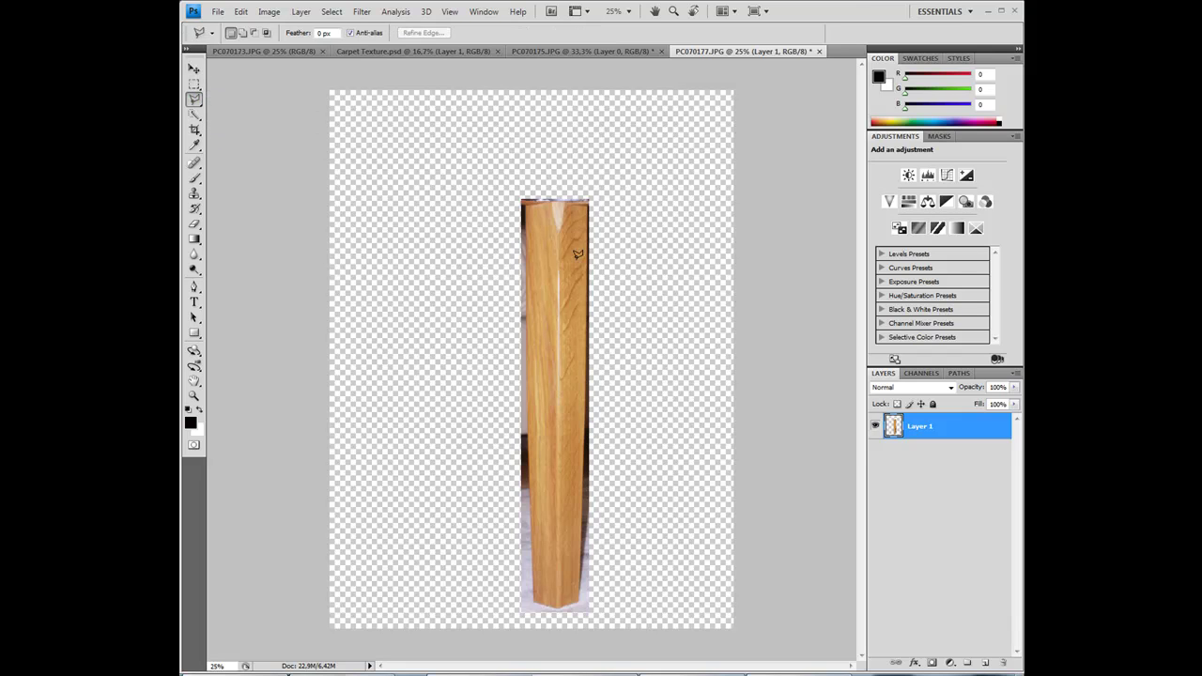
pyautogui.hotkey('ctrl', '+')
pyautogui.hotkey('ctrl', '+')
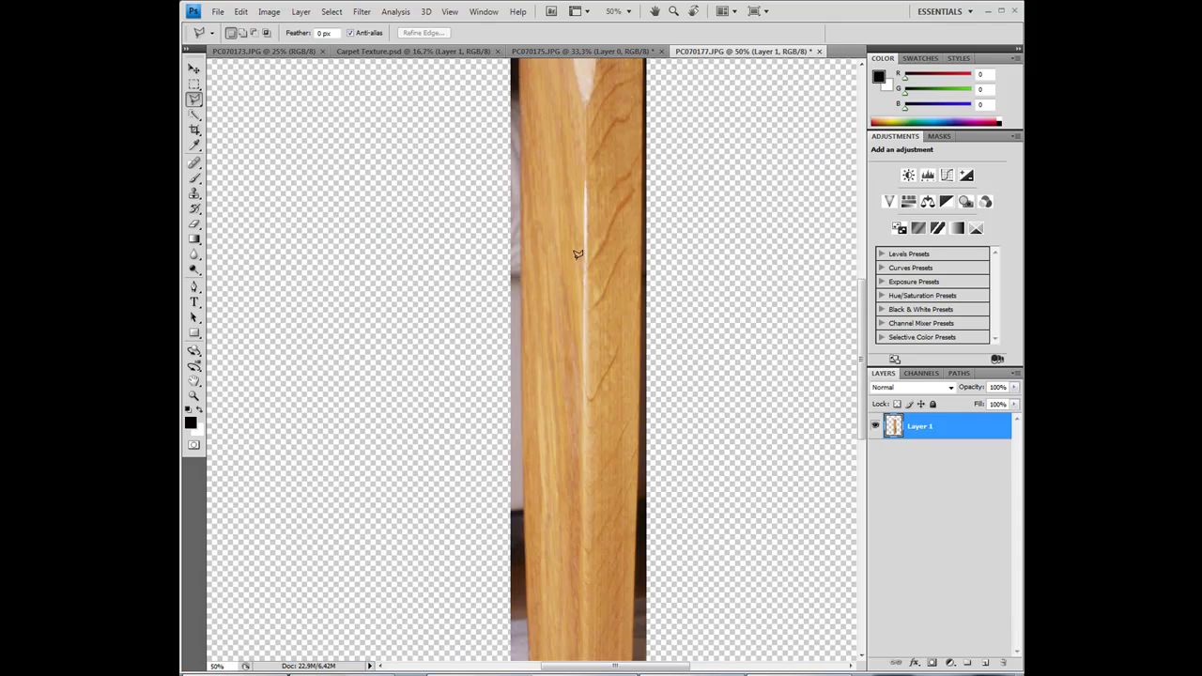
pyautogui.hotkey('ctrl', '-')
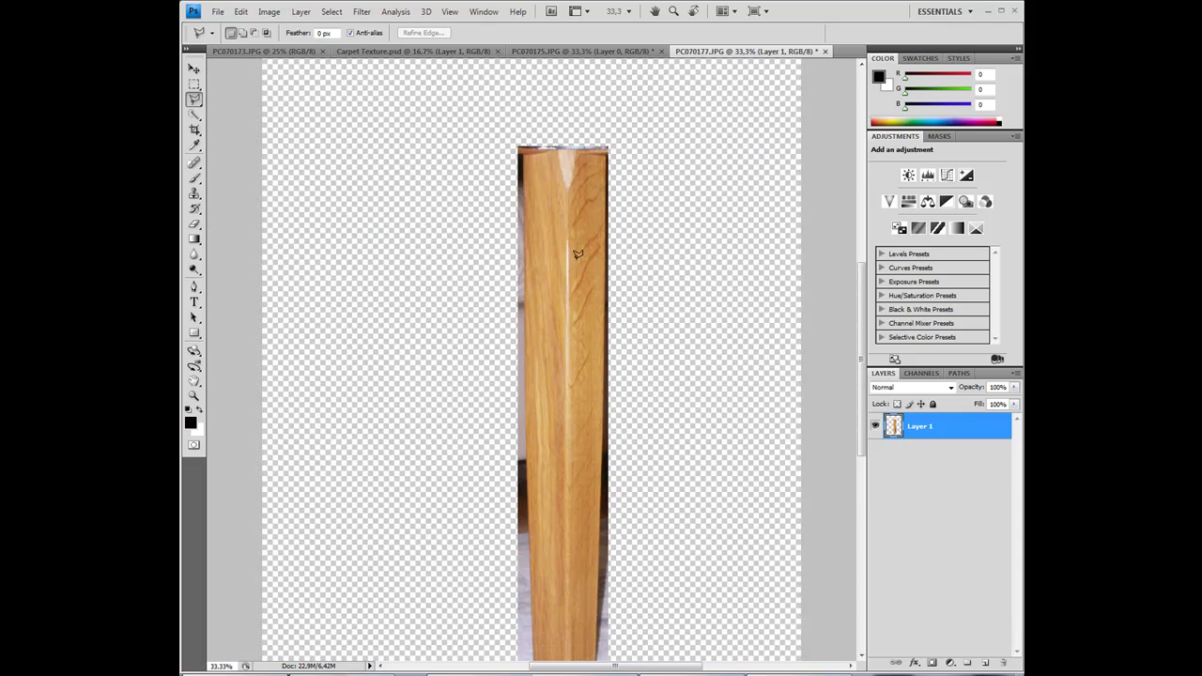
pyautogui.click(567, 148)
pyautogui.click(568, 303)
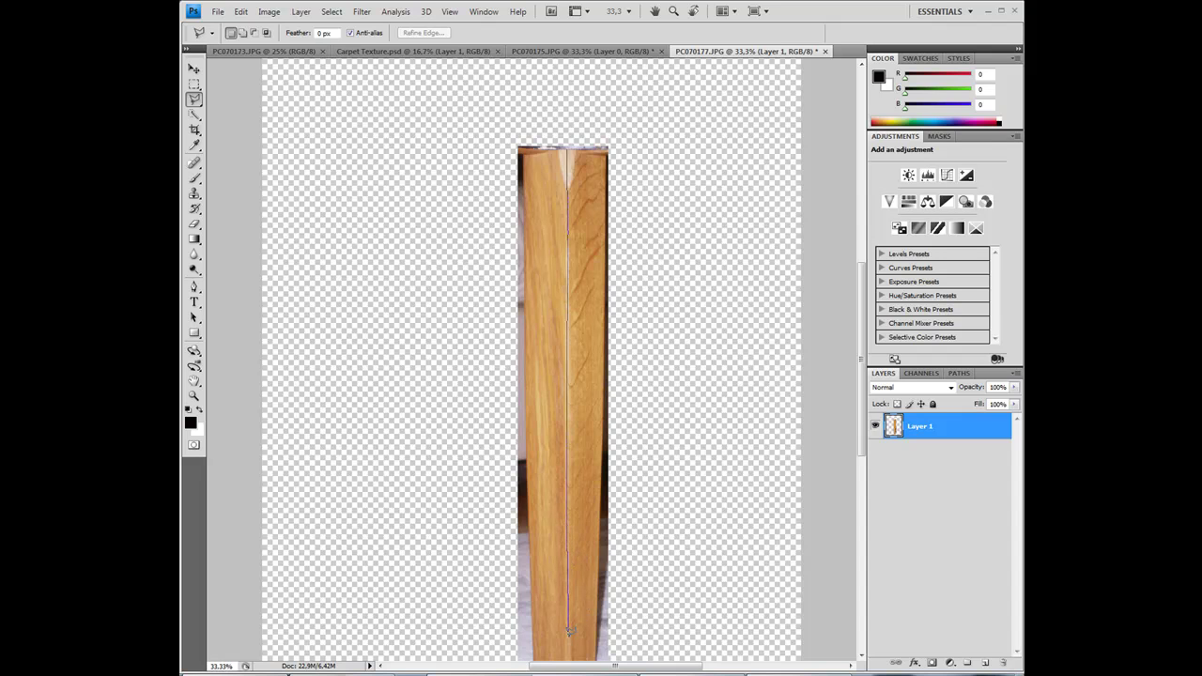
pyautogui.scroll(-5, 570, 622)
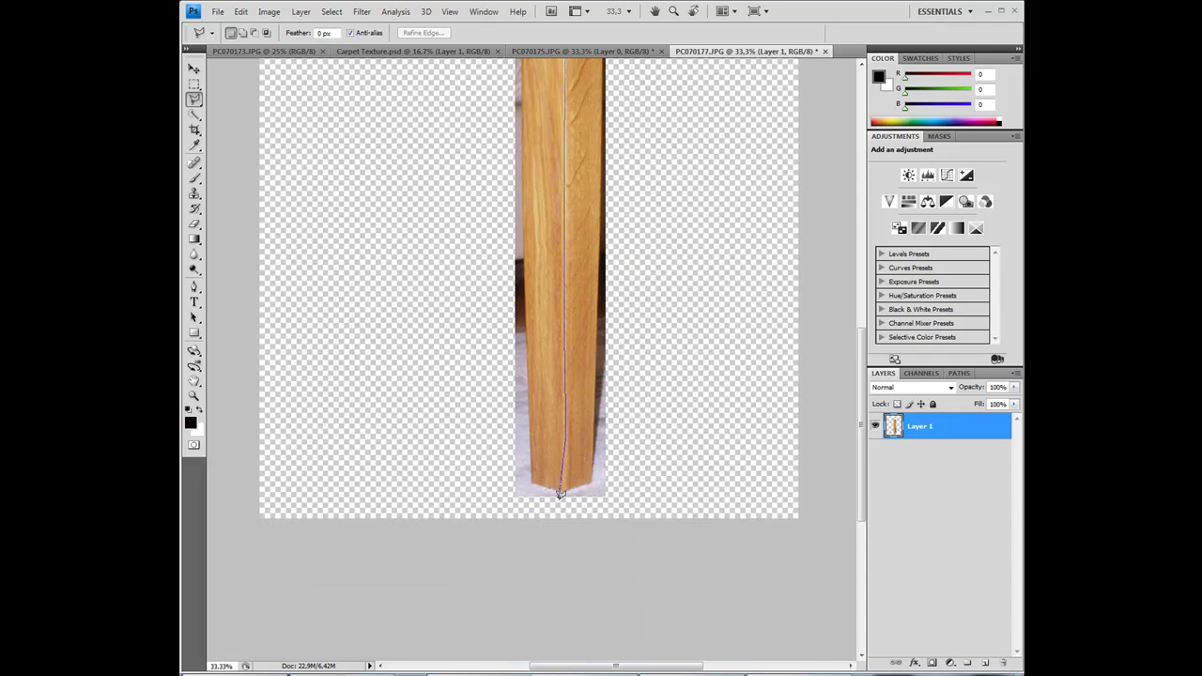
# Move the copied leg side left and correct its perspective with corner handles.
pyautogui.rightClick(540, 338)
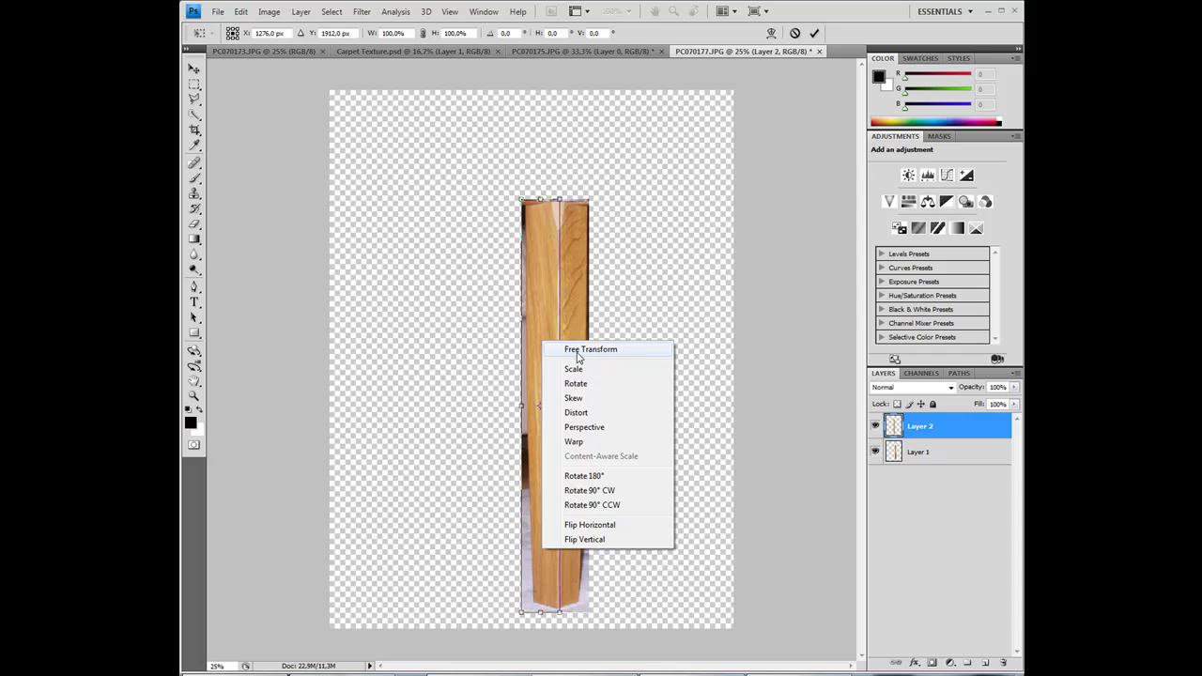
pyautogui.click(542, 350)
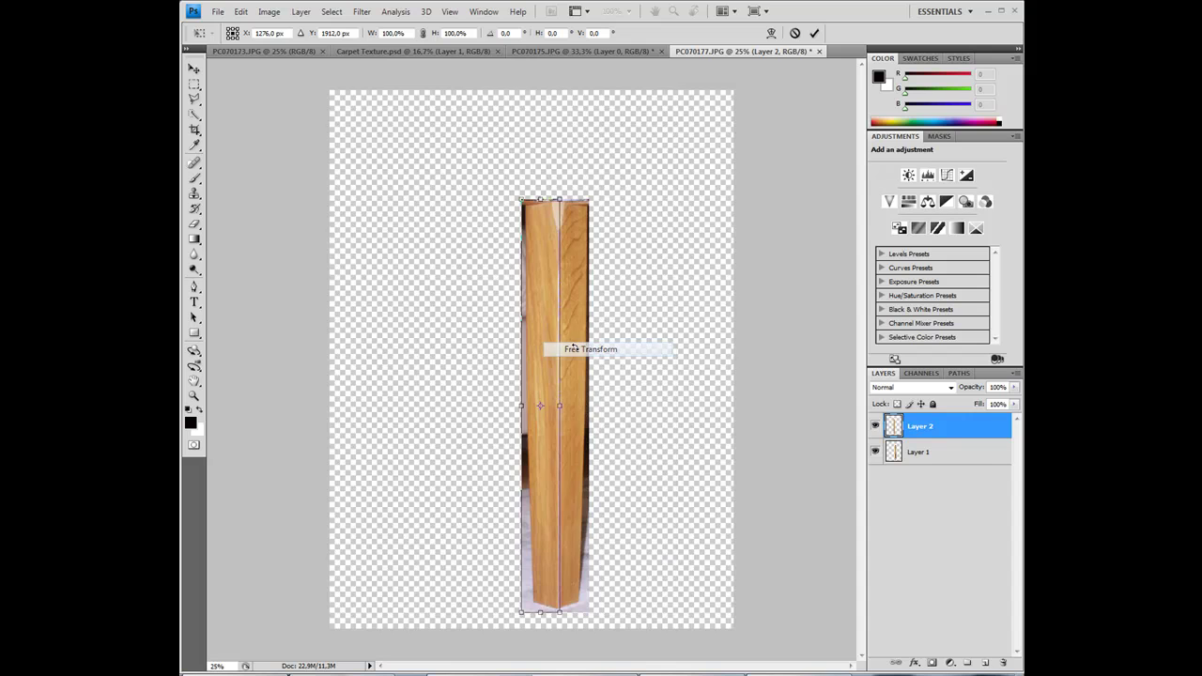
pyautogui.moveTo(542, 354); pyautogui.dragTo(459, 315)
pyautogui.rightClick(460, 276)
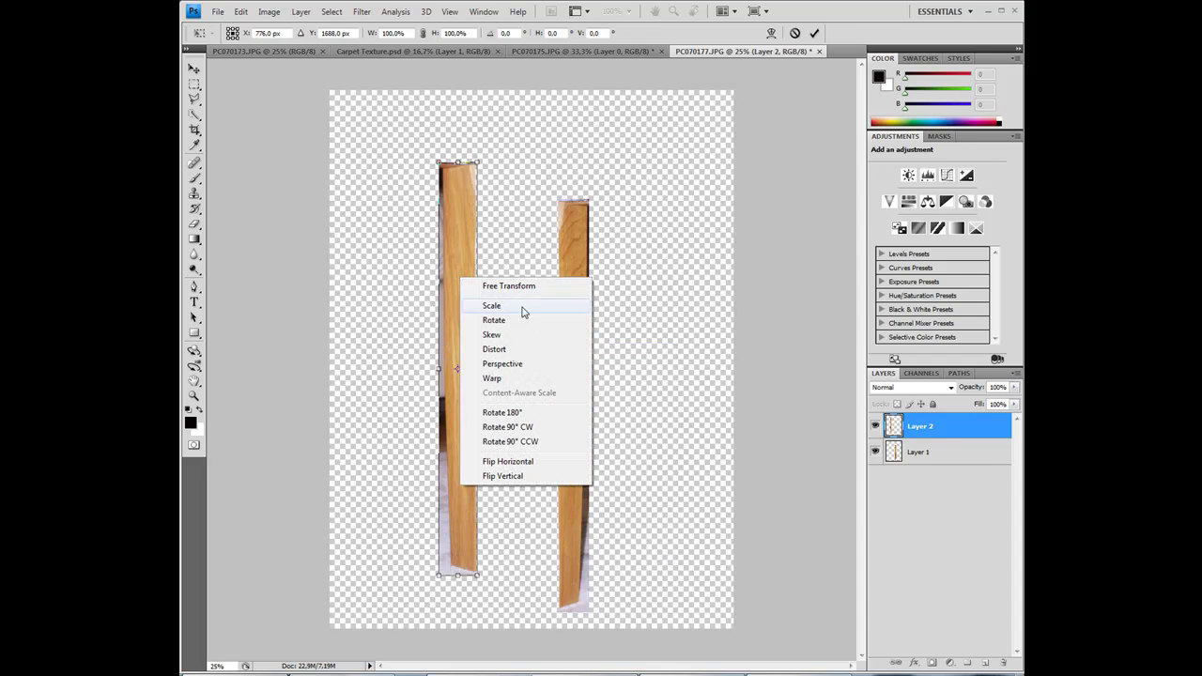
pyautogui.click(502, 364)
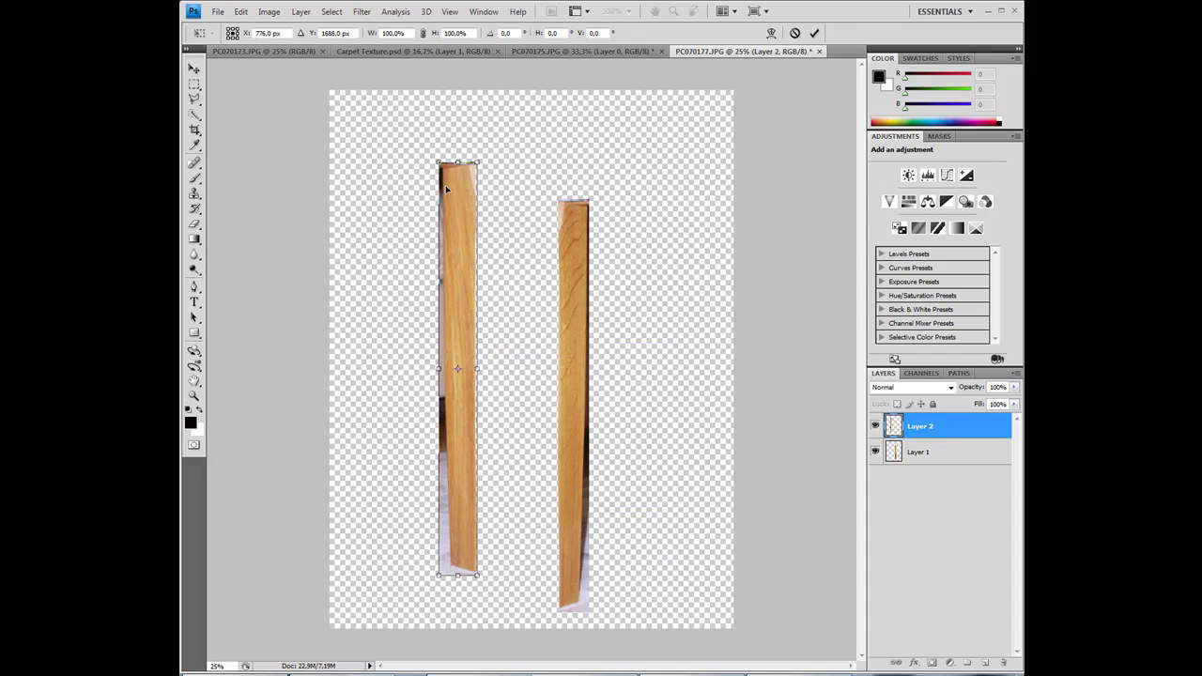
pyautogui.moveTo(439, 164); pyautogui.dragTo(438, 155)
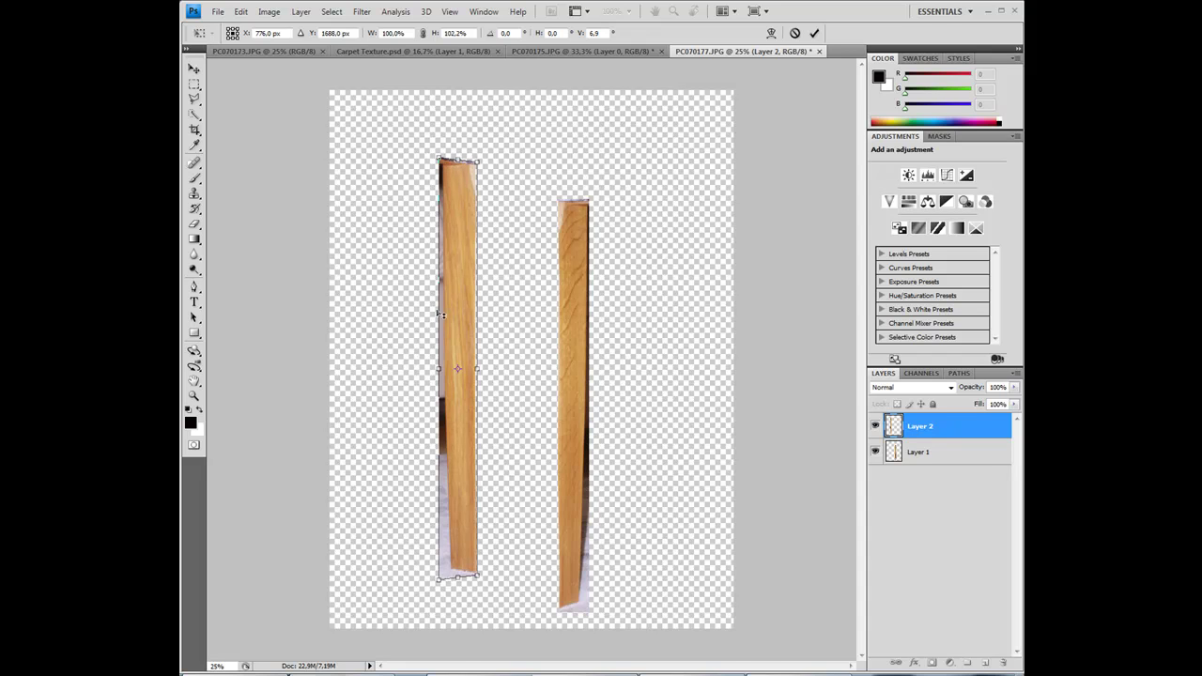
pyautogui.moveTo(441, 371); pyautogui.dragTo(441, 376)
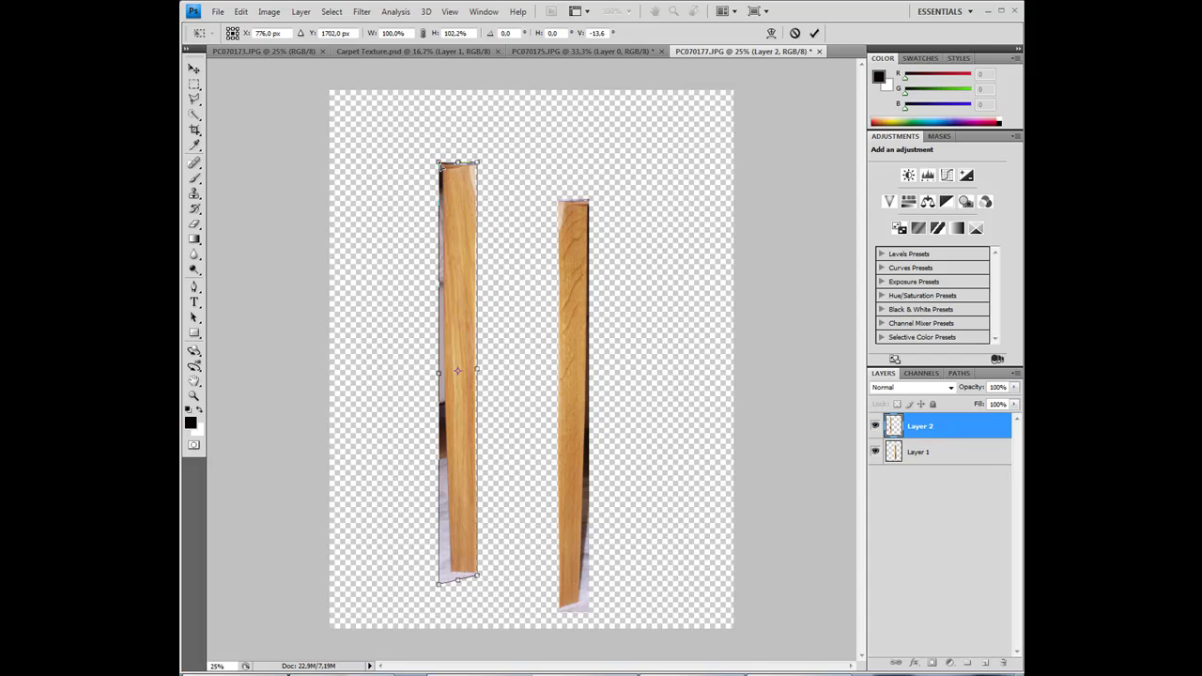
pyautogui.moveTo(438, 163); pyautogui.dragTo(439, 163)
pyautogui.press('Return')
pyautogui.press('l')
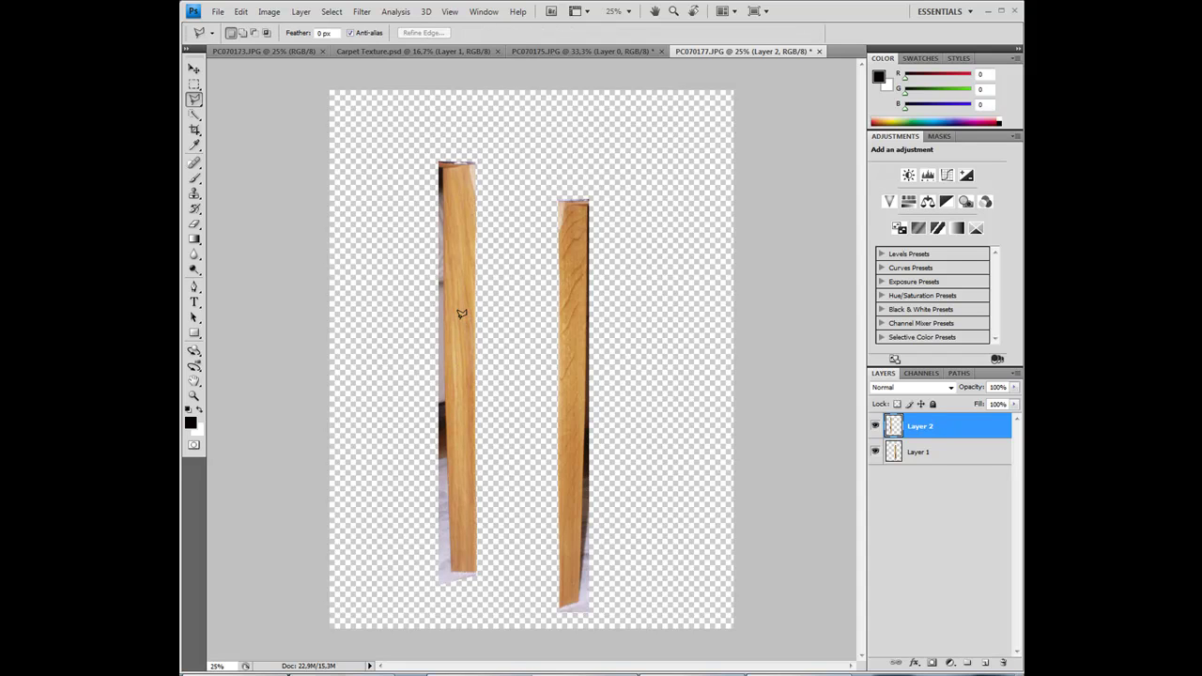
# Widen the left plank to about 131% with Free Transform.
pyautogui.hotkey('ctrl', 't')
pyautogui.rightClick(460, 312)
pyautogui.click(488, 316)
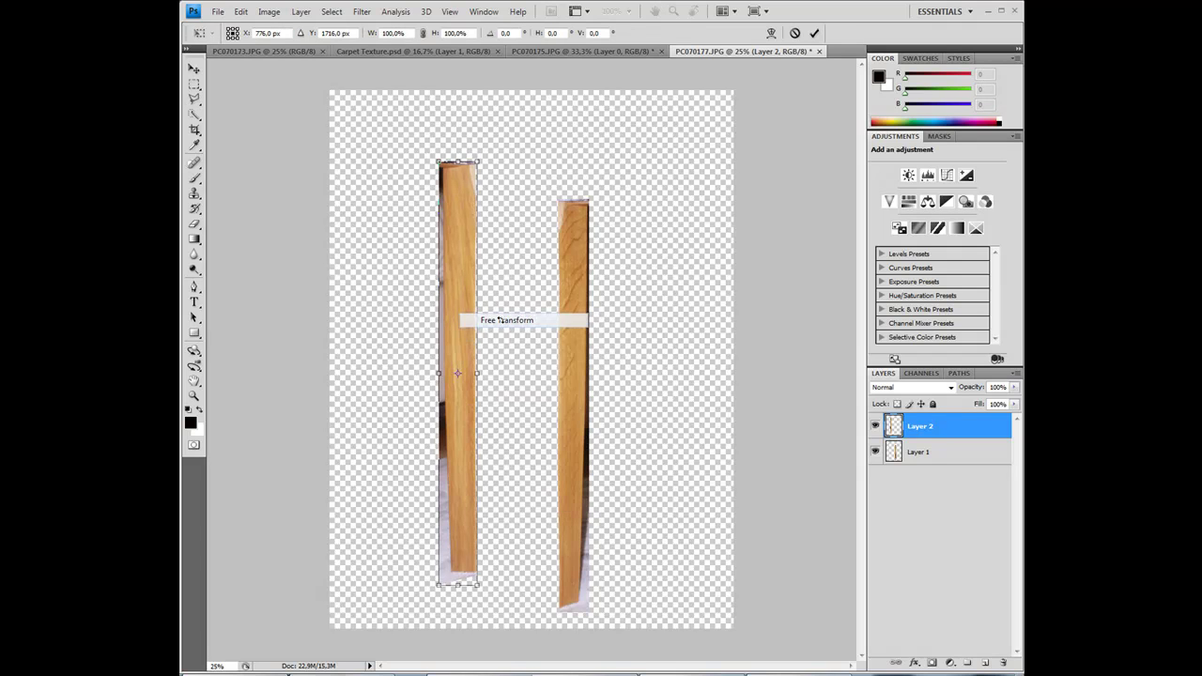
pyautogui.moveTo(438, 373); pyautogui.dragTo(426, 373)
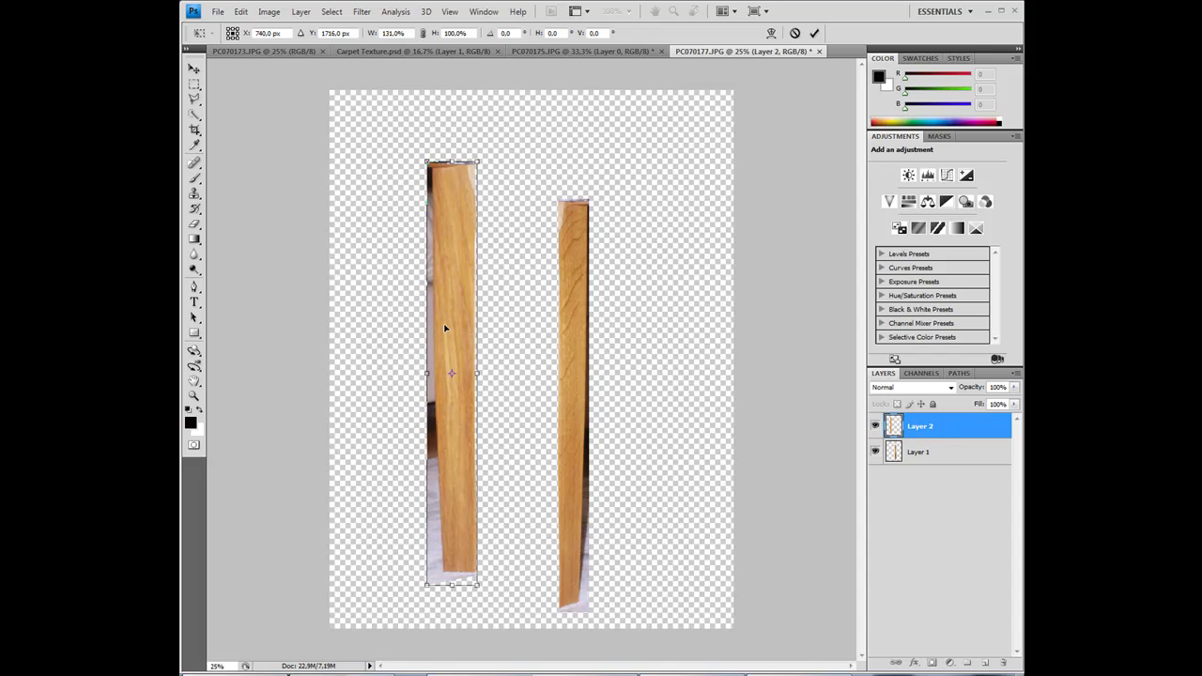
pyautogui.press('Return')
pyautogui.press('l')
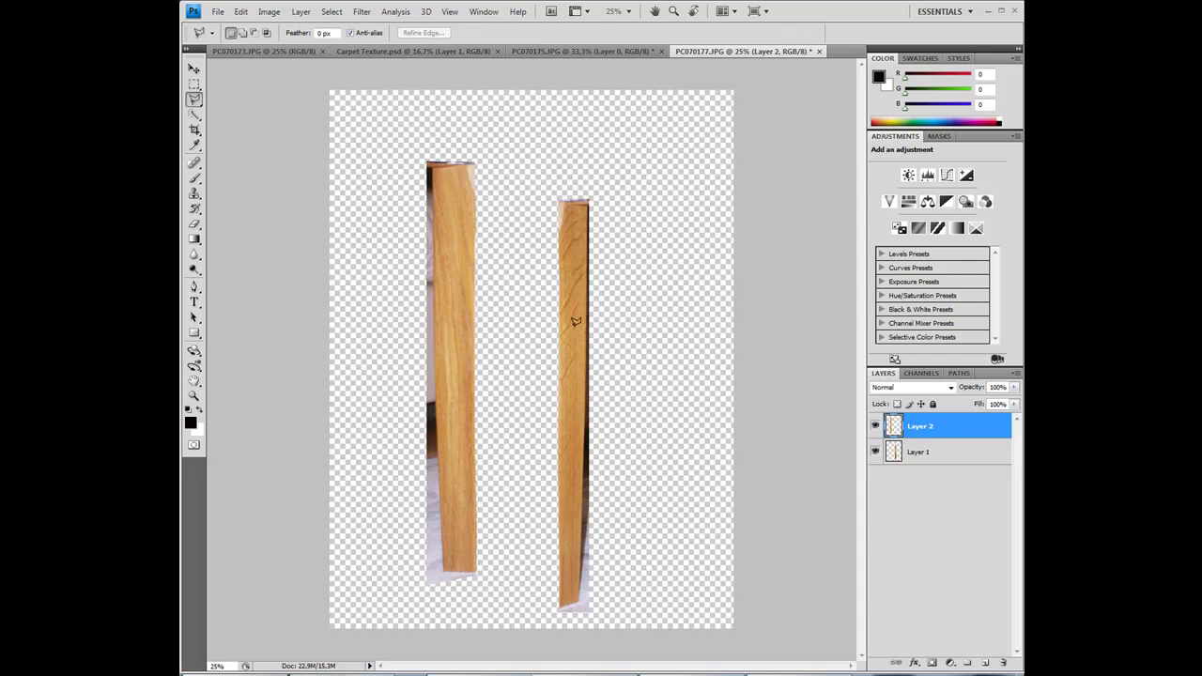
# Straighten the right plank on Layer 1 with a Perspective transform.
pyautogui.click(919, 453)
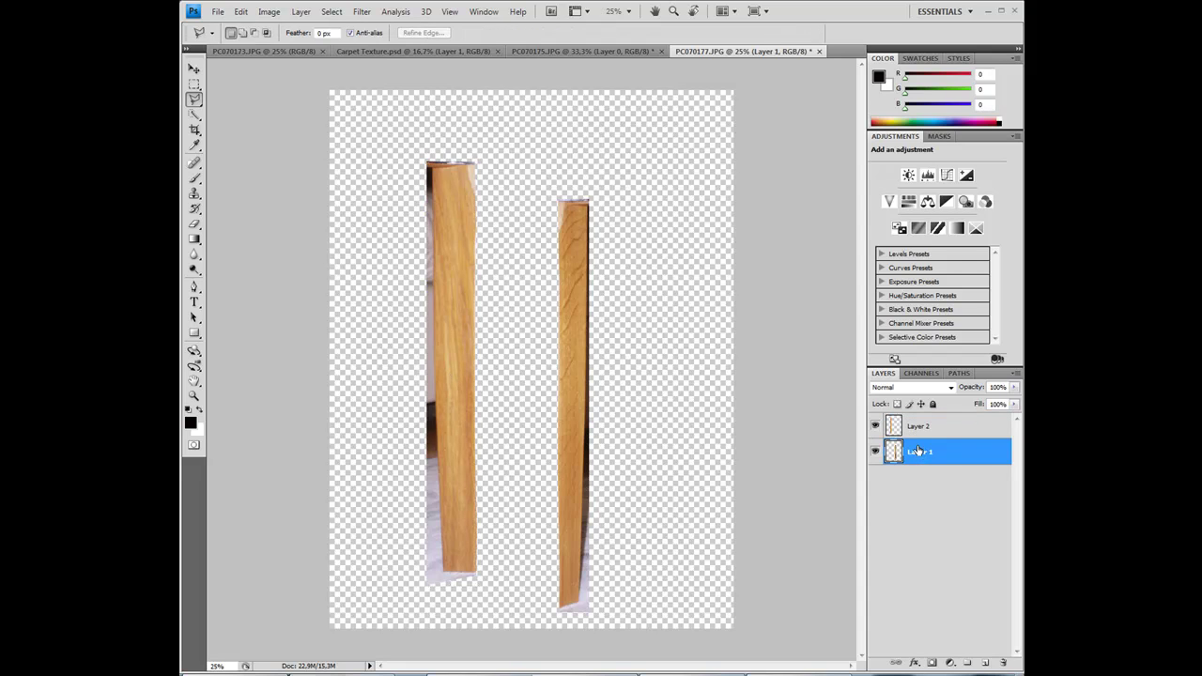
pyautogui.hotkey('ctrl', 't')
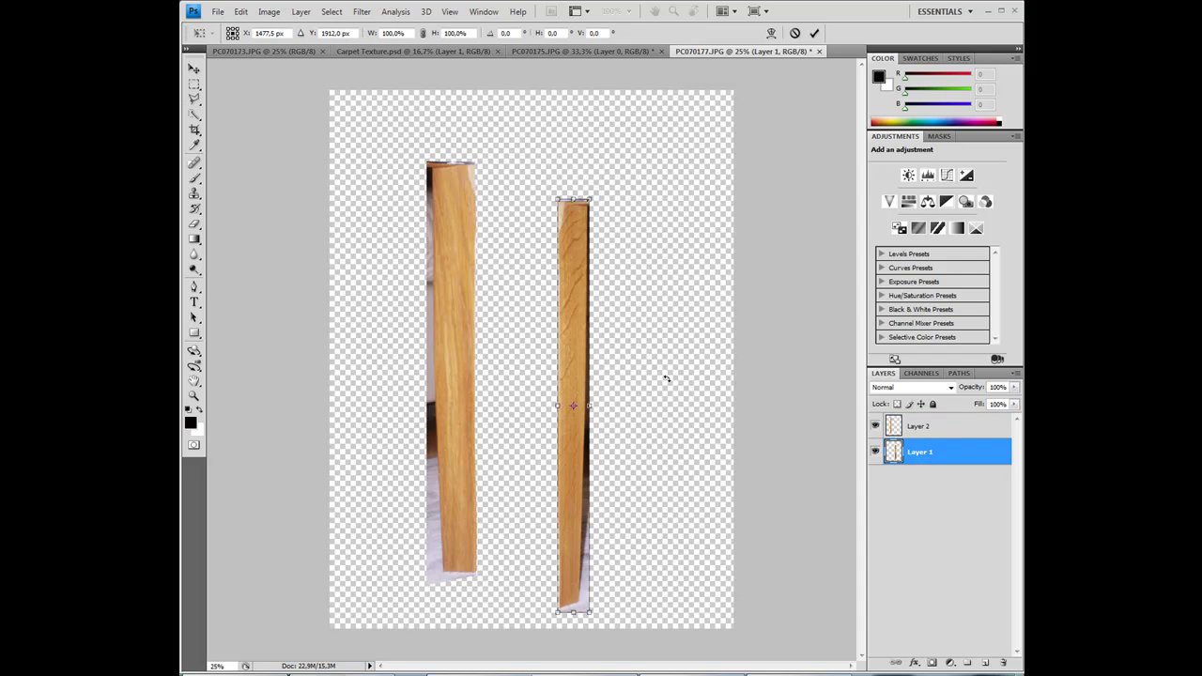
pyautogui.rightClick(576, 350)
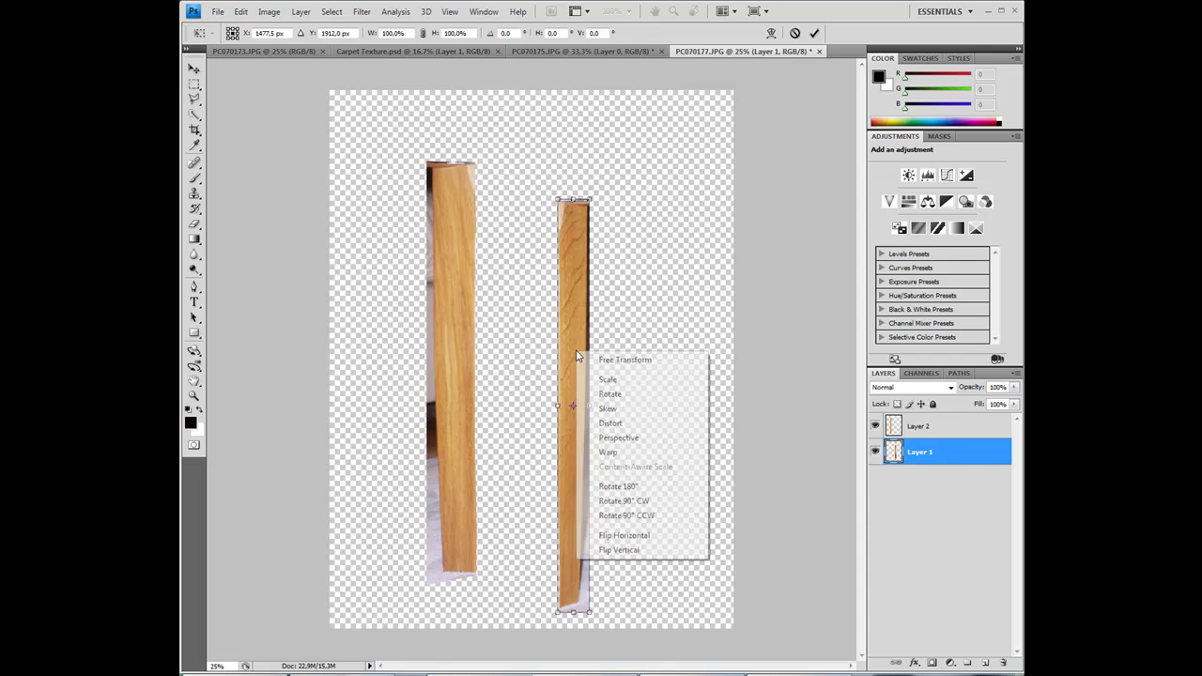
pyautogui.click(616, 440)
pyautogui.moveTo(592, 413); pyautogui.dragTo(592, 411)
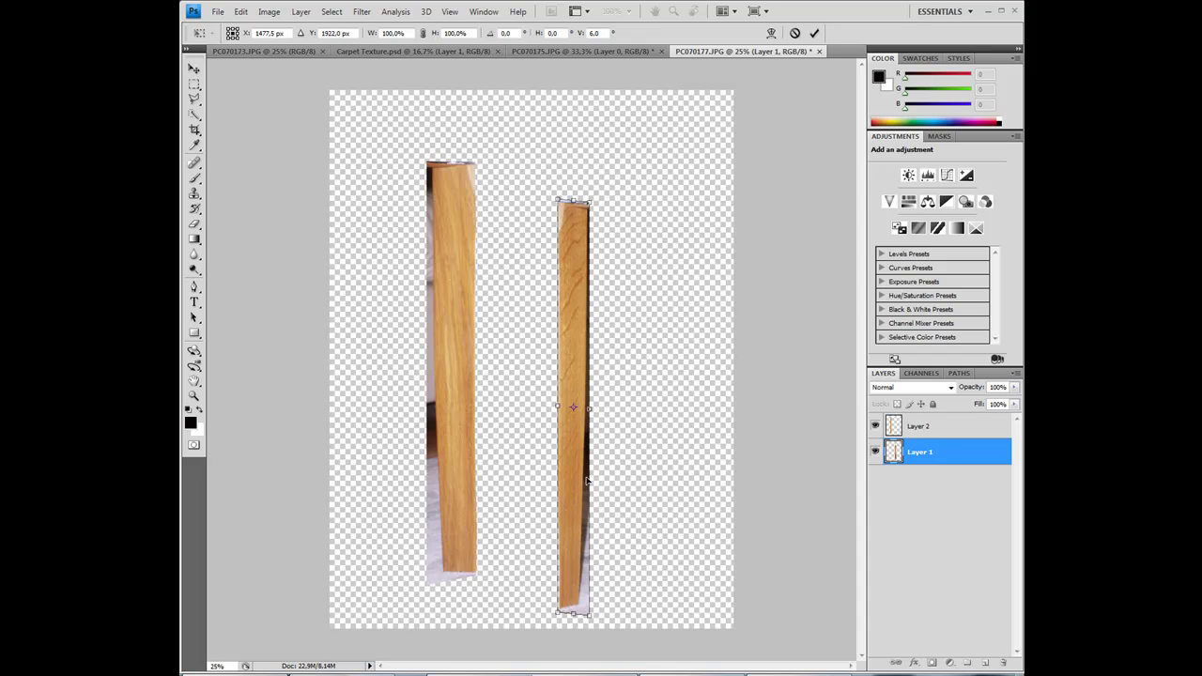
pyautogui.moveTo(590, 617); pyautogui.dragTo(592, 622)
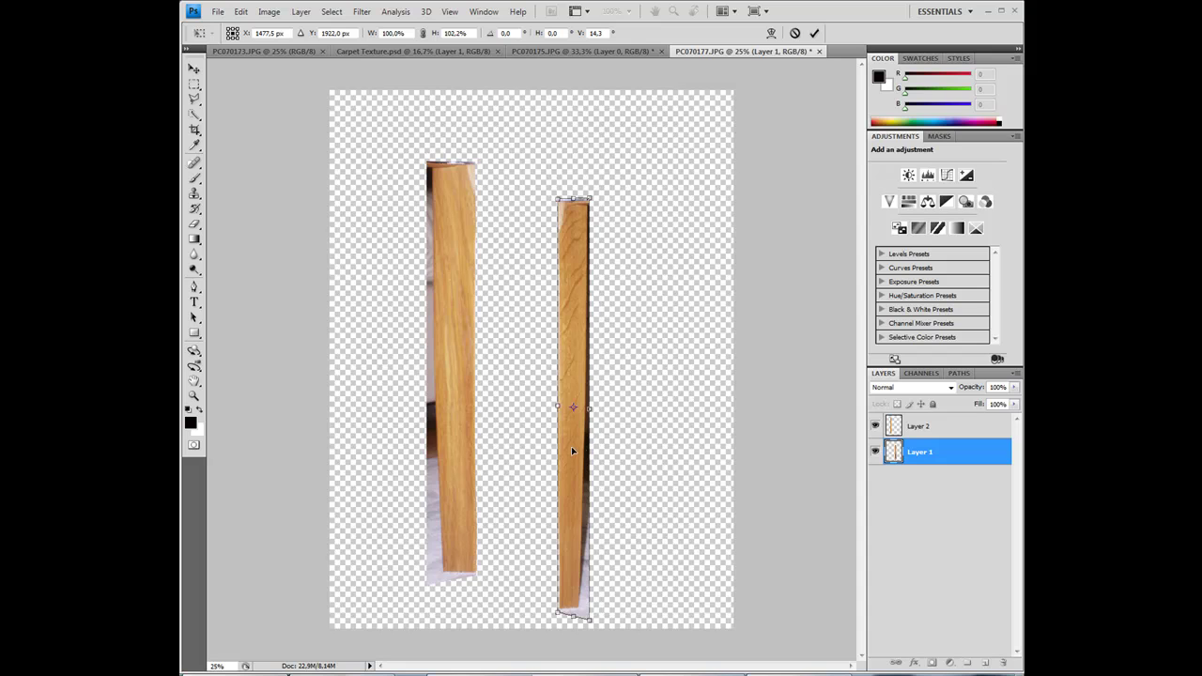
# Widen the right plank to about 131.7% and move it up-left, level with the left plank.
pyautogui.rightClick(571, 447)
pyautogui.click(617, 458)
pyautogui.moveTo(590, 408); pyautogui.dragTo(600, 410)
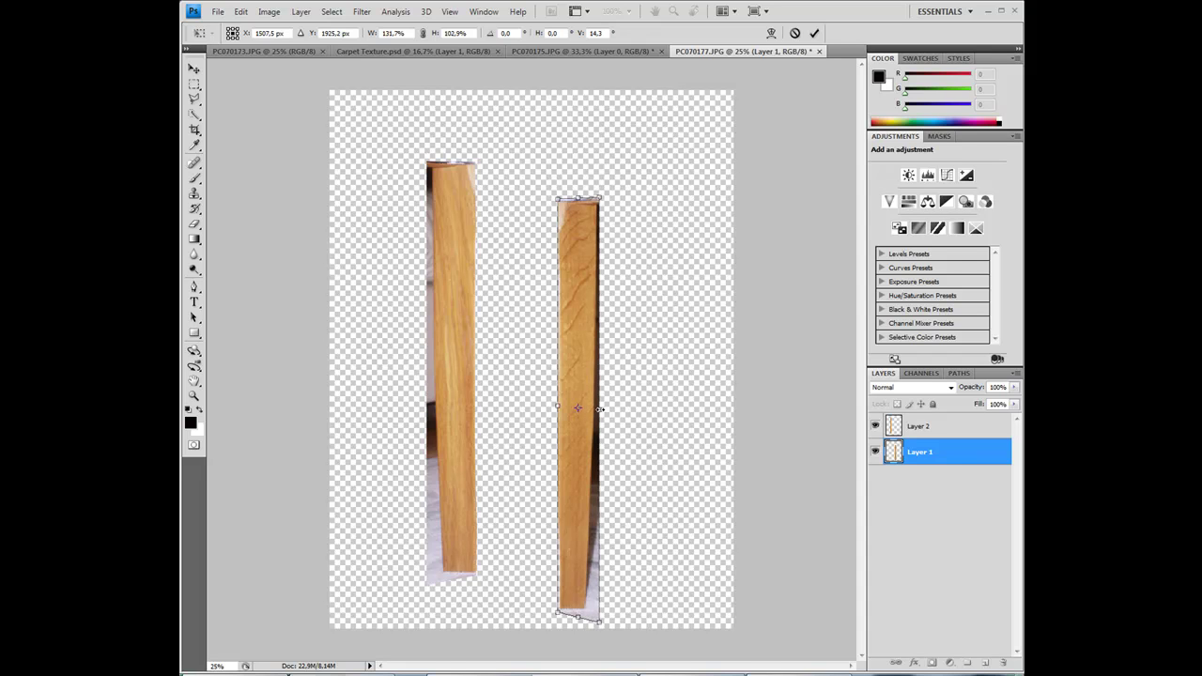
pyautogui.moveTo(574, 461); pyautogui.dragTo(549, 417)
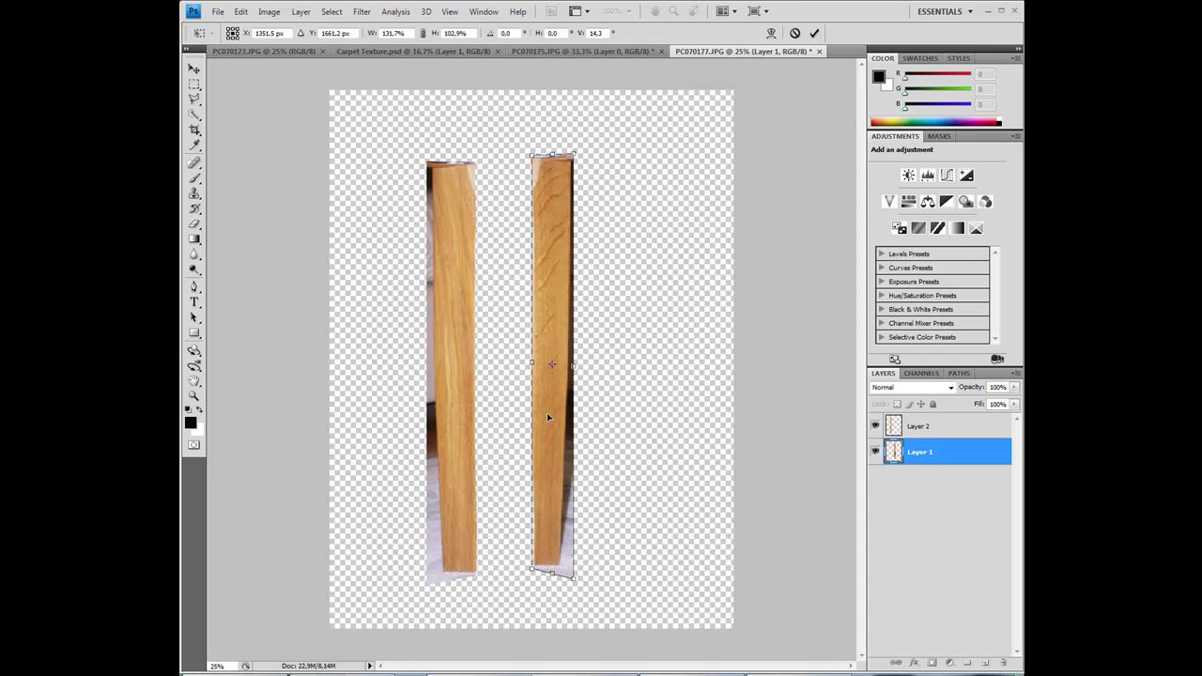
pyautogui.press('Return')
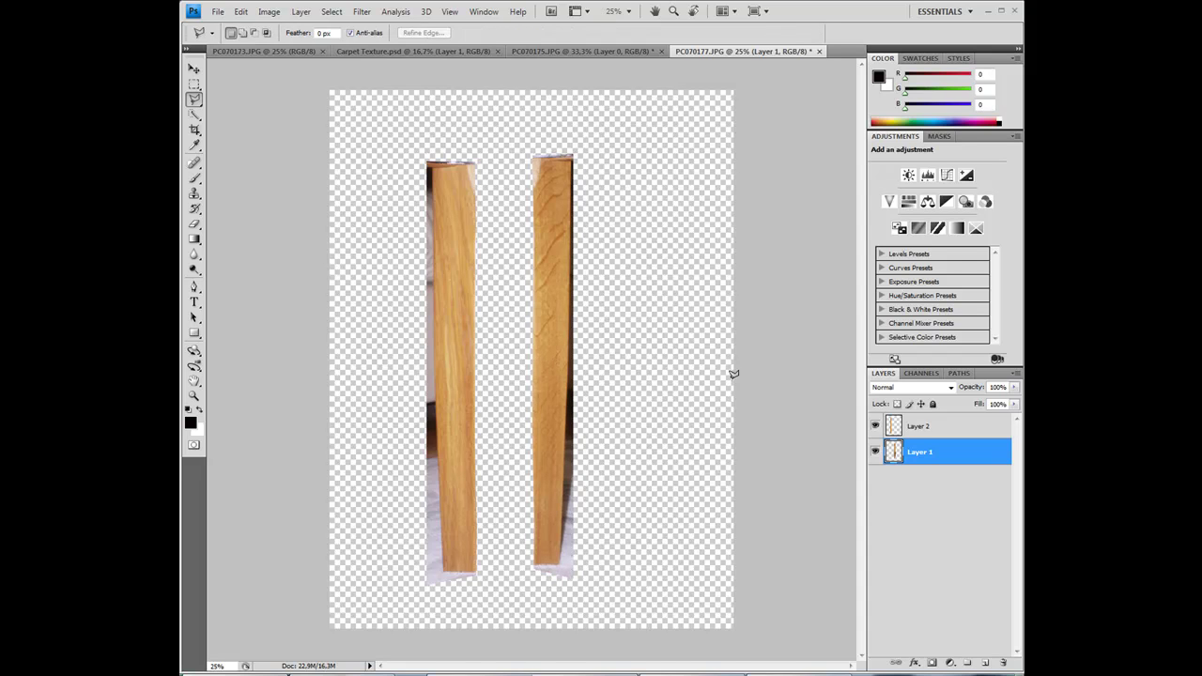
# Move the left plank to the top-left corner and place the right plank snugly beside it.
pyautogui.click(911, 428)
pyautogui.hotkey('ctrl', 't')
pyautogui.moveTo(468, 342); pyautogui.dragTo(366, 269)
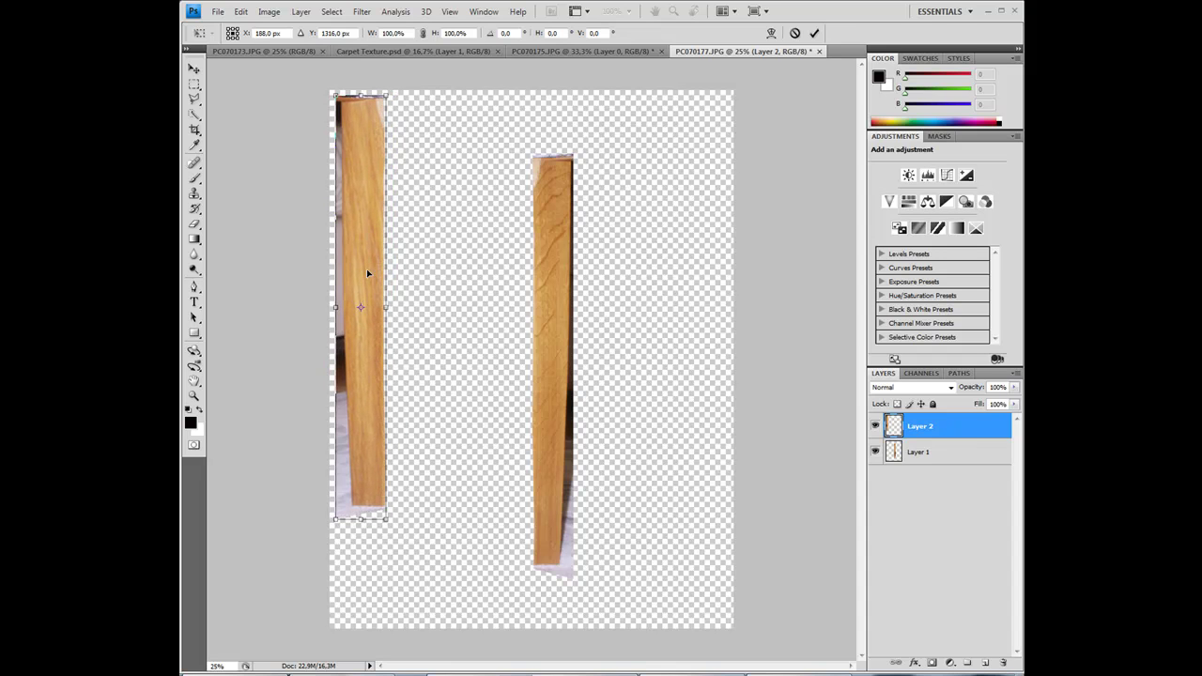
pyautogui.press('Return')
pyautogui.press('l')
pyautogui.click(927, 454)
pyautogui.hotkey('ctrl', 't')
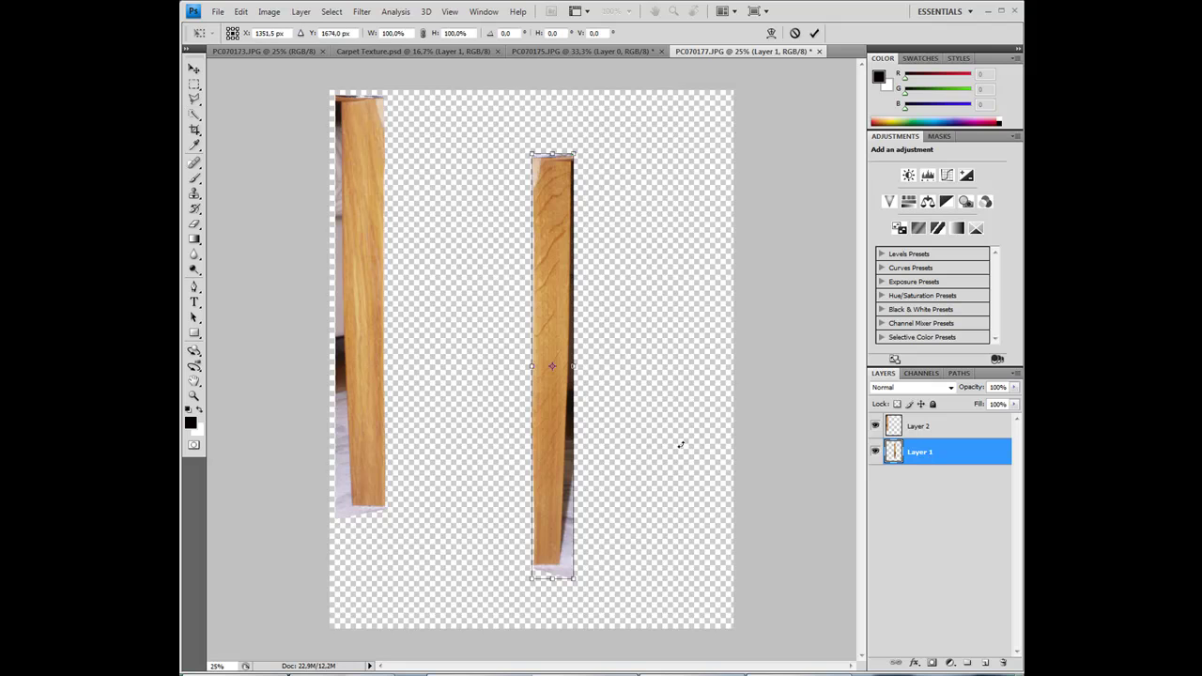
pyautogui.moveTo(572, 449); pyautogui.dragTo(423, 381)
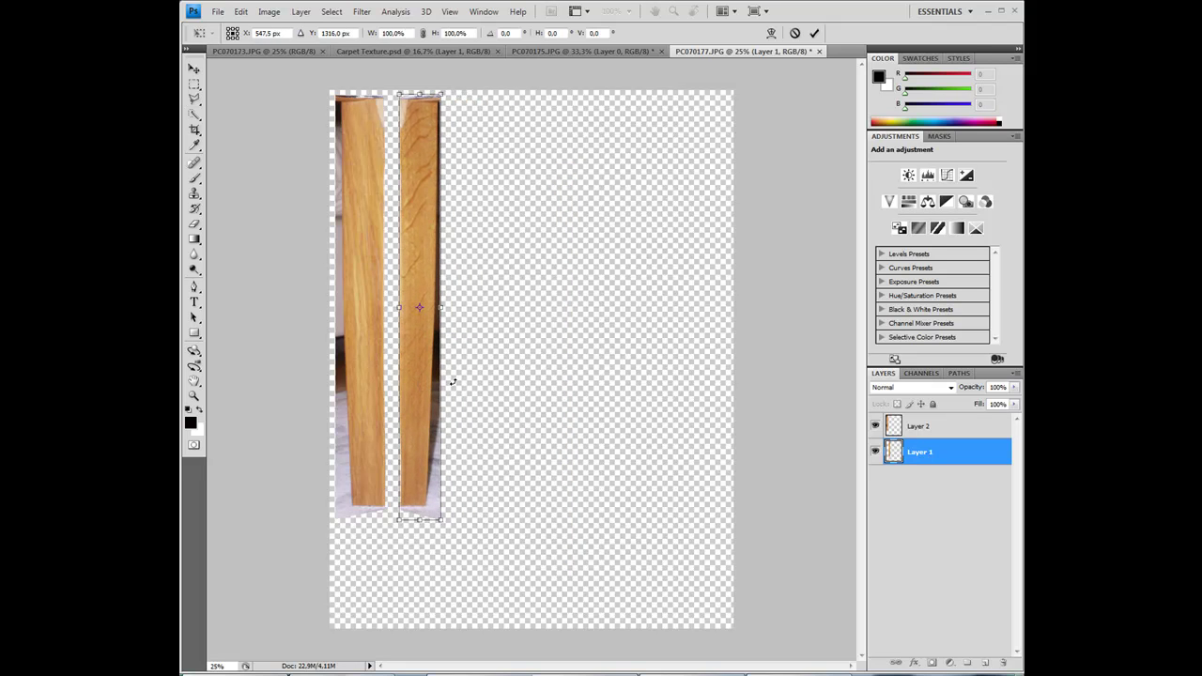
pyautogui.press('Return')
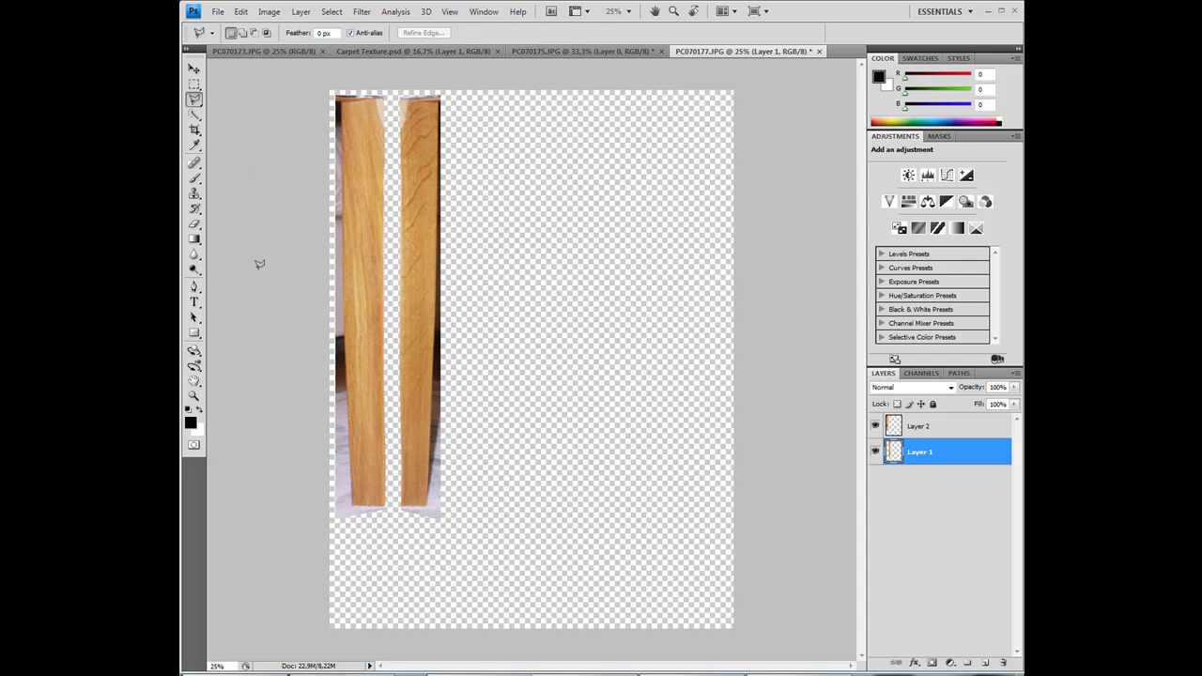
# Crop the canvas tightly around both planks.
pyautogui.click(194, 129)
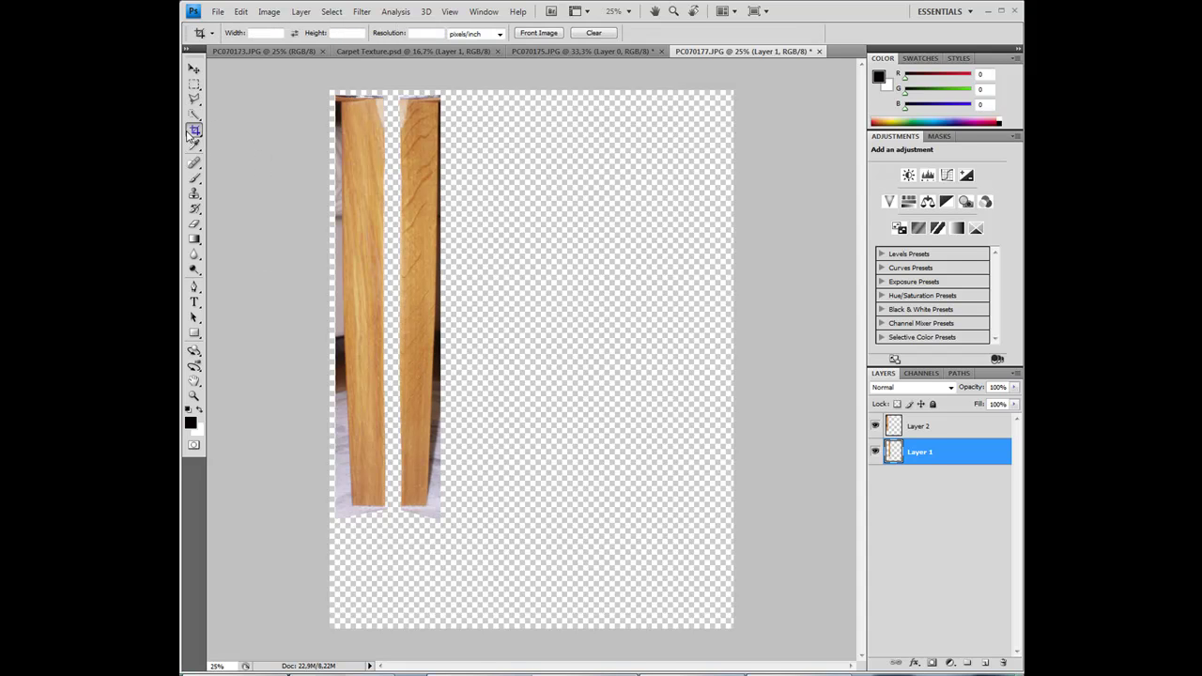
pyautogui.moveTo(330, 91)
pyautogui.mouseDown()
pyautogui.moveTo(423, 309)
pyautogui.moveTo(453, 516)
pyautogui.moveTo(449, 506)
pyautogui.mouseUp()
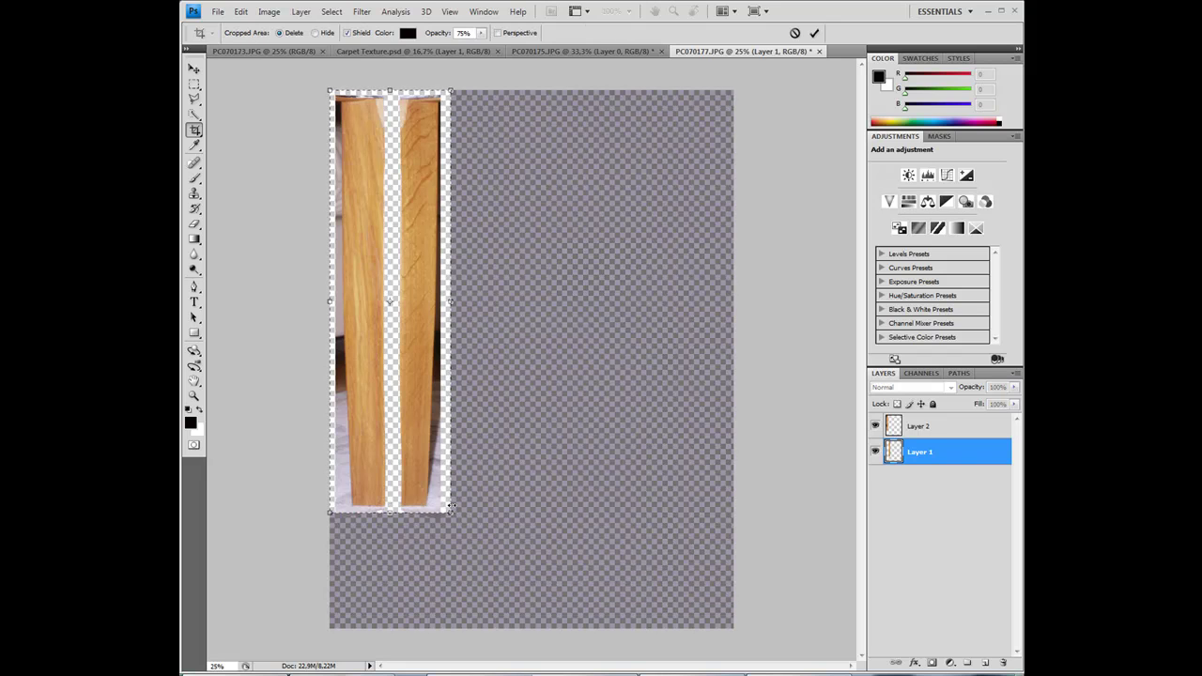
pyautogui.press('Return')
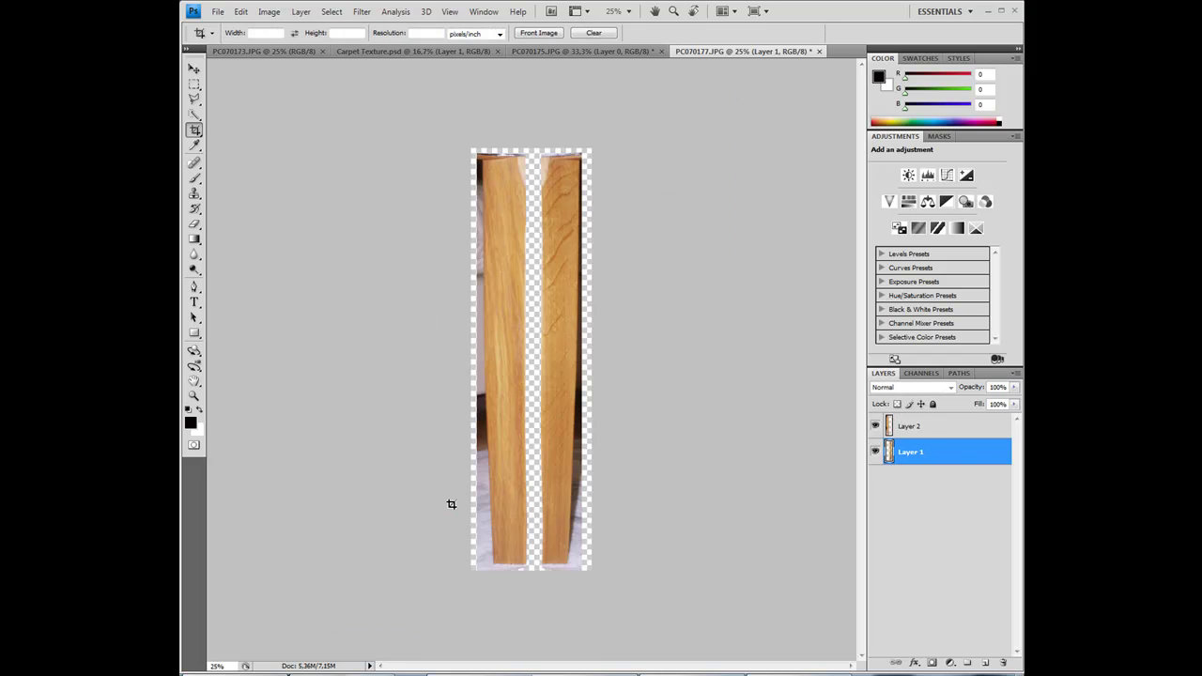
# Save a PNG copy named 'Table leg', accepting the default PNG Options.
pyautogui.click(218, 12)
pyautogui.click(301, 189)
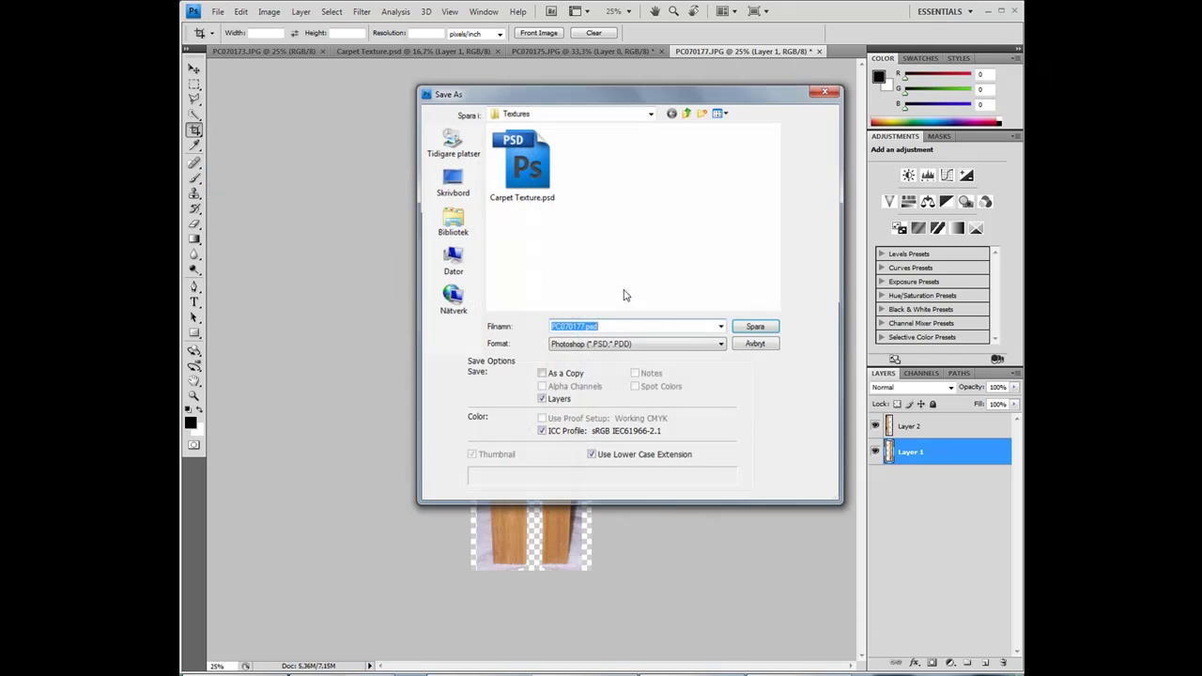
pyautogui.click(659, 344)
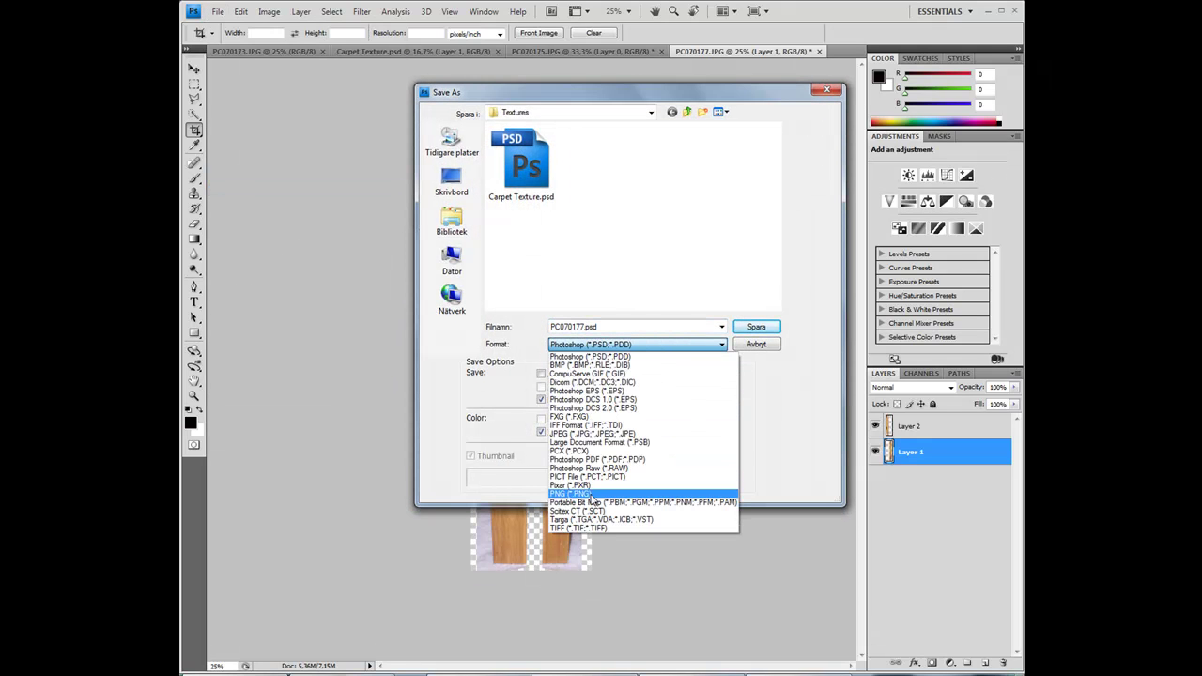
pyautogui.click(644, 495)
pyautogui.doubleClick(633, 327)
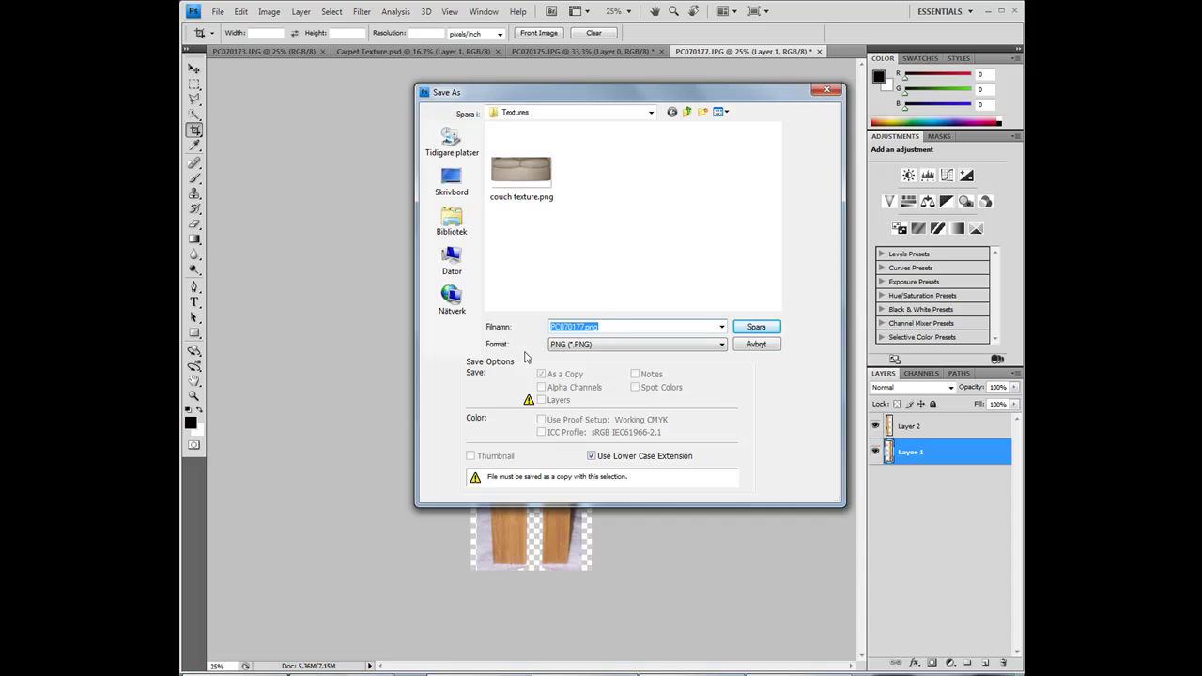
pyautogui.write('Table leg')
pyautogui.click(760, 326)
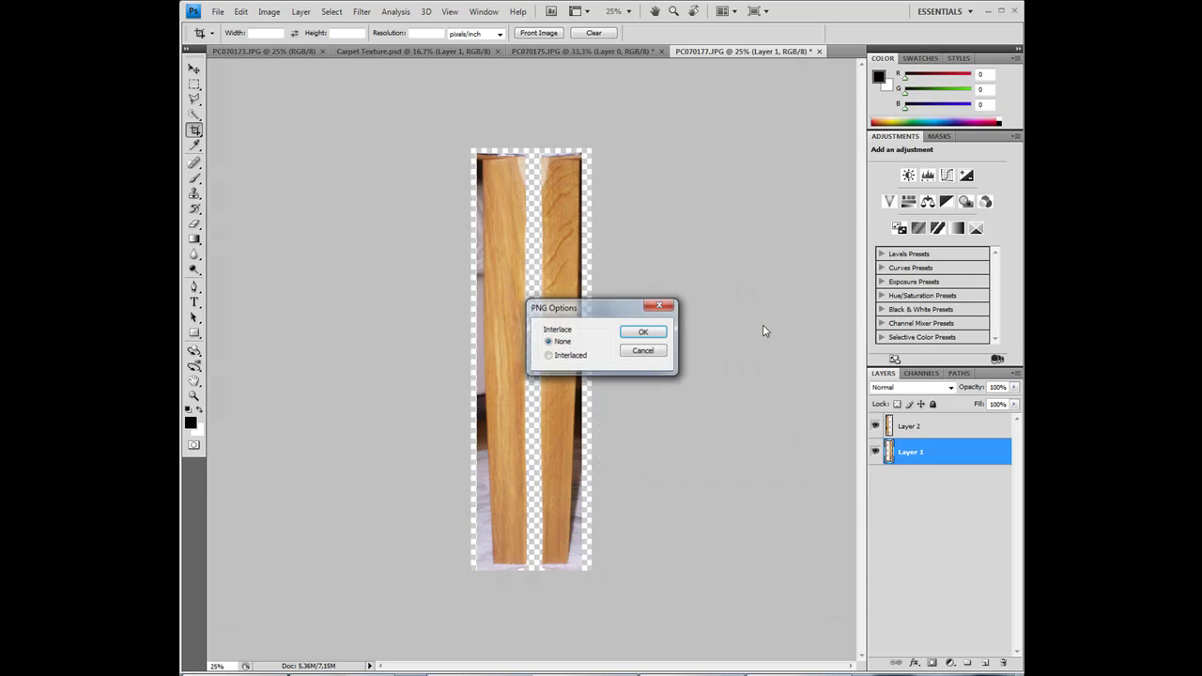
pyautogui.click(656, 333)
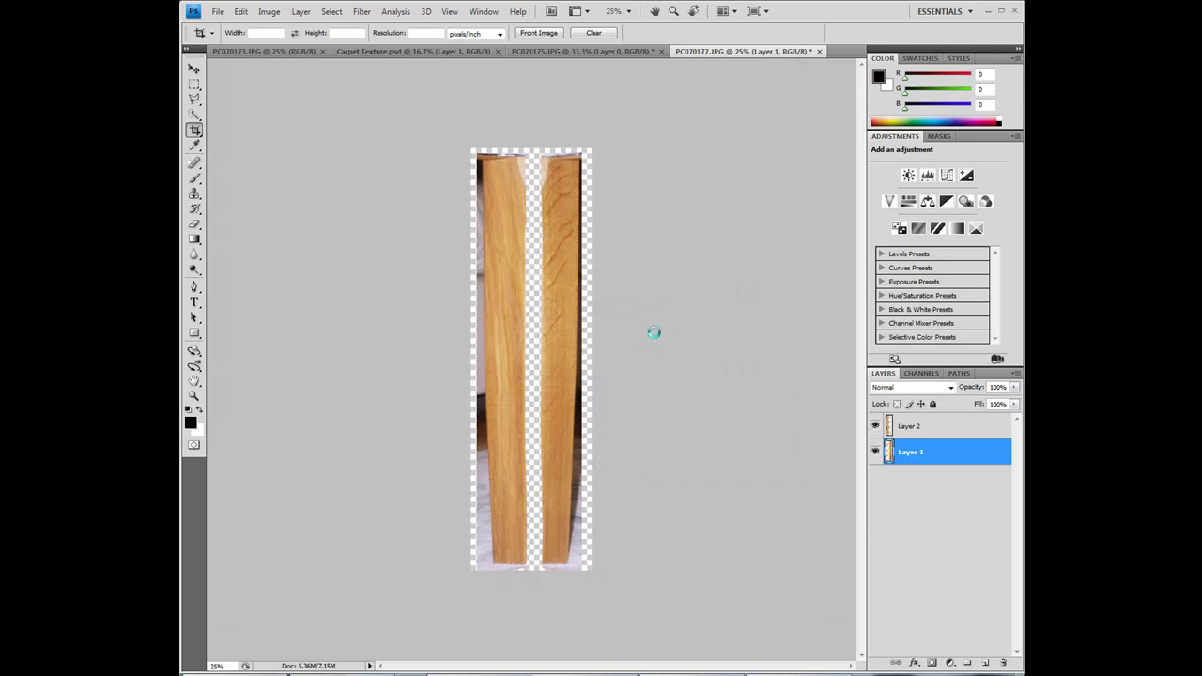